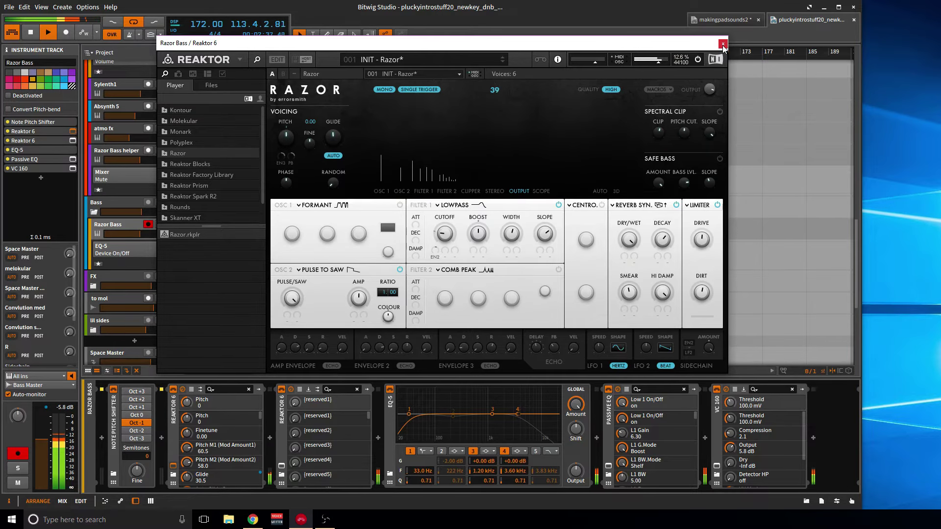
Close the Razor Bass track's Reaktor 6 window and select the first Razor Bass clip in the arrangement.
{"action": "left_click", "coordinate": [723, 44]}
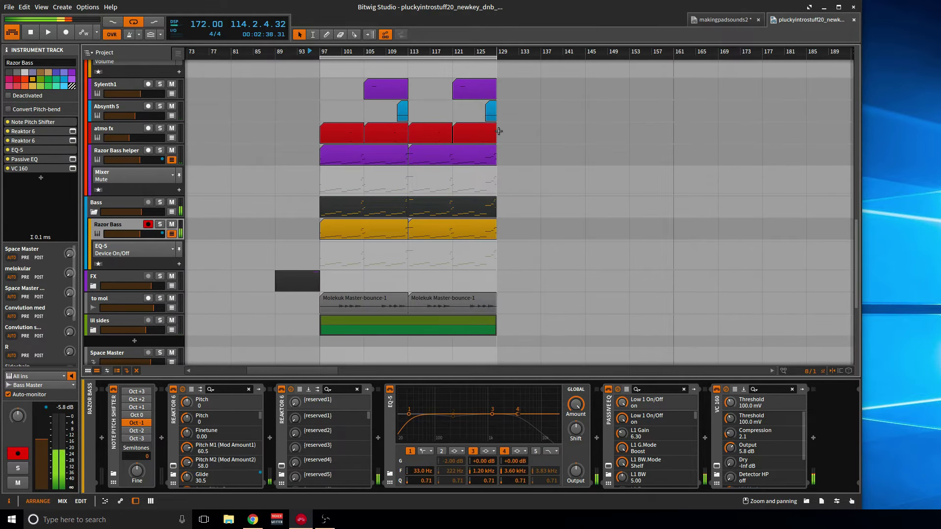
{"action": "scroll", "coordinate": [269, 196], "scroll_direction": "up", "scroll_amount": 3}
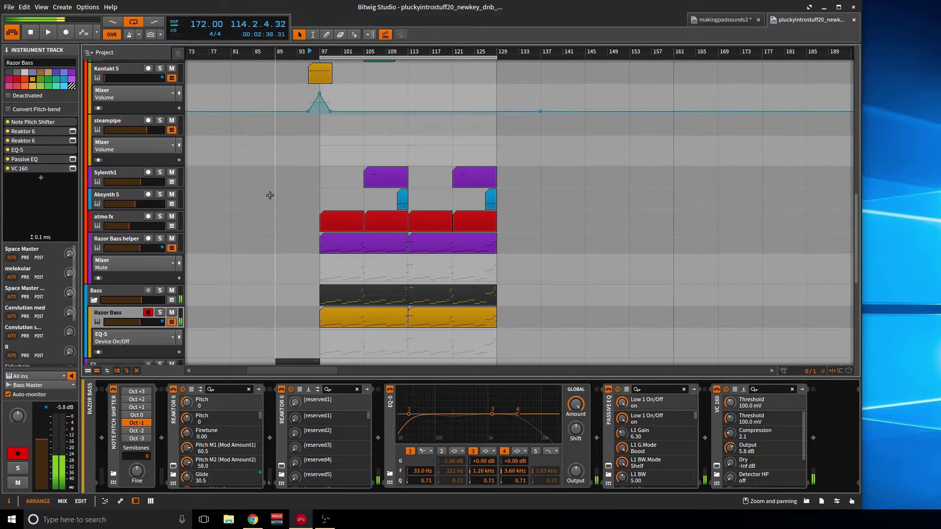
{"action": "scroll", "coordinate": [269, 196], "scroll_direction": "down", "scroll_amount": 2}
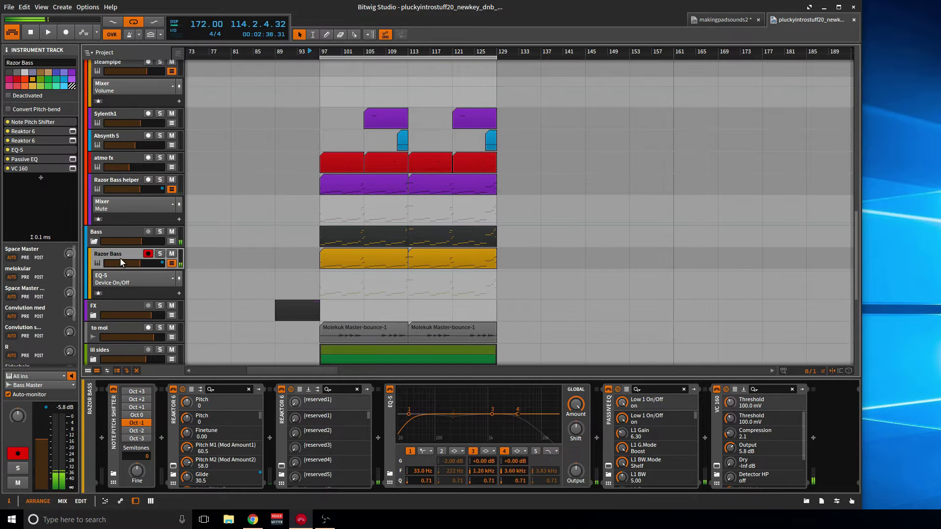
{"action": "scroll", "coordinate": [320, 255], "scroll_direction": "up", "scroll_amount": 2}
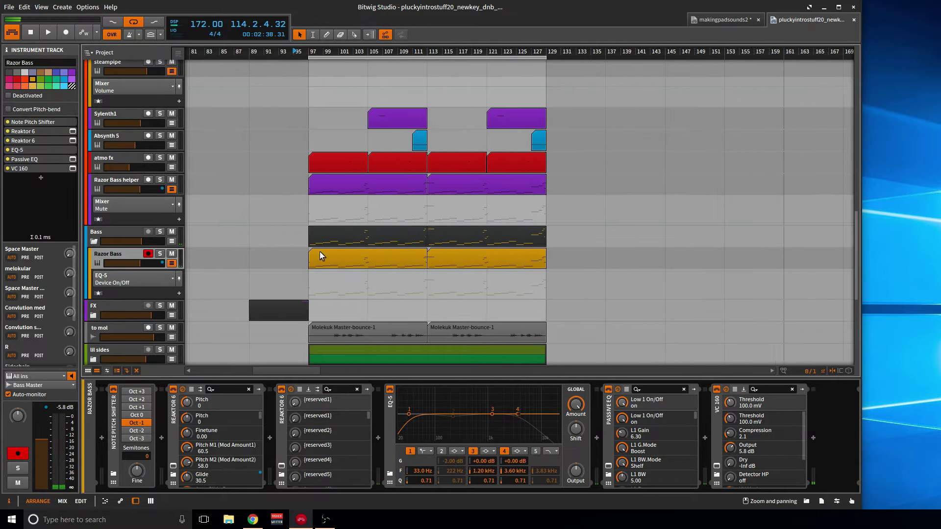
{"action": "scroll", "coordinate": [320, 260], "scroll_direction": "up", "scroll_amount": 2}
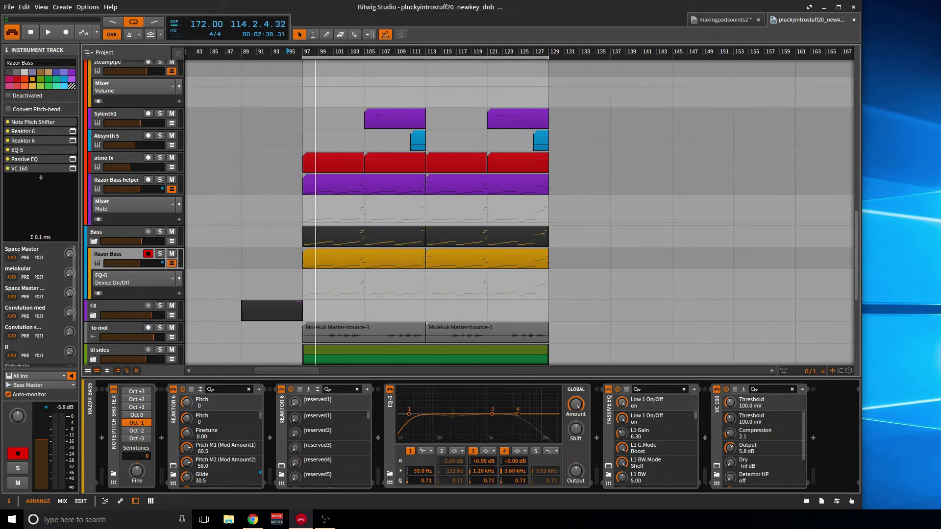
{"action": "left_click", "coordinate": [314, 267]}
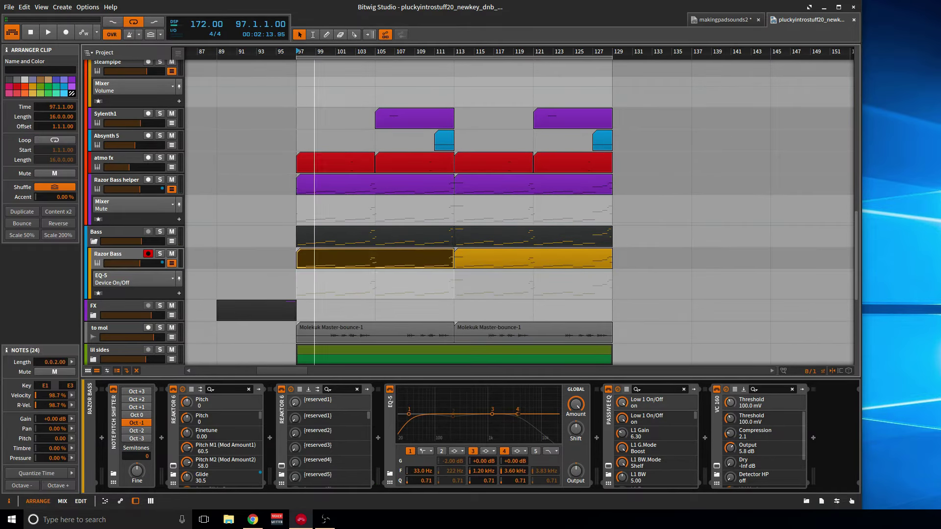
{"action": "scroll", "coordinate": [314, 263], "scroll_direction": "up", "scroll_amount": 2}
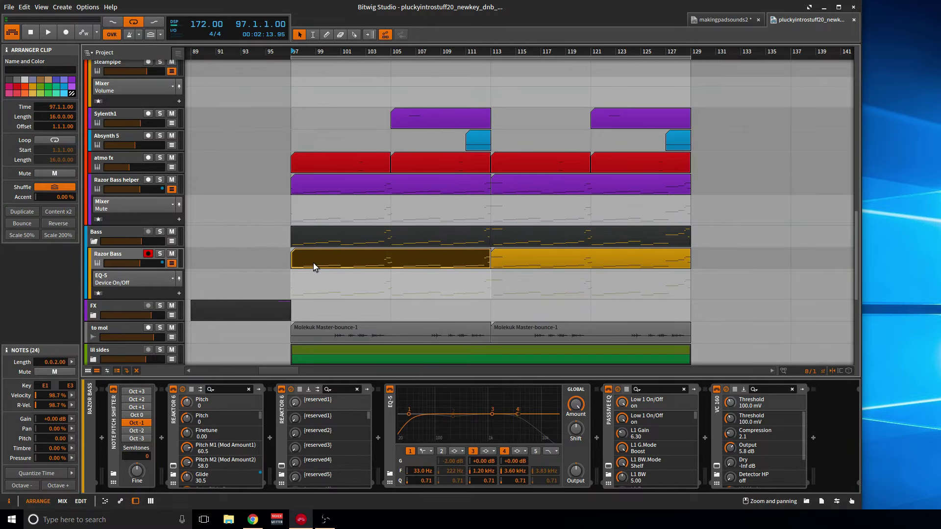
{"action": "scroll", "coordinate": [313, 263], "scroll_direction": "down", "scroll_amount": 3}
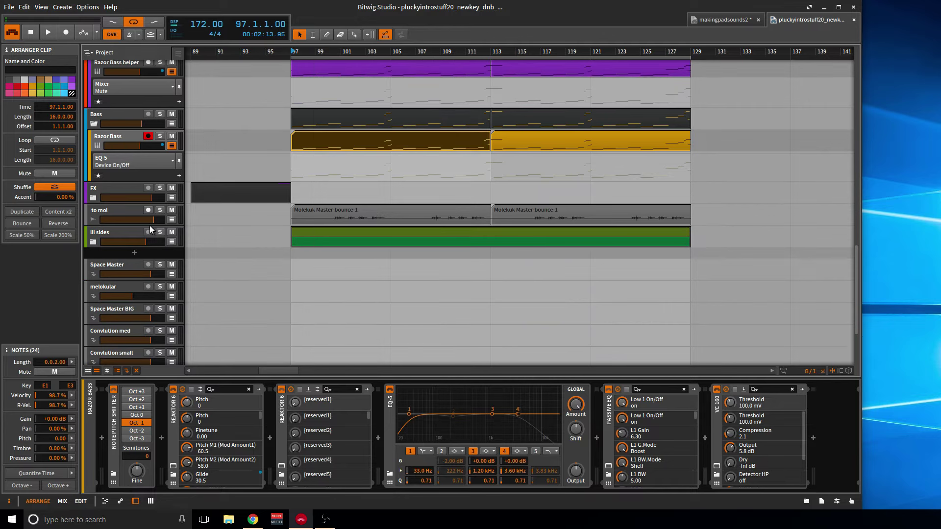
{"action": "left_click", "coordinate": [134, 253]}
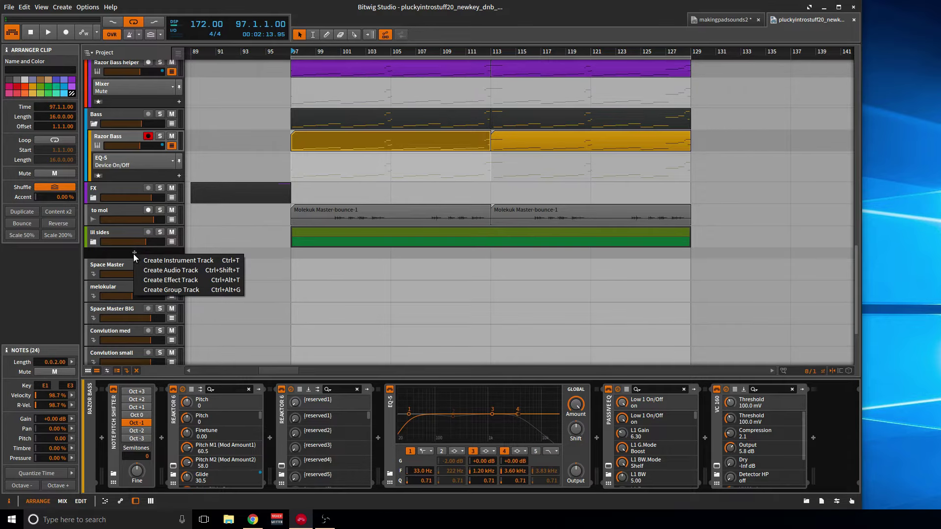
{"action": "left_click", "coordinate": [122, 231]}
{"action": "scroll", "coordinate": [122, 234], "scroll_direction": "up", "scroll_amount": 3}
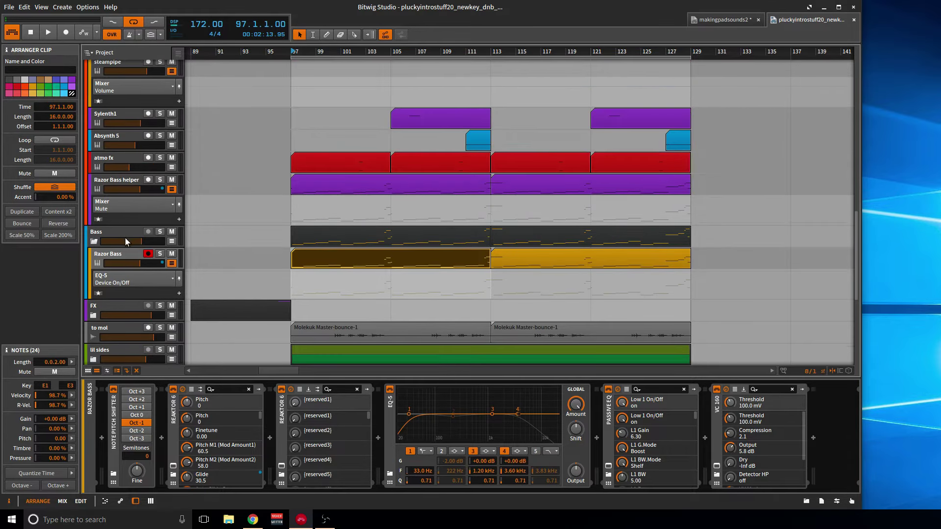
{"action": "scroll", "coordinate": [282, 213], "scroll_direction": "down", "scroll_amount": 2}
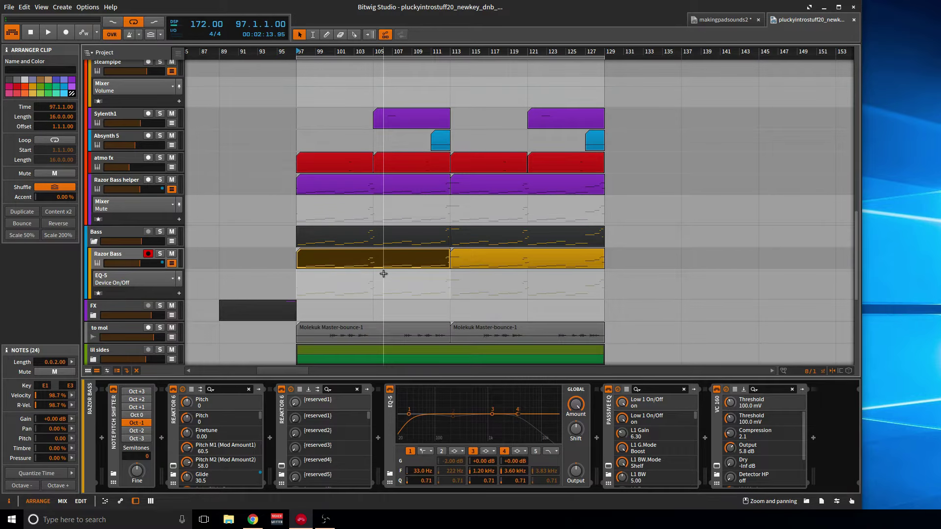
Delete the Bass group with its Razor Bass track, as well as the Razor Bass helper track.
{"action": "left_click", "coordinate": [109, 254]}
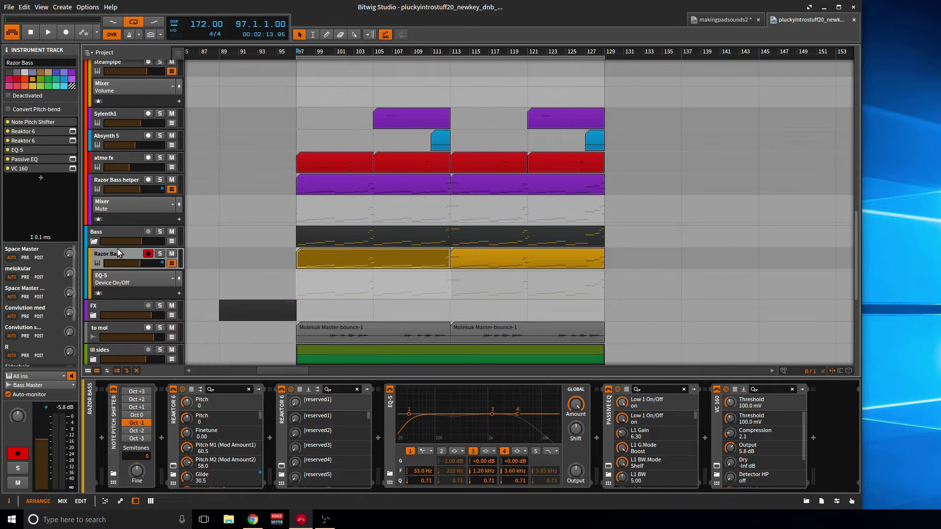
{"action": "left_click", "coordinate": [113, 237]}
{"action": "key", "text": "Delete"}
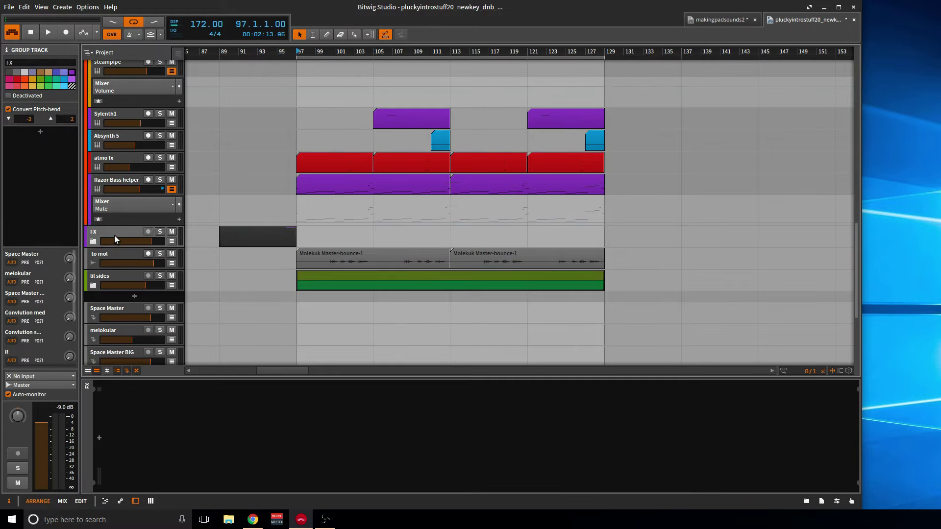
{"action": "left_click", "coordinate": [116, 182]}
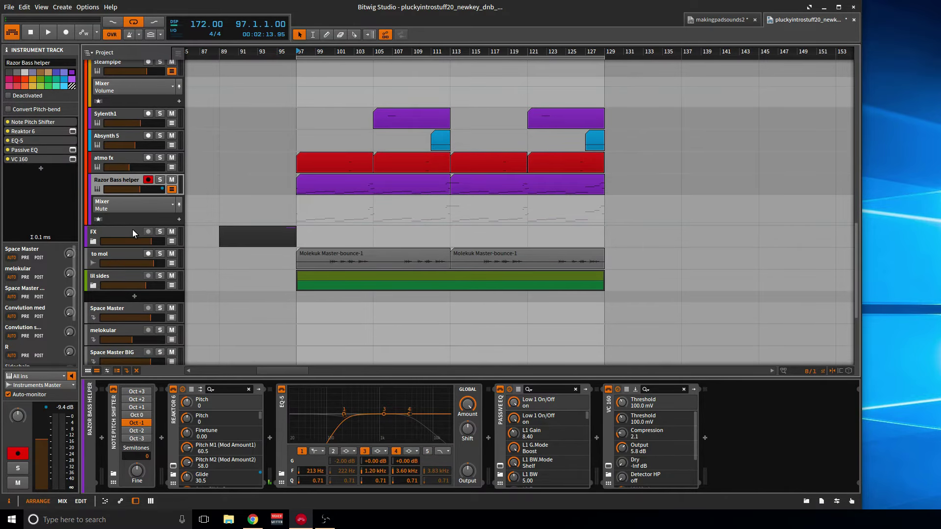
{"action": "key", "text": "Delete"}
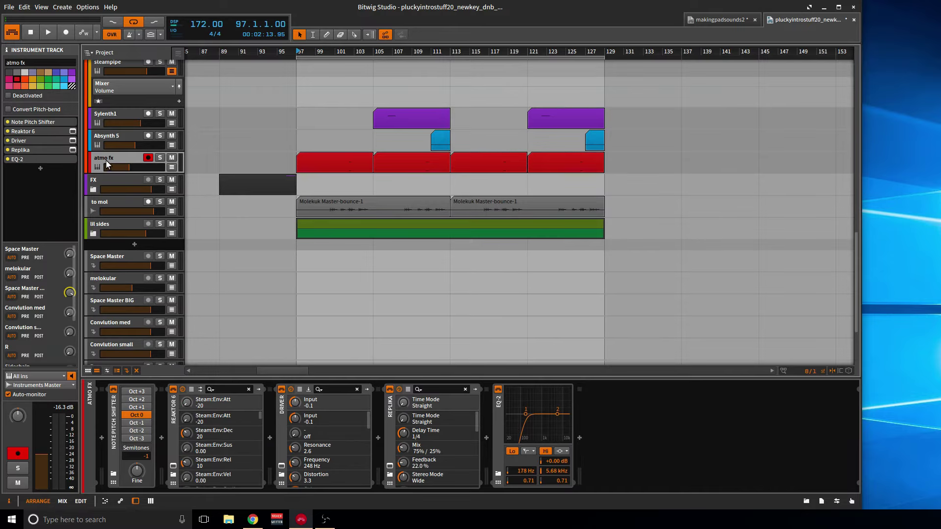
Collapse the Instruments group and both Drums groups in the arrangement.
{"action": "scroll", "coordinate": [107, 160], "scroll_direction": "up", "scroll_amount": 8}
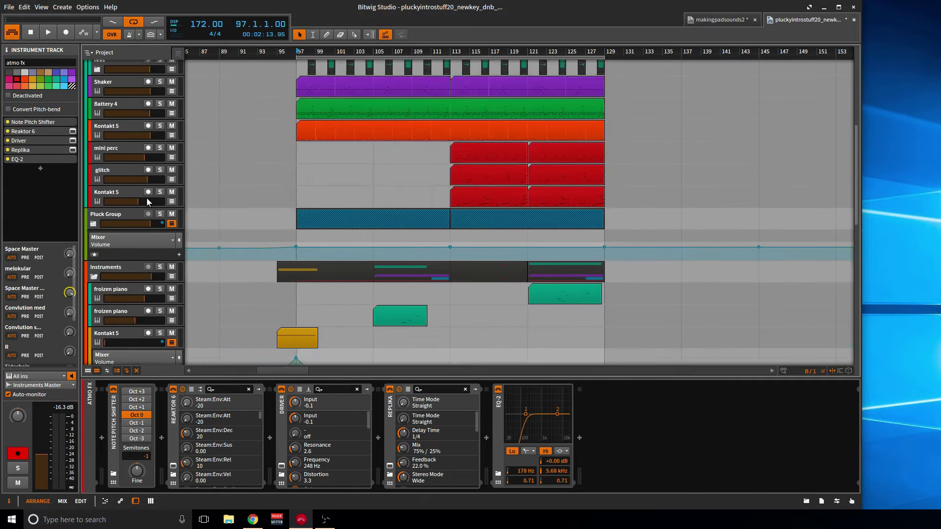
{"action": "left_click", "coordinate": [96, 189]}
{"action": "scroll", "coordinate": [241, 190], "scroll_direction": "up", "scroll_amount": 10}
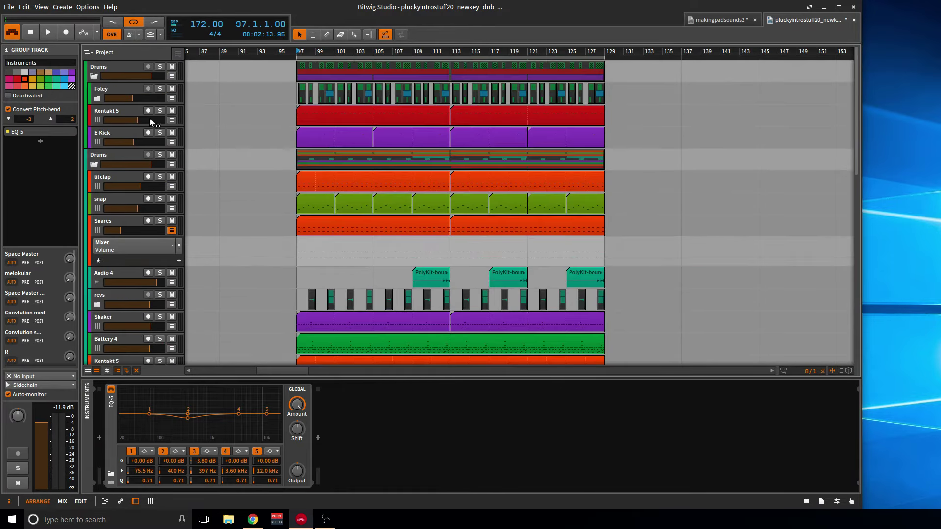
{"action": "left_click", "coordinate": [94, 76]}
{"action": "left_click", "coordinate": [93, 98]}
Play back the full arrangement, and audition the two Drums groups together in solo.
{"action": "key", "text": "space"}
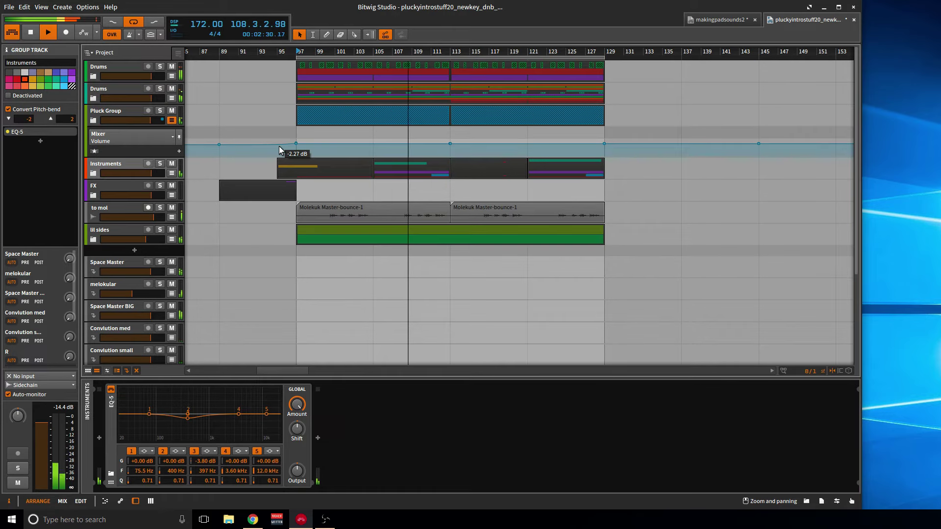
{"action": "key", "text": "space"}
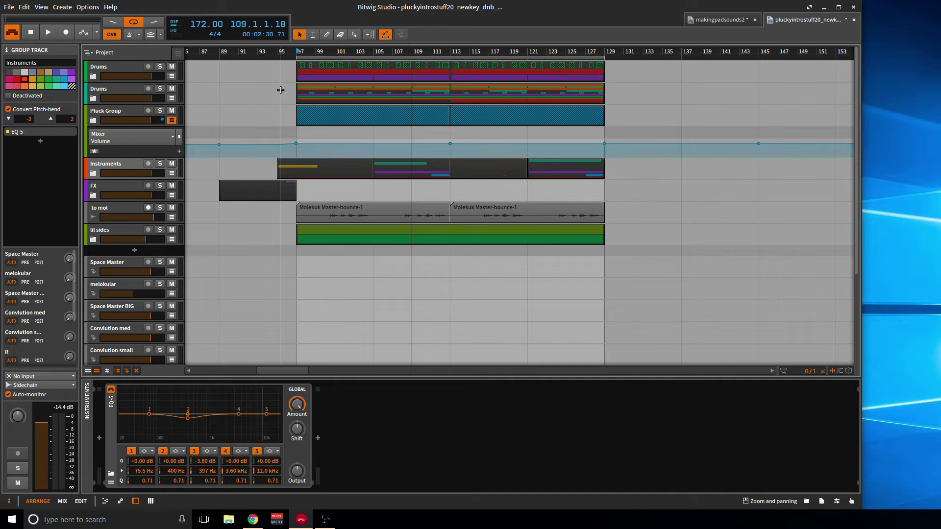
{"action": "left_click", "coordinate": [159, 88]}
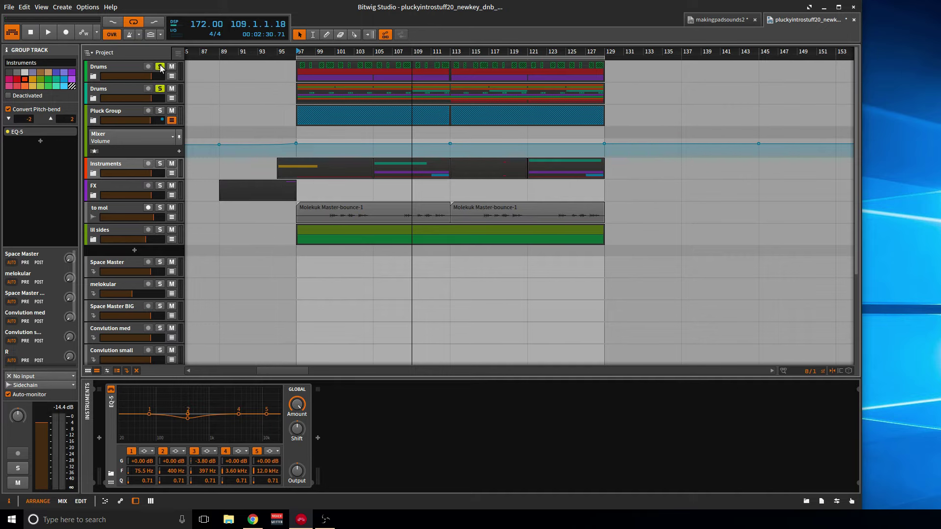
{"action": "key", "text": "space"}
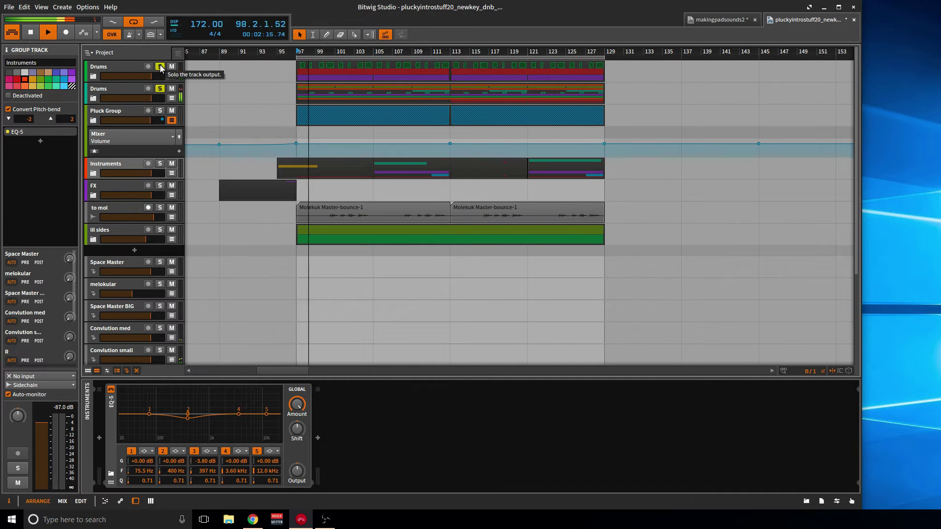
{"action": "key", "text": "space"}
{"action": "left_click", "coordinate": [160, 89]}
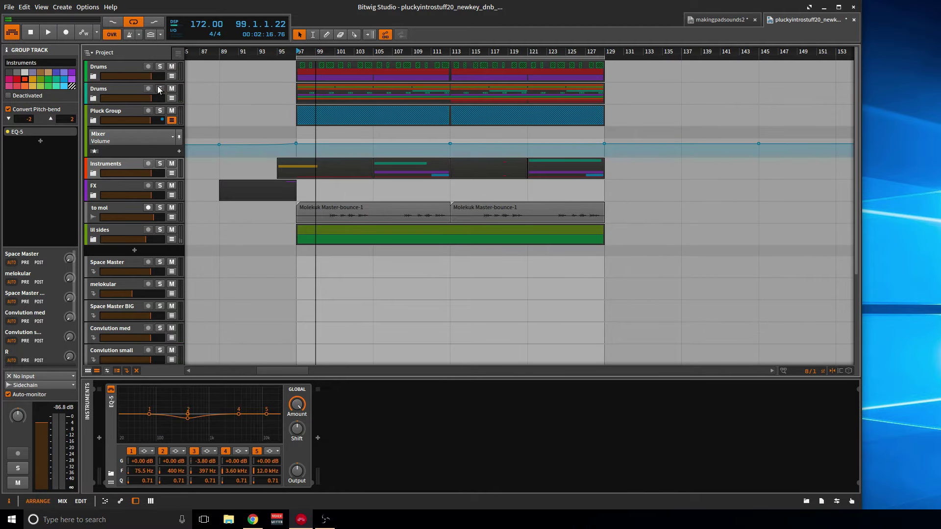
Audition the Pluck Group in solo, moving the playback start to bar 105, and turn its solo off.
{"action": "left_click", "coordinate": [141, 116]}
{"action": "left_click", "coordinate": [160, 110]}
{"action": "key", "text": "space"}
{"action": "left_click", "coordinate": [376, 52]}
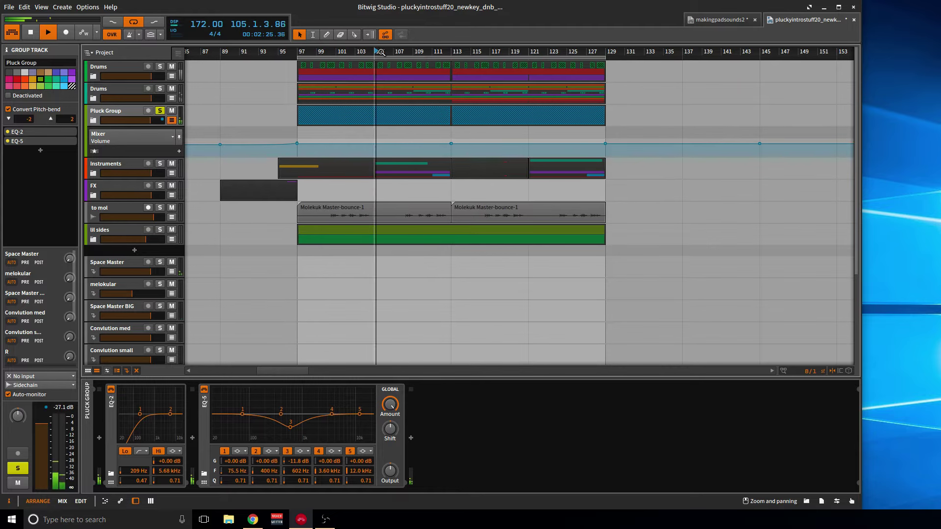
{"action": "left_click", "coordinate": [160, 111]}
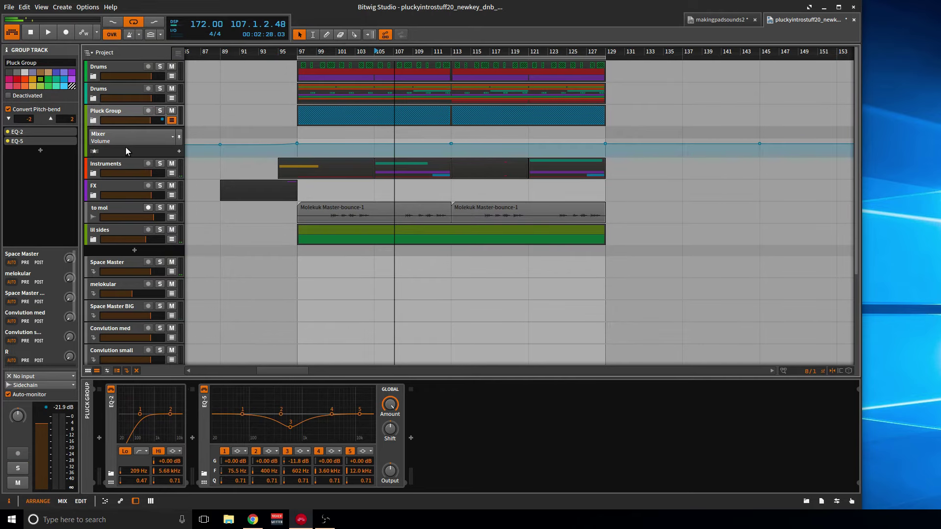
Expand the Instruments group to show its individual tracks.
{"action": "left_click", "coordinate": [93, 173]}
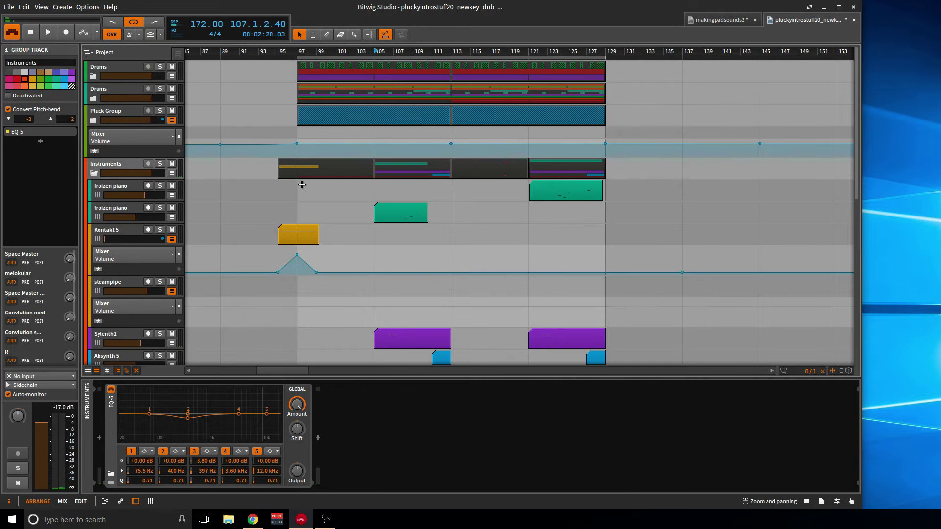
{"action": "left_click_drag", "start_coordinate": [300, 183], "coordinate": [294, 196]}
{"action": "scroll", "coordinate": [290, 183], "scroll_direction": "down", "scroll_amount": 3}
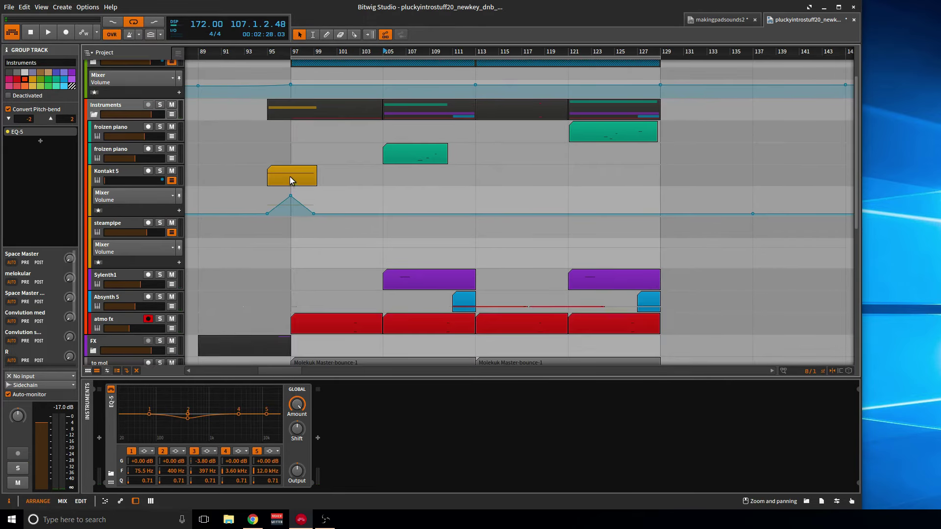
{"action": "scroll", "coordinate": [291, 173], "scroll_direction": "up", "scroll_amount": 3}
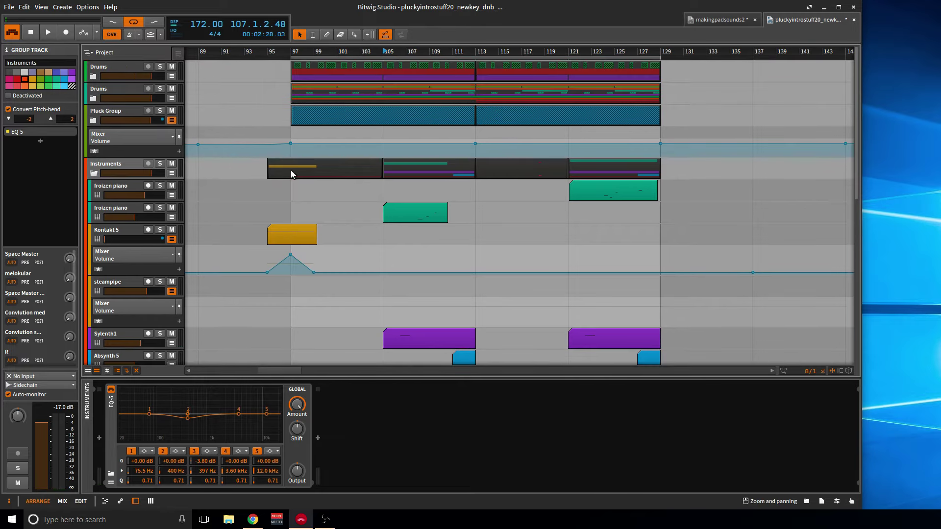
Replay the soloed Pluck Group briefly from bar 105 and unsolo it.
{"action": "left_click", "coordinate": [161, 113]}
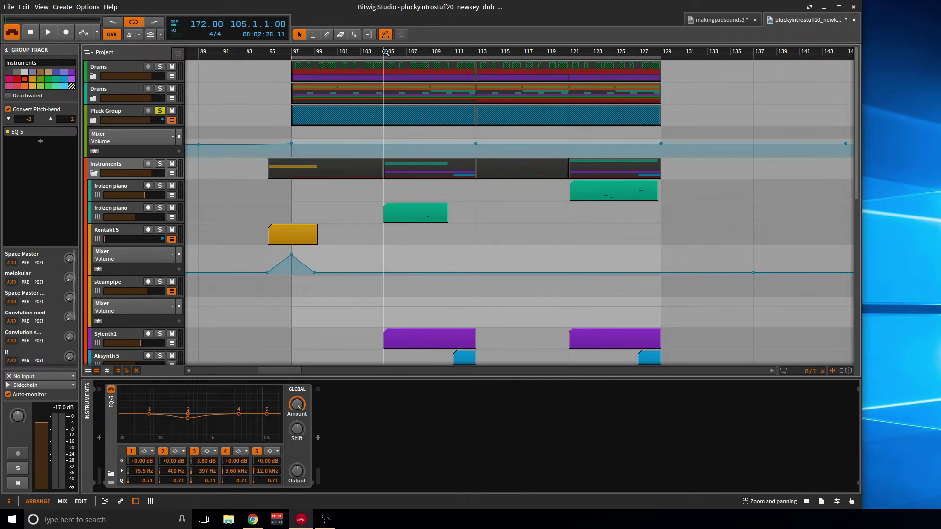
{"action": "key", "text": "space"}
{"action": "key", "text": "space"}
{"action": "left_click", "coordinate": [160, 111]}
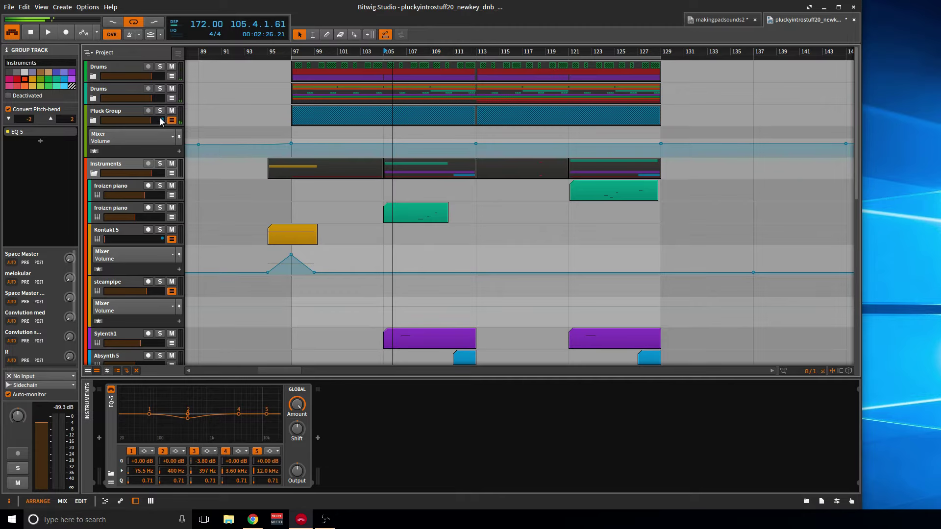
Examine the Sylenth1, atmo fx, second froizen piano, steampipe and to mol tracks one after another.
{"action": "scroll", "coordinate": [221, 169], "scroll_direction": "down", "scroll_amount": 1}
{"action": "scroll", "coordinate": [275, 166], "scroll_direction": "down", "scroll_amount": 3}
{"action": "scroll", "coordinate": [344, 195], "scroll_direction": "up", "scroll_amount": 3}
{"action": "scroll", "coordinate": [345, 195], "scroll_direction": "down", "scroll_amount": 3}
{"action": "left_click", "coordinate": [101, 217]}
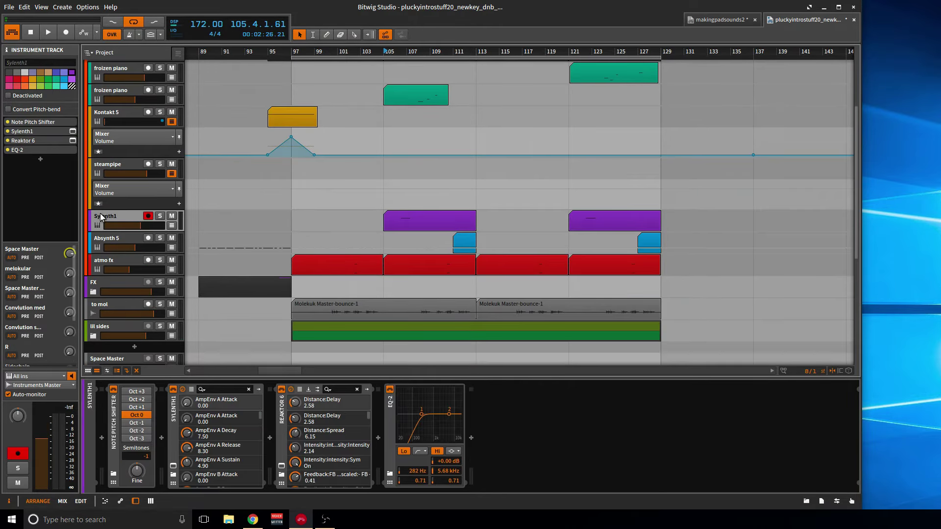
{"action": "left_click", "coordinate": [117, 261]}
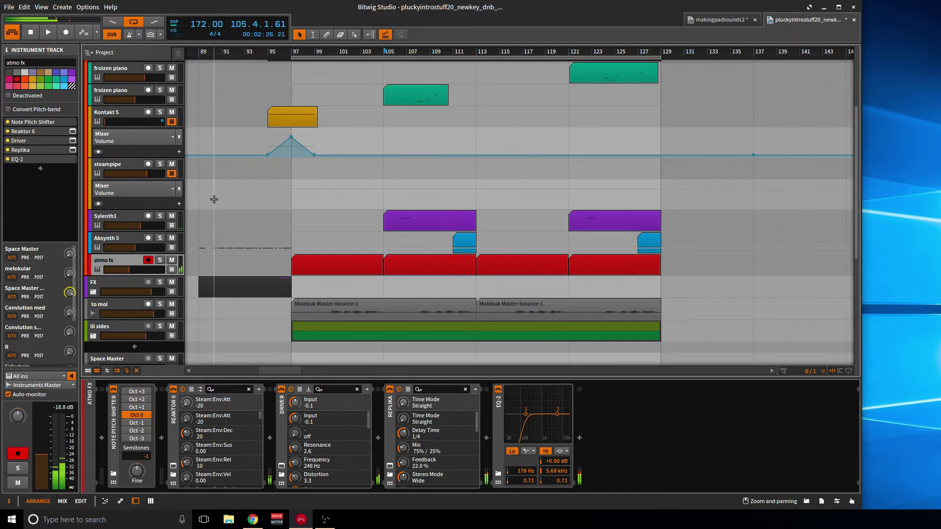
{"action": "scroll", "coordinate": [224, 204], "scroll_direction": "up", "scroll_amount": 2}
{"action": "left_click", "coordinate": [129, 147]}
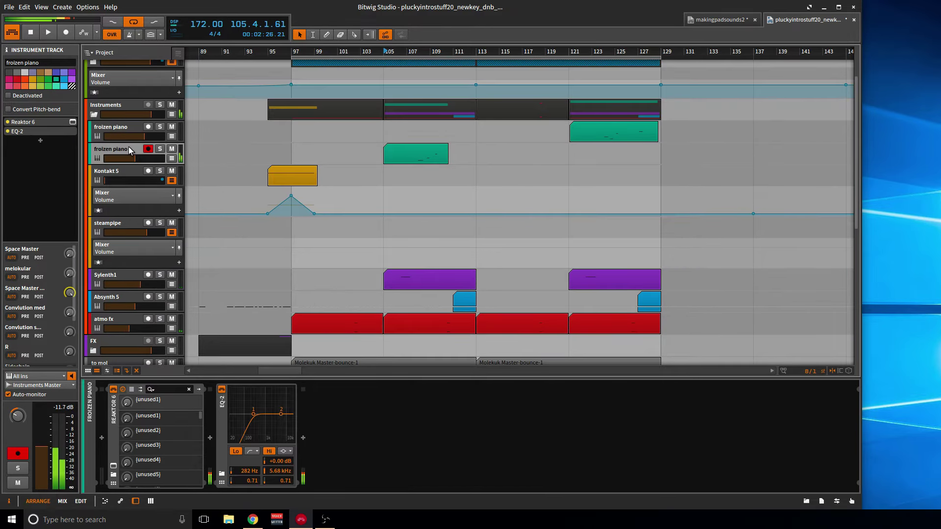
{"action": "scroll", "coordinate": [324, 218], "scroll_direction": "down", "scroll_amount": 3}
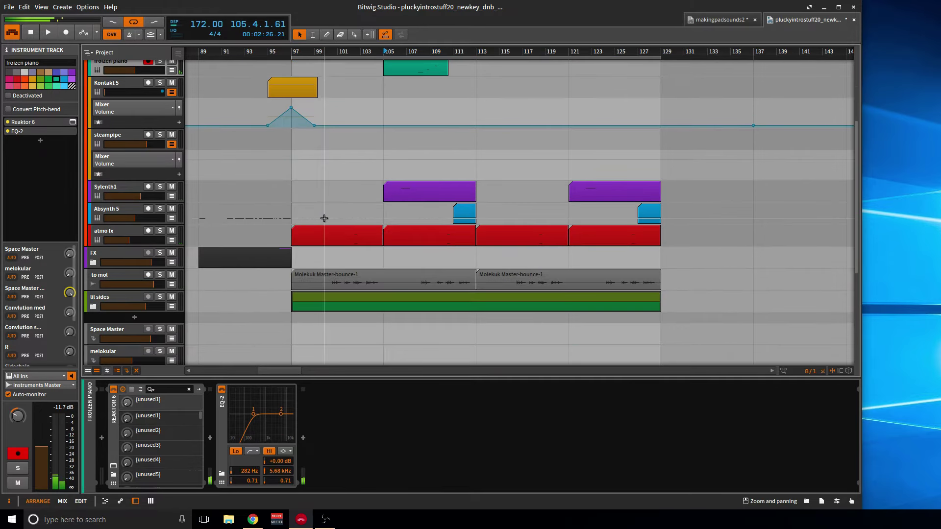
{"action": "left_click", "coordinate": [125, 140]}
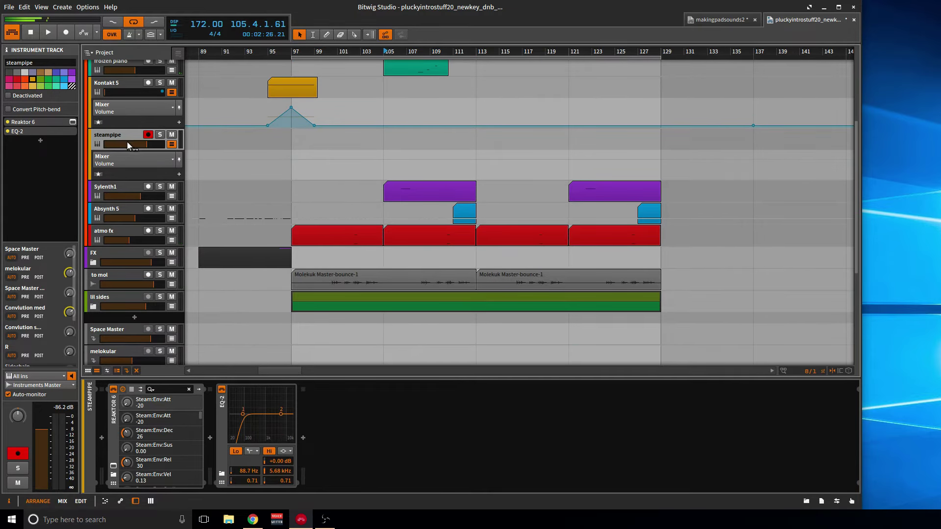
{"action": "left_click", "coordinate": [134, 273]}
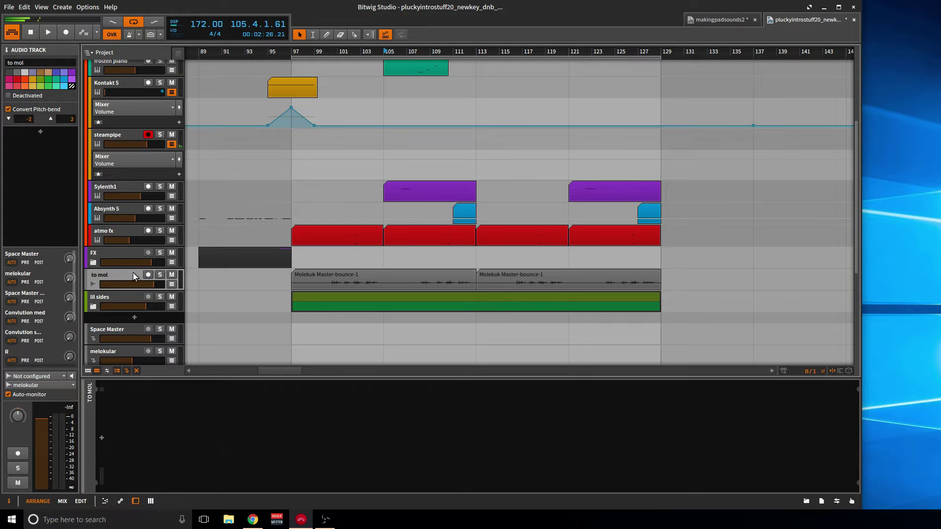
Inspect the first clip on the to mol track and the Space Master and melokular effect tracks.
{"action": "left_click", "coordinate": [342, 281]}
{"action": "scroll", "coordinate": [130, 283], "scroll_direction": "down", "scroll_amount": 3}
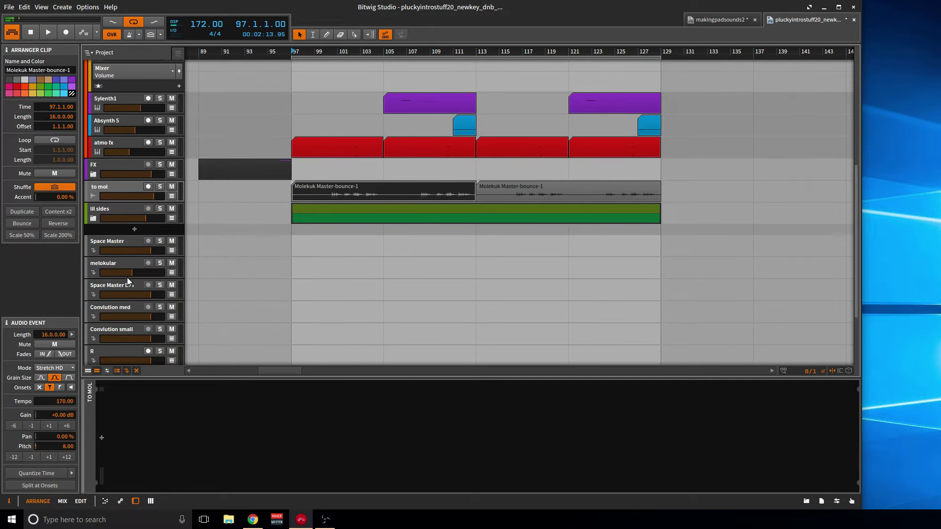
{"action": "left_click", "coordinate": [118, 250]}
{"action": "left_click", "coordinate": [122, 267]}
Audition the to mol track in solo from bar 97 and turn its solo off.
{"action": "left_click", "coordinate": [160, 186]}
{"action": "key", "text": "space"}
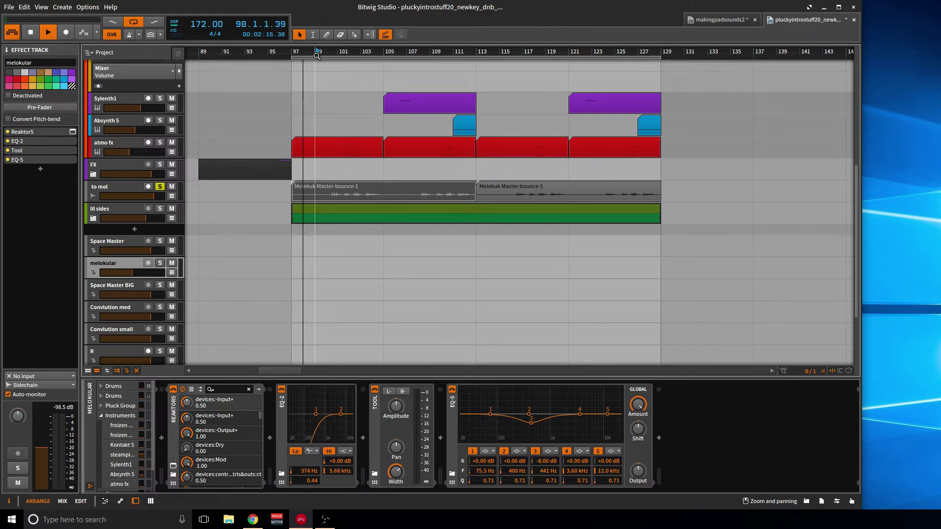
{"action": "left_click", "coordinate": [342, 199]}
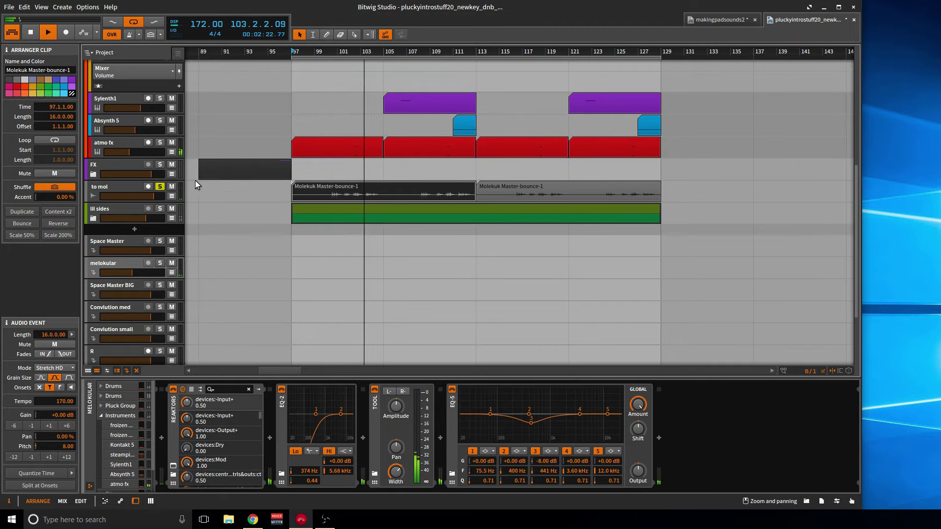
{"action": "key", "text": "space"}
{"action": "left_click", "coordinate": [161, 187]}
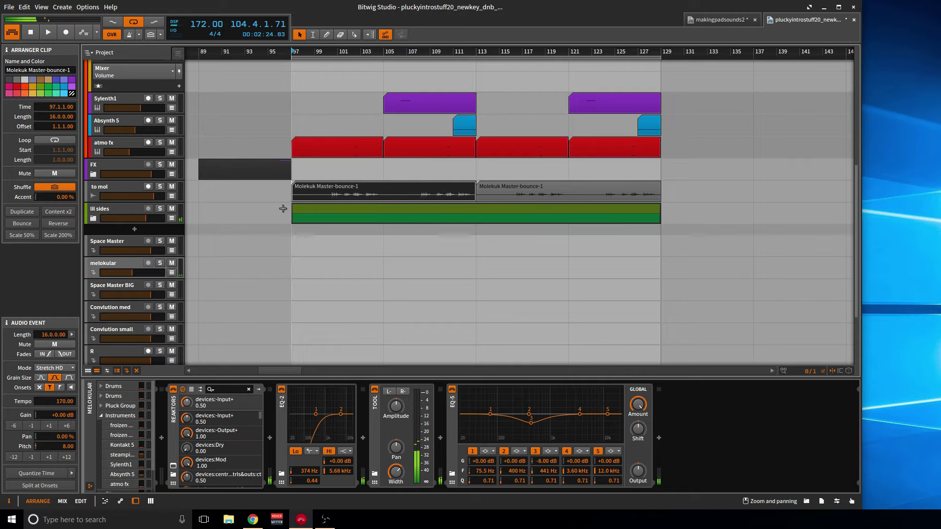
Expand the lil sides group, audition its cool whisper pad track in solo, and unsolo it.
{"action": "left_click", "coordinate": [95, 219]}
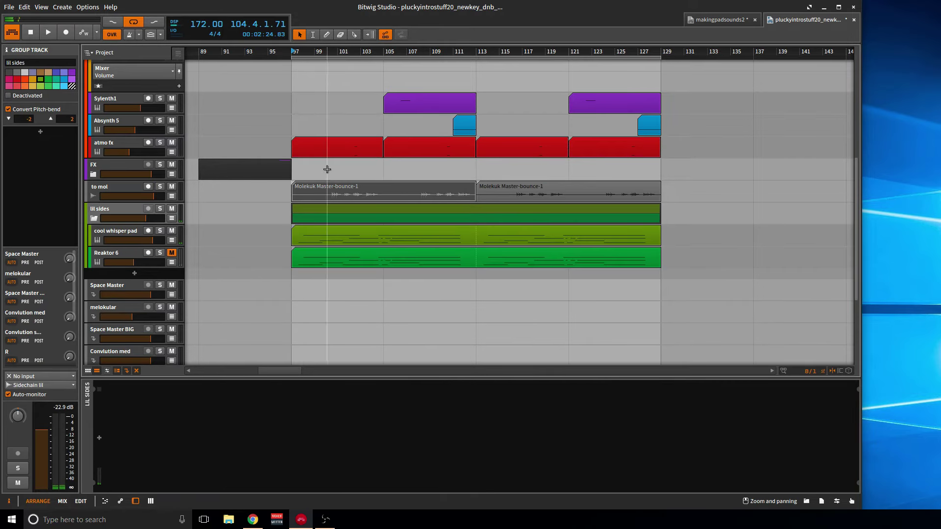
{"action": "key", "text": "space"}
{"action": "left_click", "coordinate": [161, 231]}
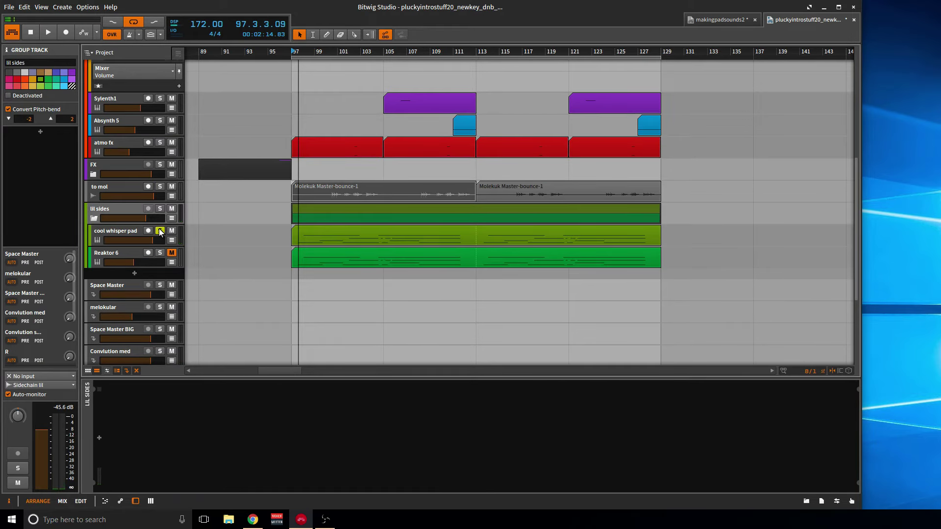
{"action": "scroll", "coordinate": [314, 227], "scroll_direction": "up", "scroll_amount": 3}
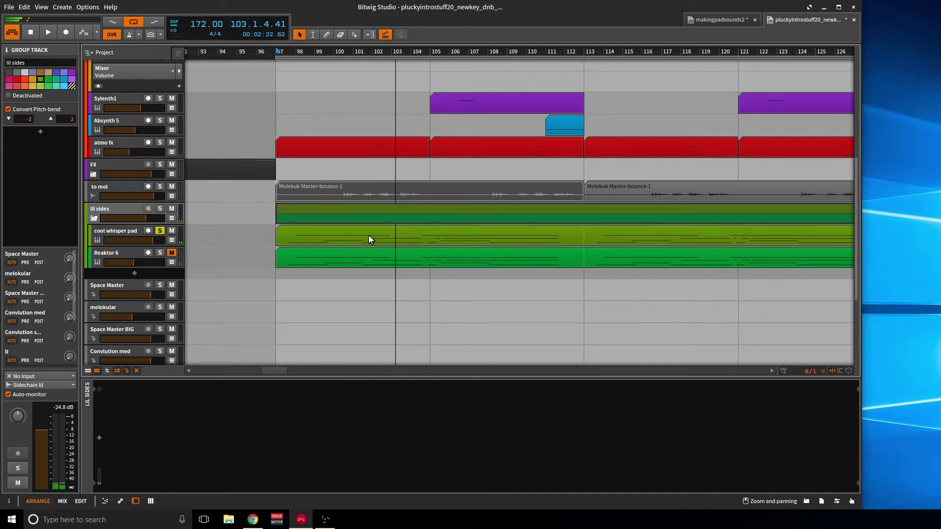
{"action": "scroll", "coordinate": [369, 235], "scroll_direction": "up", "scroll_amount": 5}
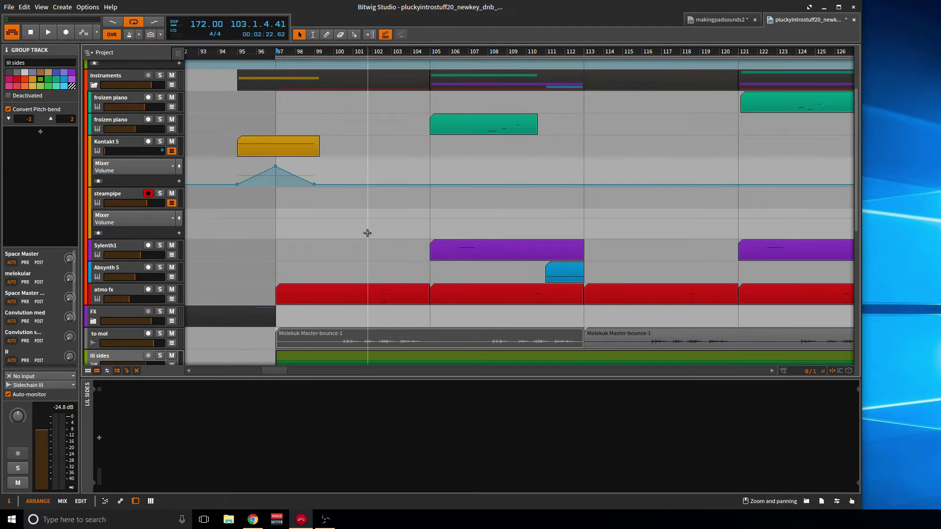
{"action": "scroll", "coordinate": [367, 233], "scroll_direction": "down", "scroll_amount": 3}
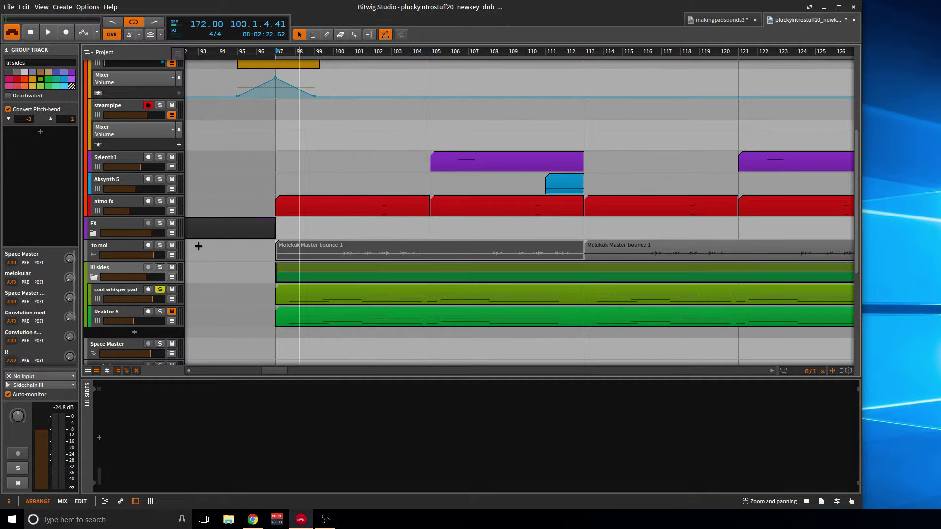
{"action": "left_click", "coordinate": [157, 291]}
Collapse the lil sides and Instruments groups.
{"action": "left_click", "coordinate": [93, 278]}
{"action": "scroll", "coordinate": [96, 211], "scroll_direction": "up", "scroll_amount": 5}
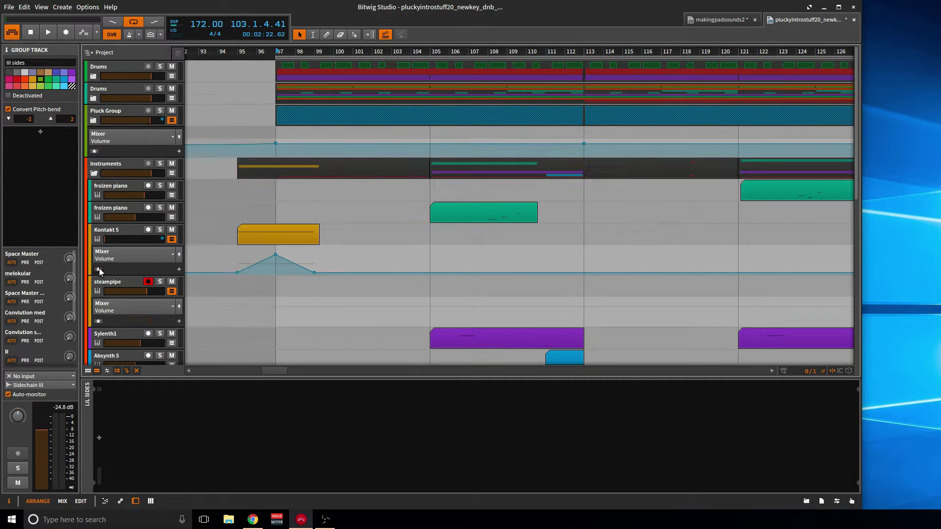
{"action": "left_click", "coordinate": [95, 187]}
{"action": "left_click", "coordinate": [93, 176]}
Add a new group track below lil sides and name it bass.
{"action": "scroll", "coordinate": [95, 181], "scroll_direction": "down", "scroll_amount": 3}
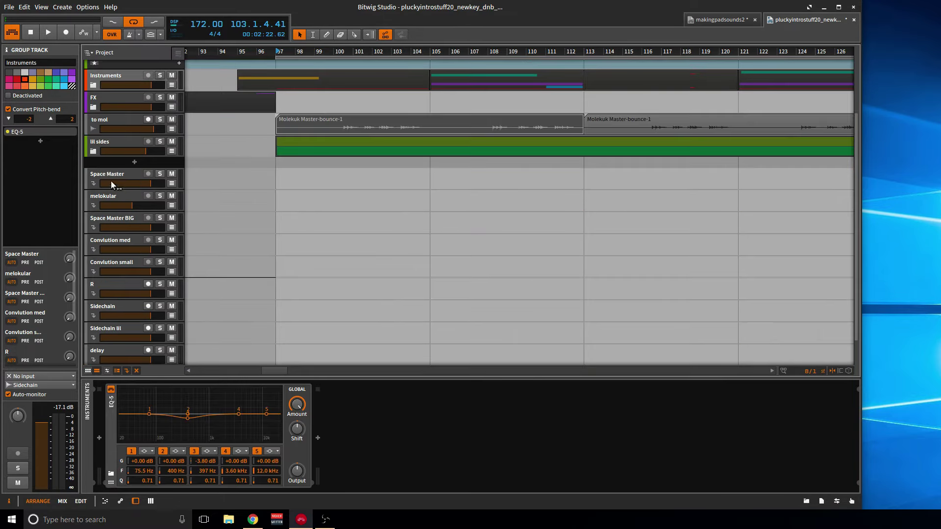
{"action": "right_click", "coordinate": [104, 167]}
{"action": "left_click", "coordinate": [116, 201]}
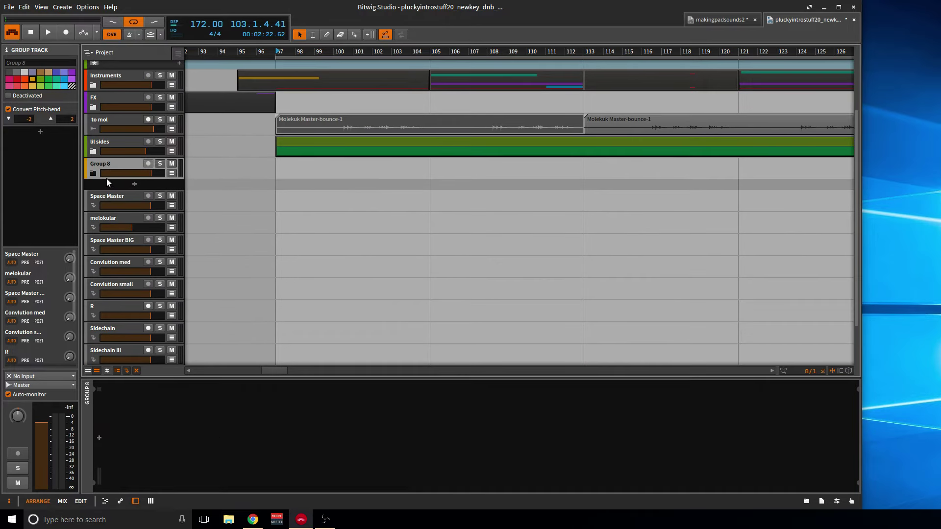
{"action": "double_click", "coordinate": [107, 162]}
{"action": "type", "text": "bass"}
{"action": "key", "text": "Return"}
Add an instrument track inside the bass group with Reaktor 6 as its device.
{"action": "left_click", "coordinate": [134, 185]}
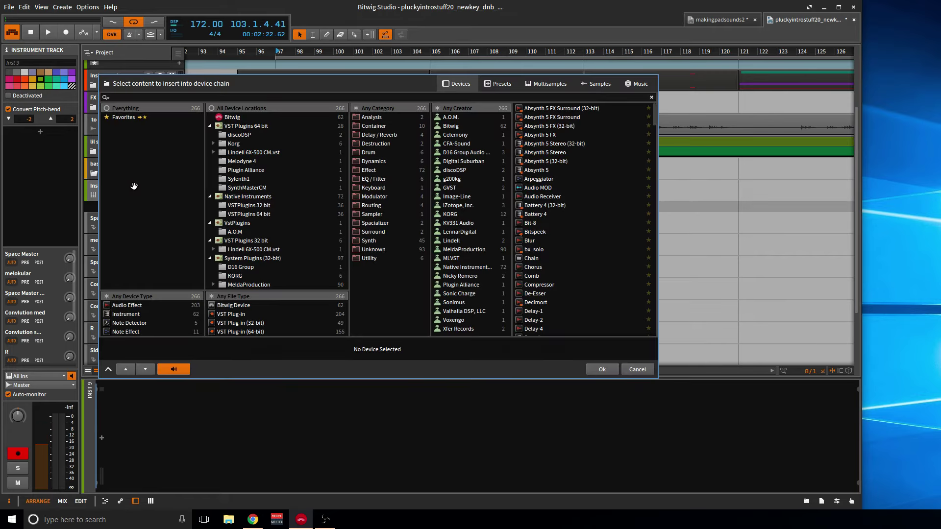
{"action": "type", "text": "reak"}
{"action": "double_click", "coordinate": [532, 133]}
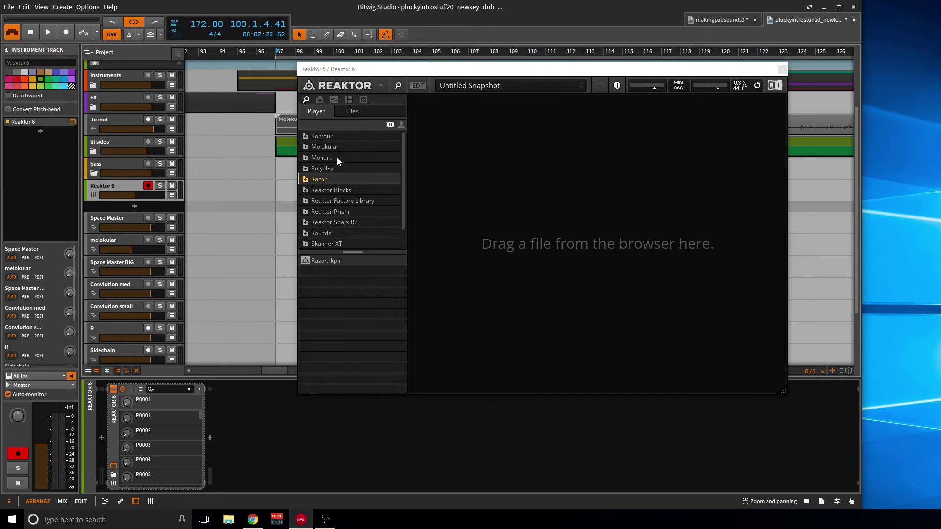
Load the Razor ensemble in Reaktor 6 and choose the INIT - Razor snapshot from the Errorsmith bank.
{"action": "left_click", "coordinate": [328, 179]}
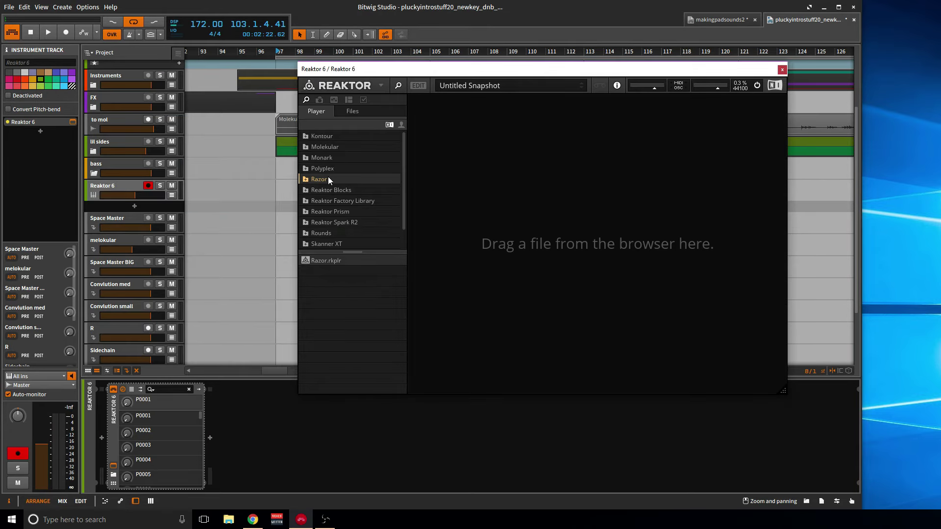
{"action": "left_click", "coordinate": [331, 262]}
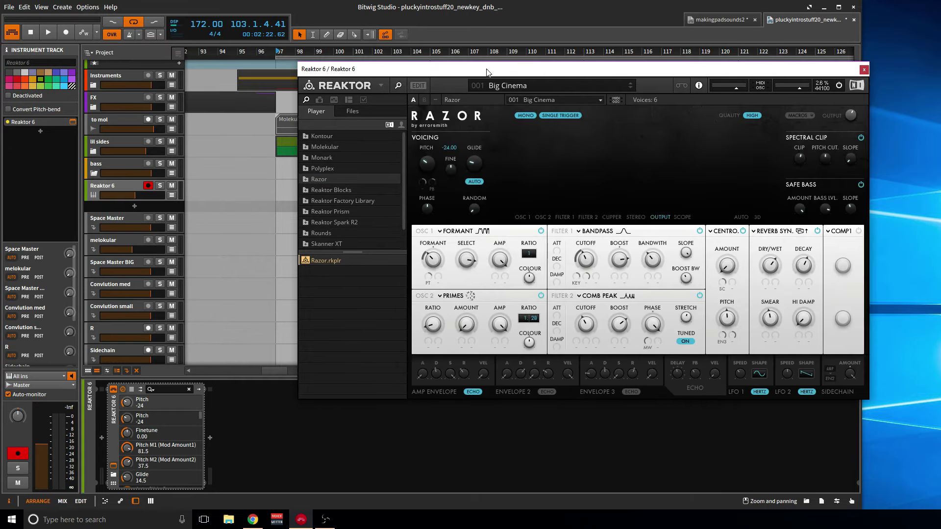
{"action": "left_click_drag", "start_coordinate": [490, 71], "coordinate": [430, 71]}
{"action": "left_click", "coordinate": [465, 83]}
{"action": "mouse_move", "coordinate": [480, 154]}
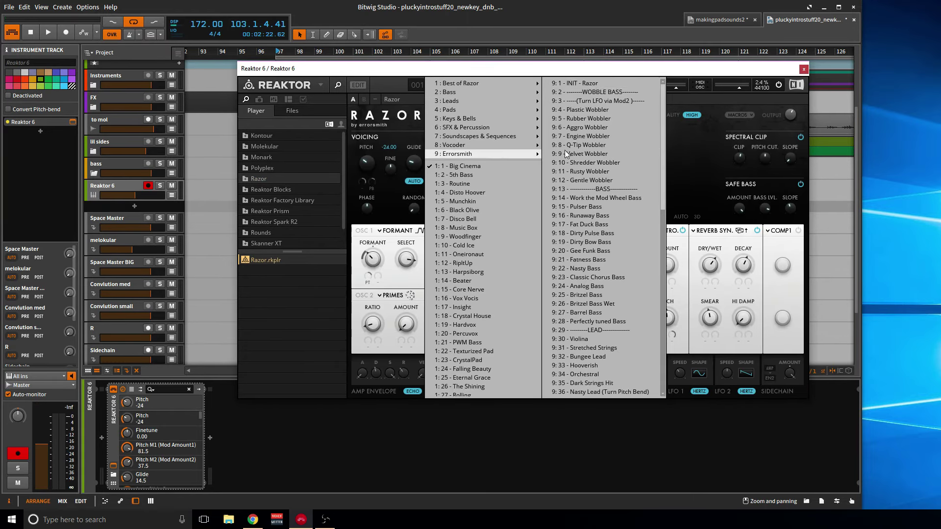
{"action": "left_click", "coordinate": [572, 84]}
Adjust Razor's Filter 1 cutoff and set the pitch to -12.00 while auditioning the sound against the song.
{"action": "left_click_drag", "start_coordinate": [531, 255], "coordinate": [527, 265]}
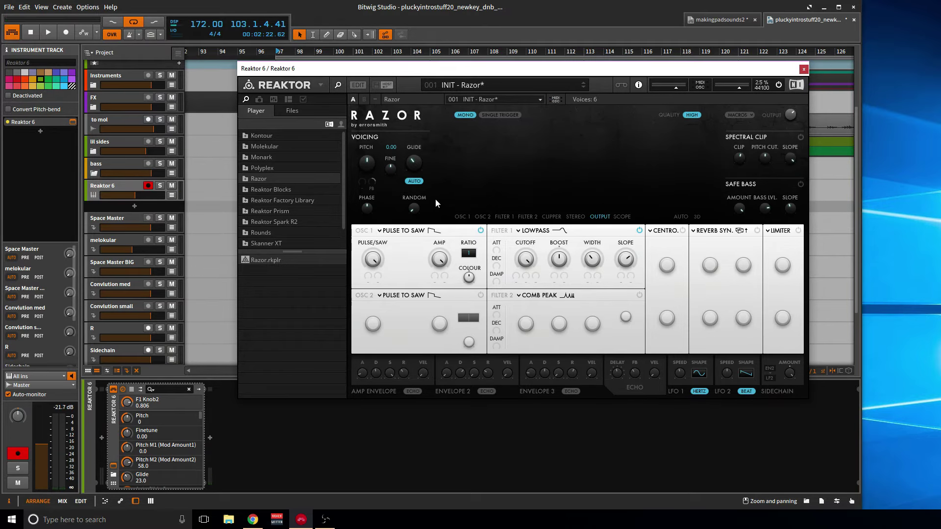
{"action": "left_click_drag", "start_coordinate": [299, 74], "coordinate": [365, 201]}
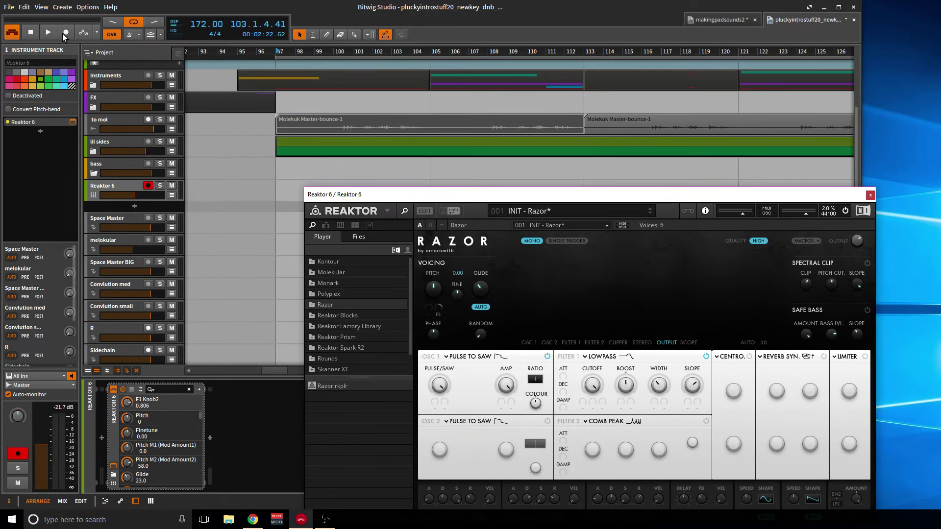
{"action": "key", "text": "space"}
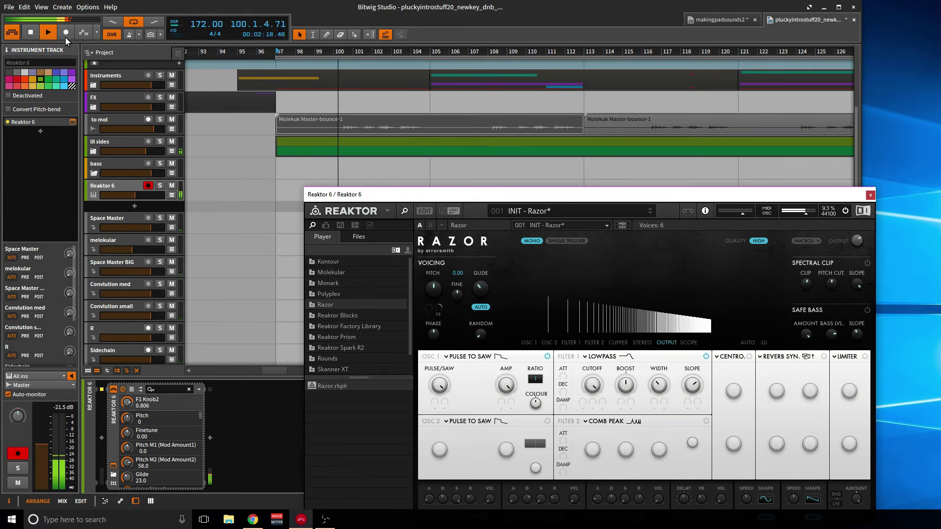
{"action": "key", "text": "space"}
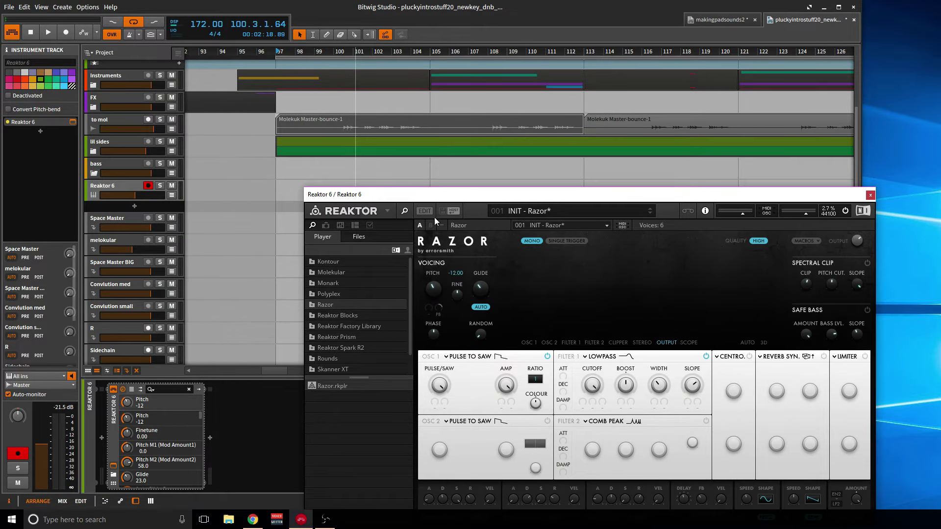
Record a bass line of about four bars from bar 97 on the Reaktor 6 track and open its clip in an enlarged note editor.
{"action": "left_click", "coordinate": [67, 33]}
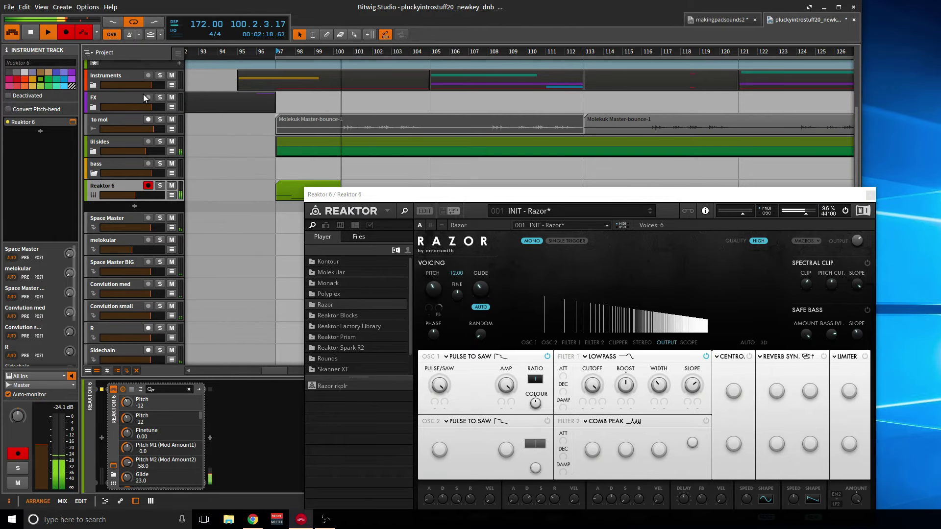
{"action": "key", "text": "space"}
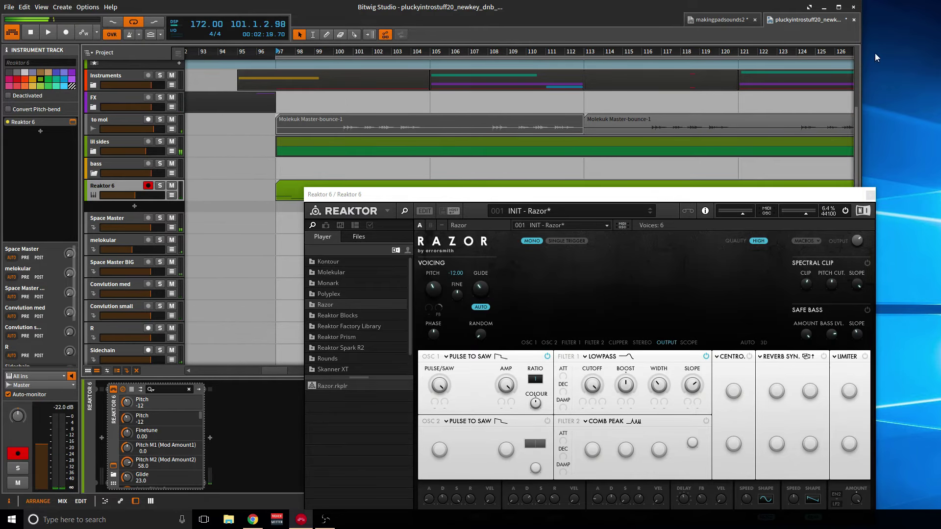
{"action": "left_click", "coordinate": [870, 195]}
{"action": "double_click", "coordinate": [390, 191]}
{"action": "left_click_drag", "start_coordinate": [482, 349], "coordinate": [524, 193]}
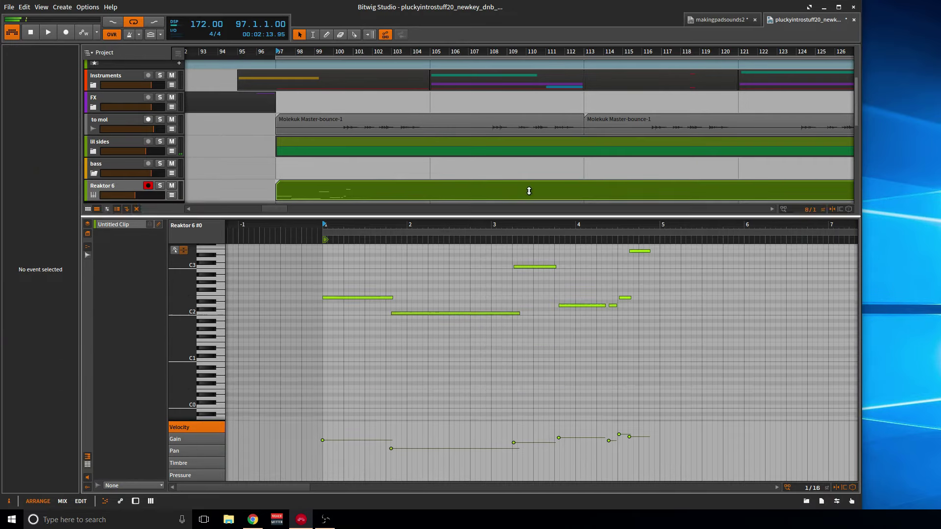
{"action": "scroll", "coordinate": [430, 322], "scroll_direction": "up", "scroll_amount": 3}
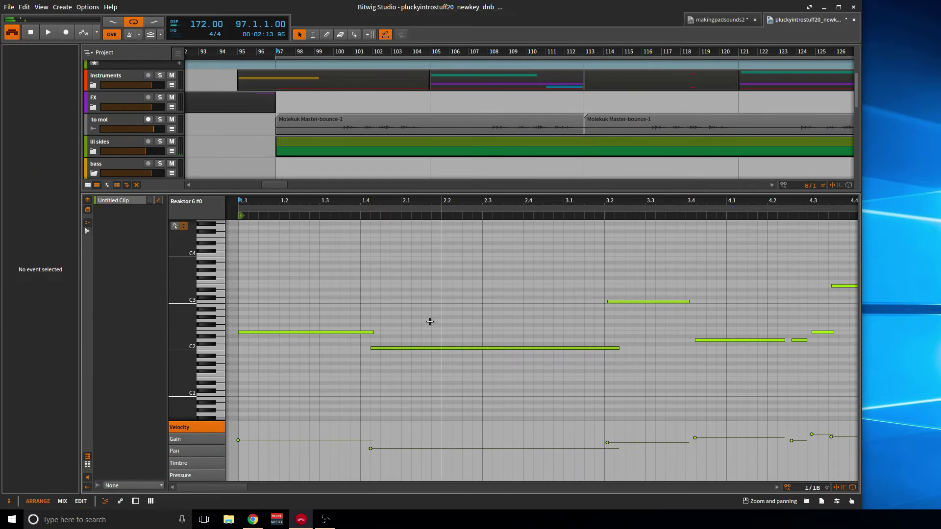
Shift all notes after the first about a sixteenth later, starting the C2 note at 1.4.3.00, and play the phrase back.
{"action": "key", "text": "ctrl+a"}
{"action": "left_click_drag", "start_coordinate": [391, 348], "coordinate": [398, 348]}
{"action": "left_click", "coordinate": [396, 335]}
{"action": "left_click_drag", "start_coordinate": [315, 334], "coordinate": [290, 333]}
{"action": "left_click", "coordinate": [321, 319]}
{"action": "key", "text": "space"}
{"action": "scroll", "coordinate": [428, 294], "scroll_direction": "down", "scroll_amount": 3}
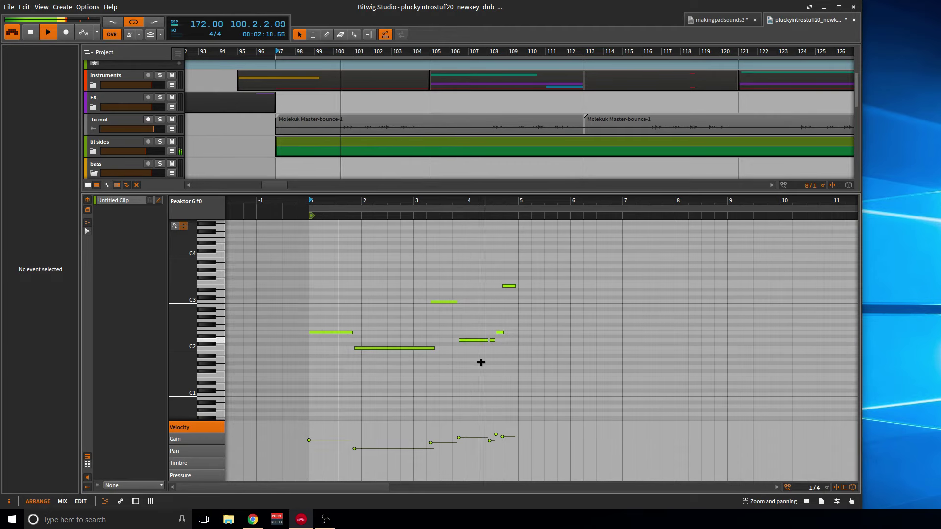
Nudge the last three notes later onto the grid, with E2 starting at 4.3.3.00 and E3 at 4.4.1.00.
{"action": "scroll", "coordinate": [480, 362], "scroll_direction": "up", "scroll_amount": 3}
{"action": "left_click", "coordinate": [513, 343]}
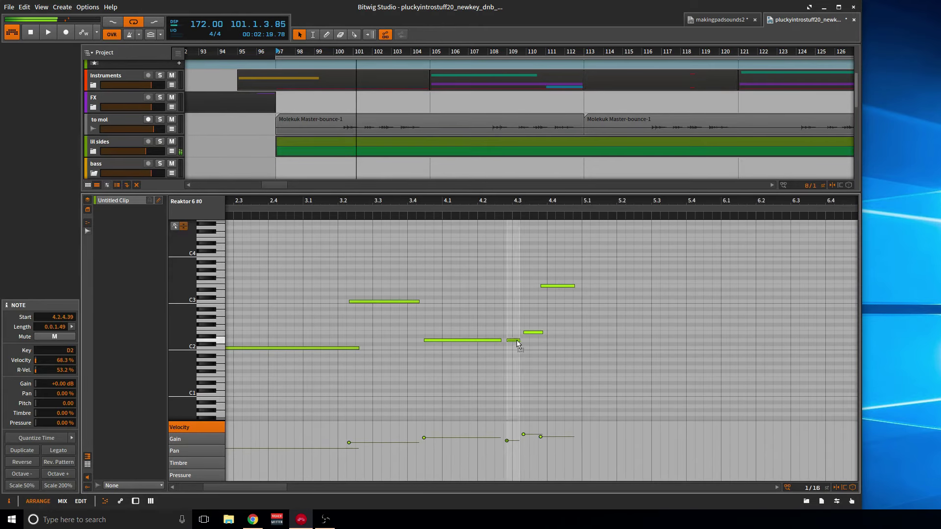
{"action": "left_click_drag", "start_coordinate": [516, 343], "coordinate": [533, 338]}
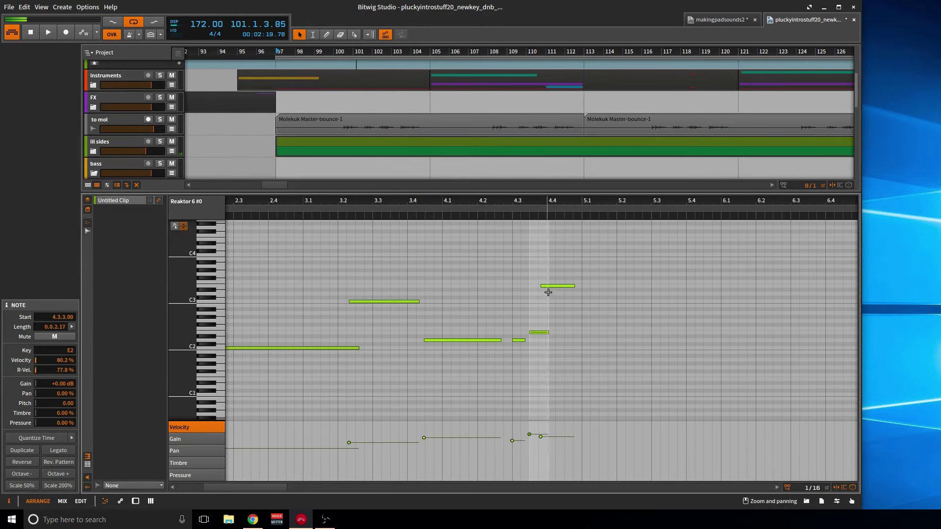
{"action": "left_click_drag", "start_coordinate": [541, 286], "coordinate": [547, 286]}
{"action": "scroll", "coordinate": [481, 314], "scroll_direction": "down", "scroll_amount": 2}
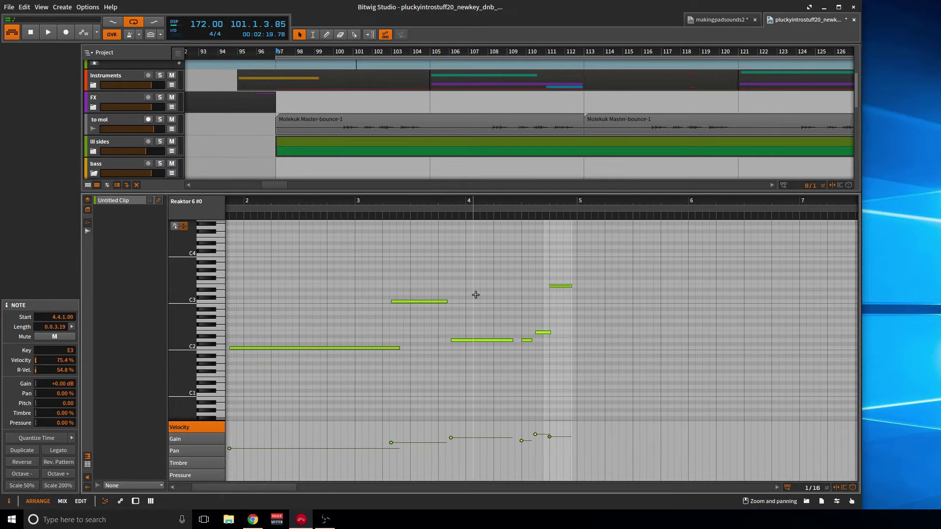
Apply Legato to all seven notes of the bass clip.
{"action": "left_click", "coordinate": [410, 284]}
{"action": "key", "text": "ctrl+a"}
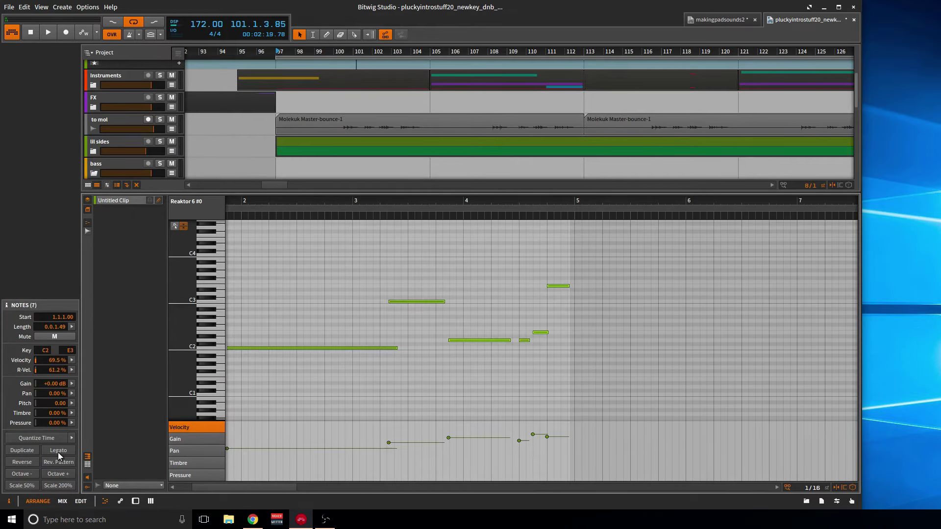
{"action": "left_click", "coordinate": [384, 388]}
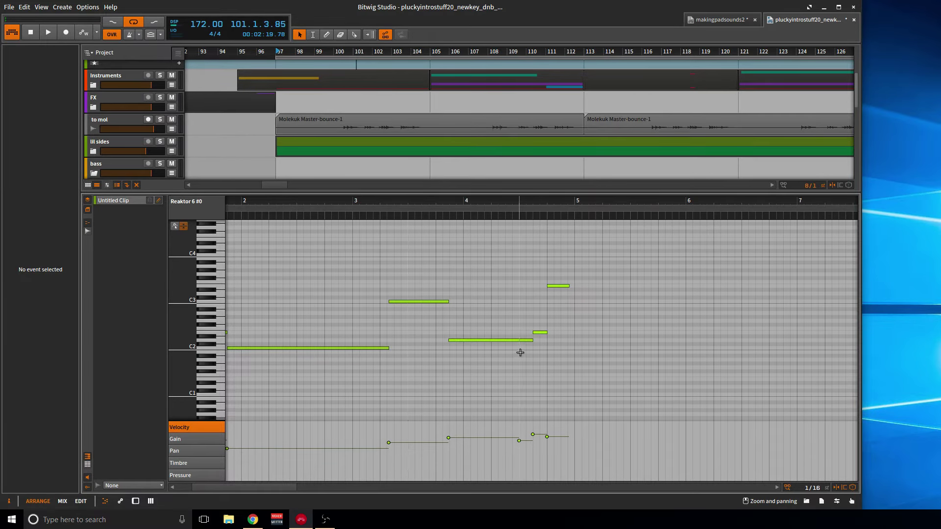
Lengthen the C2 and E2 notes to overlap the notes that follow them, and move the C3 note's start to 3.2.3.00.
{"action": "left_click", "coordinate": [540, 332]}
{"action": "left_click", "coordinate": [388, 348], "text": "shift"}
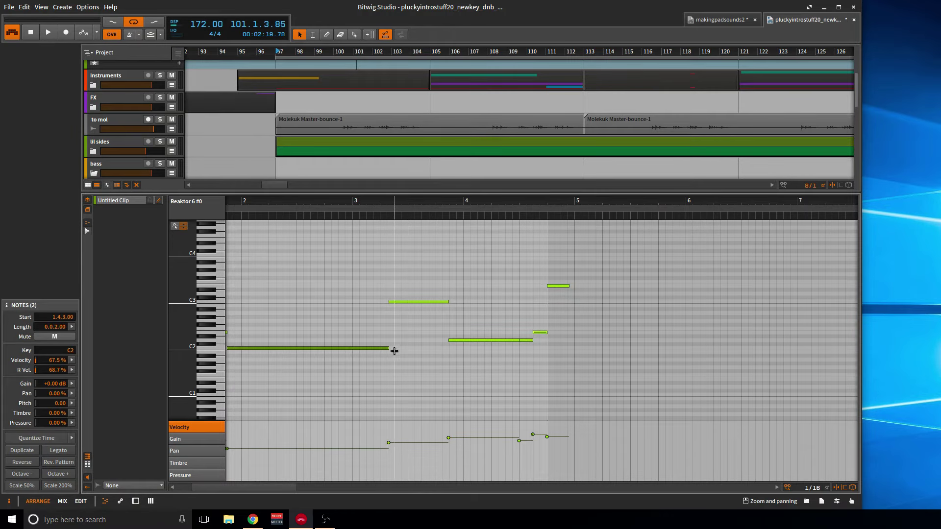
{"action": "scroll", "coordinate": [399, 349], "scroll_direction": "up", "scroll_amount": 3}
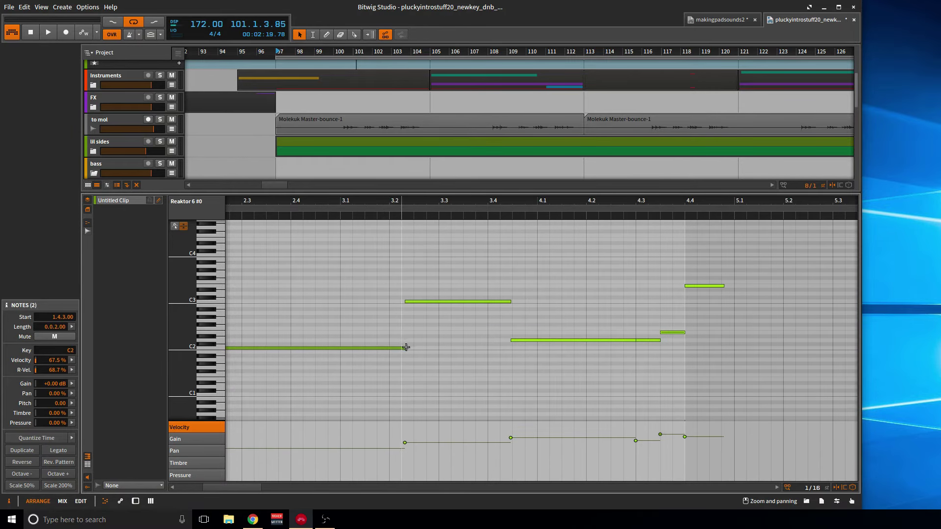
{"action": "left_click_drag", "start_coordinate": [406, 349], "coordinate": [414, 348]}
{"action": "left_click", "coordinate": [406, 305]}
{"action": "left_click_drag", "start_coordinate": [407, 303], "coordinate": [412, 314]}
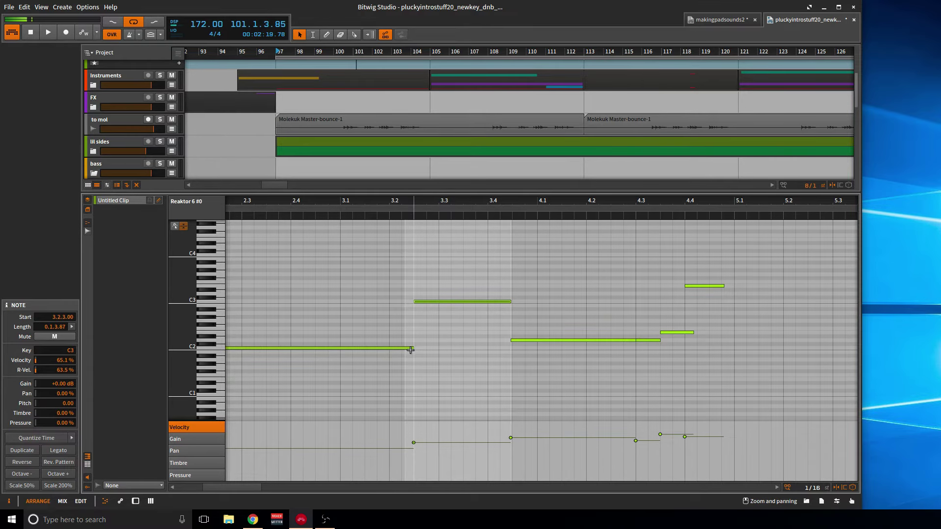
Play the edited bass line back from bar 97.
{"action": "left_click", "coordinate": [477, 334]}
{"action": "key", "text": "space"}
{"action": "scroll", "coordinate": [464, 335], "scroll_direction": "down", "scroll_amount": 3}
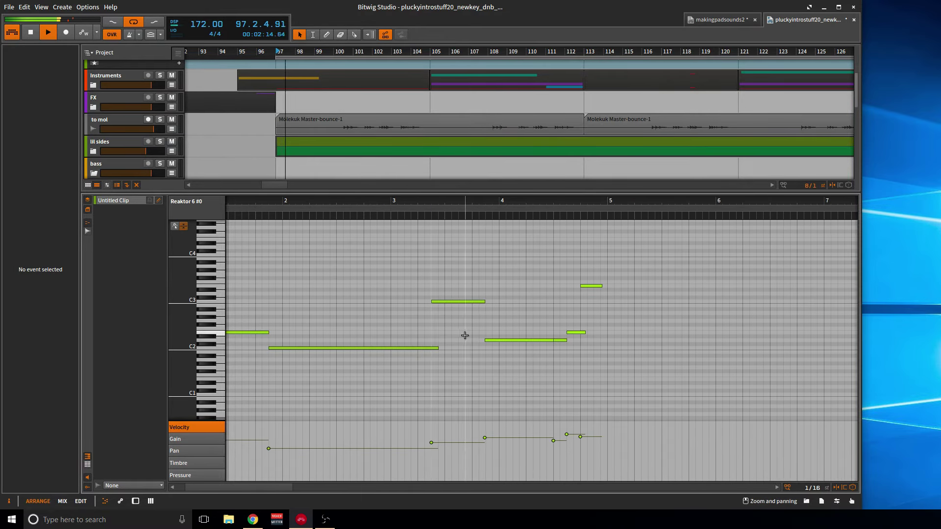
Inspect the D2 note starting at 3.4.3.00 and replay the bass line from bar 97.
{"action": "left_click", "coordinate": [495, 341]}
{"action": "left_click", "coordinate": [529, 352]}
{"action": "scroll", "coordinate": [538, 344], "scroll_direction": "up", "scroll_amount": 3}
{"action": "left_click", "coordinate": [451, 341]}
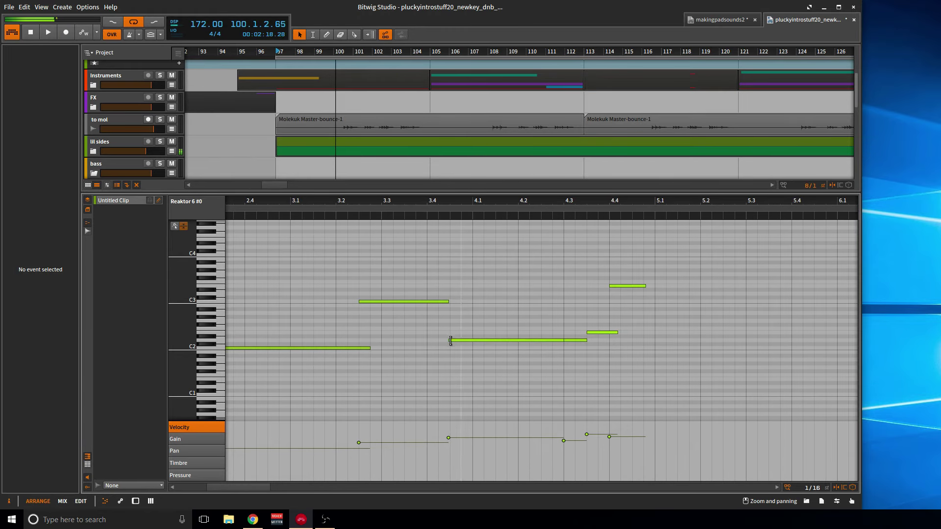
{"action": "left_click", "coordinate": [451, 340]}
{"action": "key", "text": "space"}
{"action": "scroll", "coordinate": [464, 315], "scroll_direction": "down", "scroll_amount": 1}
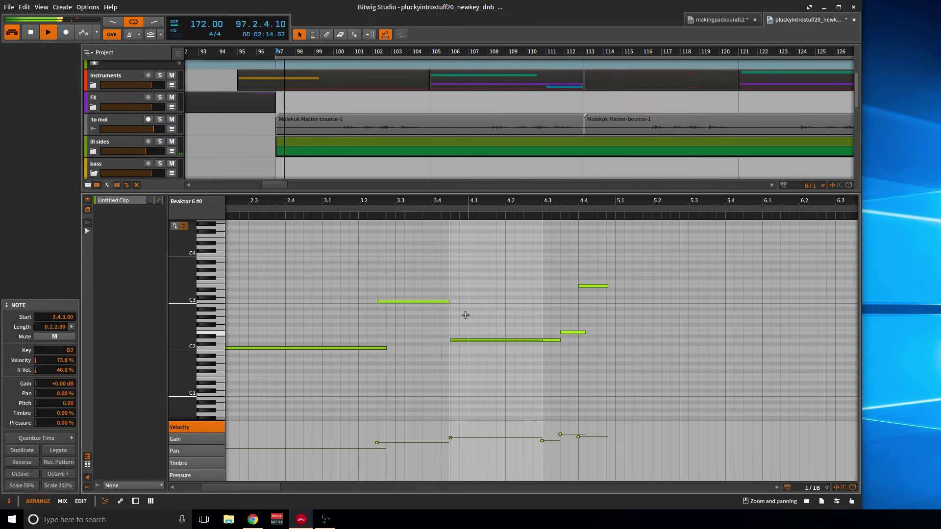
{"action": "left_click", "coordinate": [418, 328]}
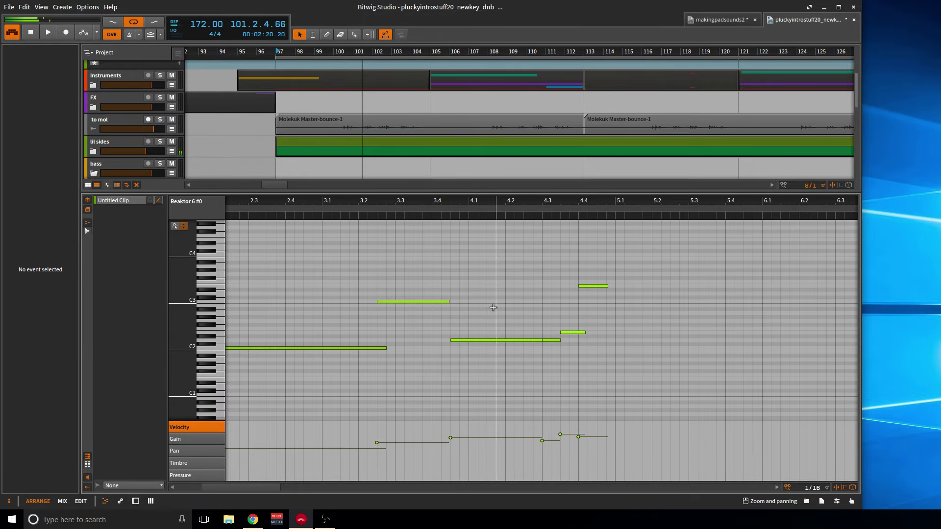
Close the note editor and open the Razor plug-in window from the Reaktor 6 track, moving it clear of the track list.
{"action": "double_click", "coordinate": [441, 191]}
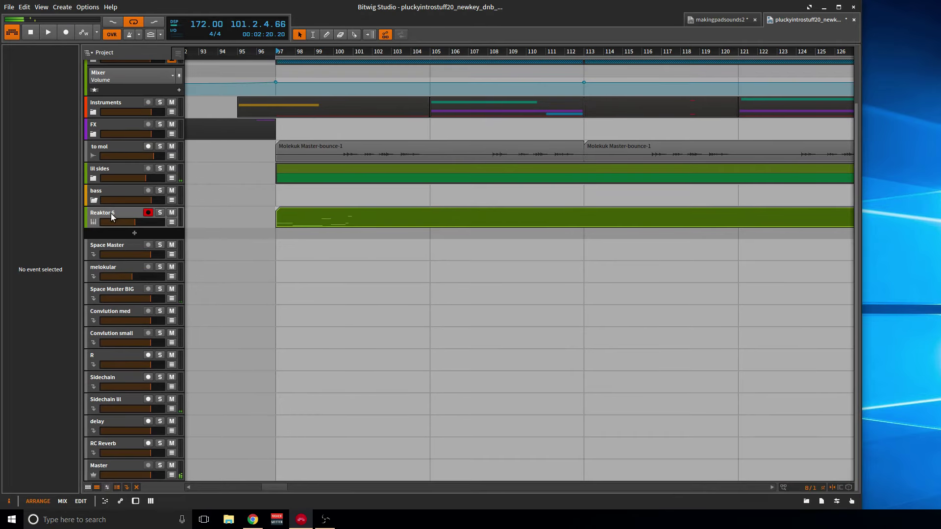
{"action": "left_click", "coordinate": [112, 217]}
{"action": "left_click", "coordinate": [72, 122]}
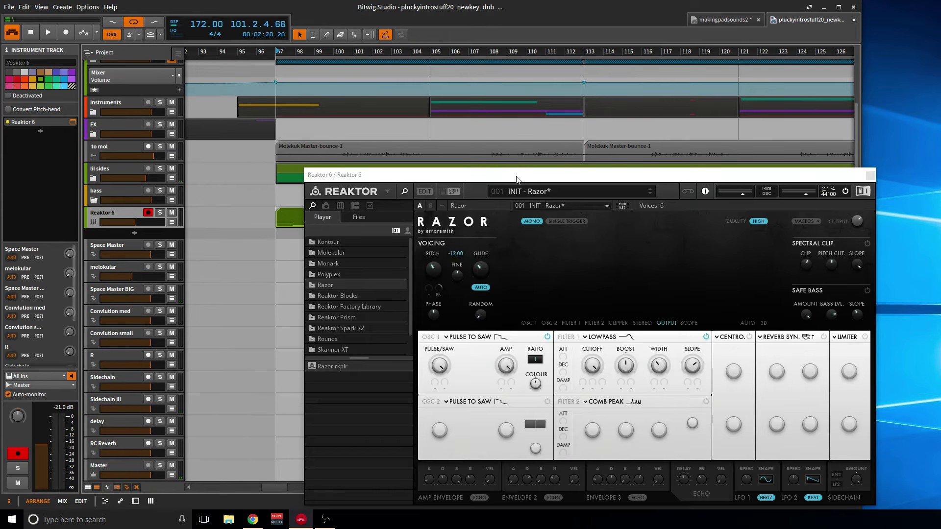
{"action": "left_click_drag", "start_coordinate": [517, 179], "coordinate": [393, 79]}
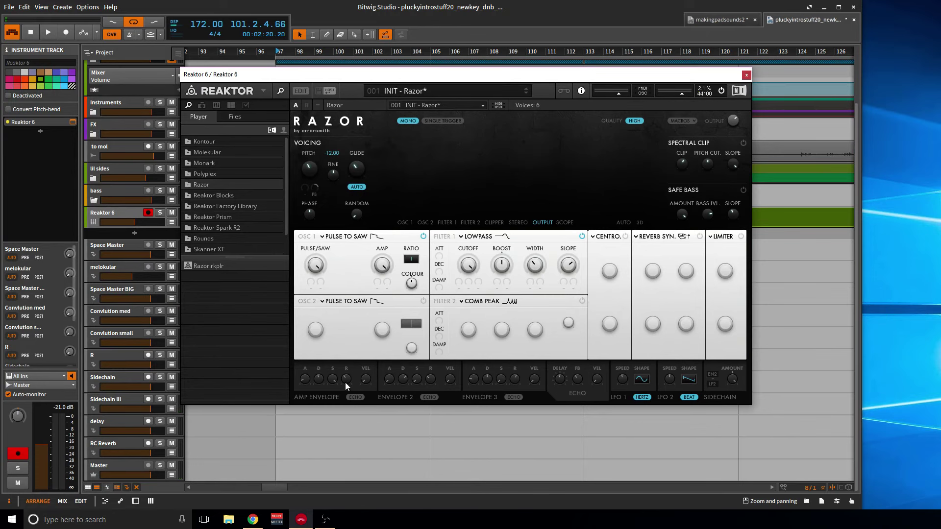
Adjust the amp envelope's release in Razor and switch on the Reverb Synced stereo effect, auditioning the sound.
{"action": "left_click_drag", "start_coordinate": [349, 375], "coordinate": [352, 365]}
{"action": "left_click", "coordinate": [669, 237]}
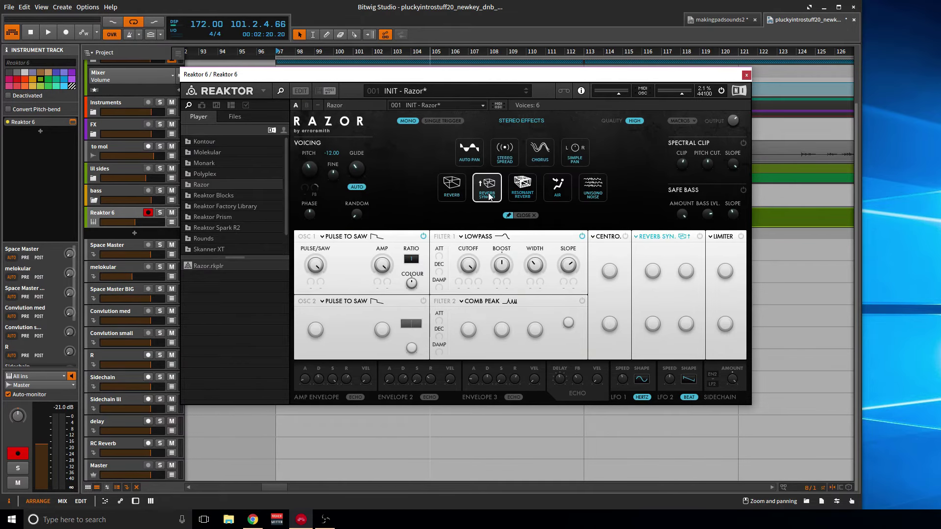
{"action": "left_click", "coordinate": [700, 237]}
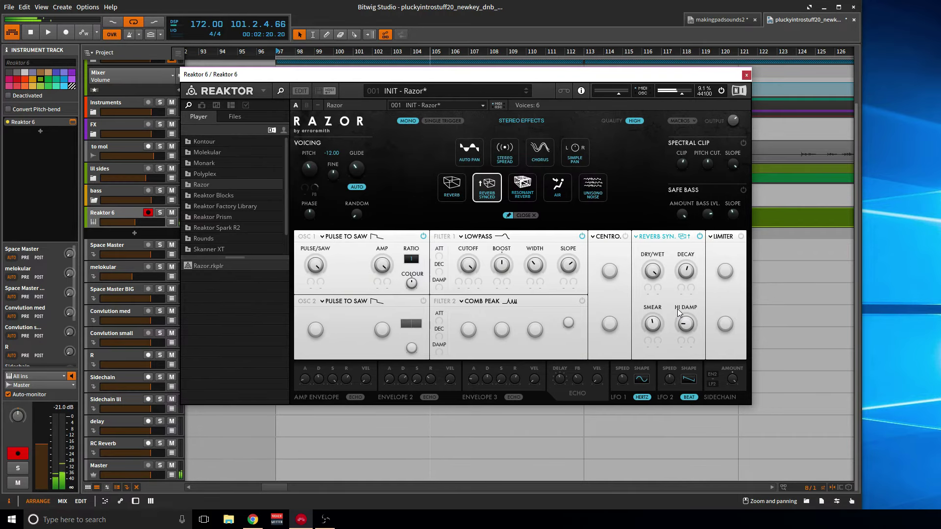
{"action": "key", "text": "space"}
{"action": "key", "text": "space"}
Lower Razor's voicing pitch to -24.00 and raise the Reaktor 6 track volume to about -3.2 dB during playback.
{"action": "left_click_drag", "start_coordinate": [316, 164], "coordinate": [311, 173]}
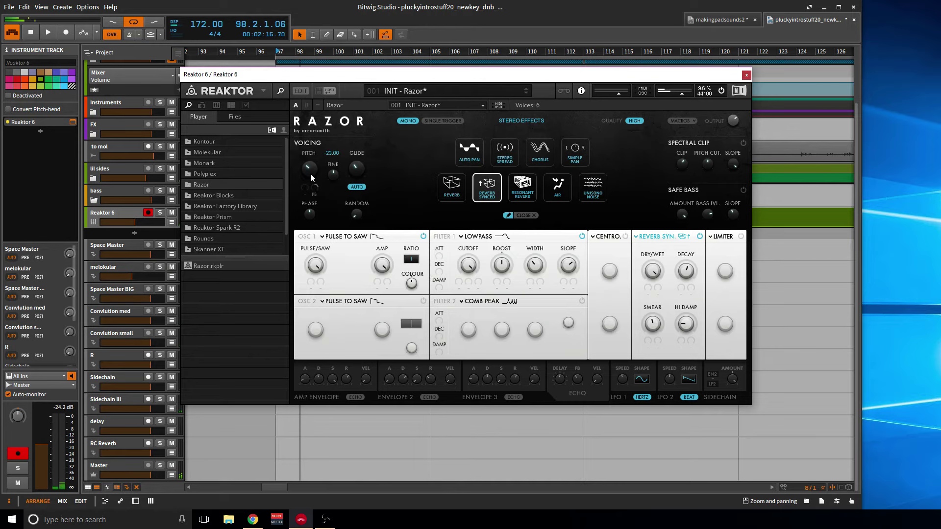
{"action": "key", "text": "space"}
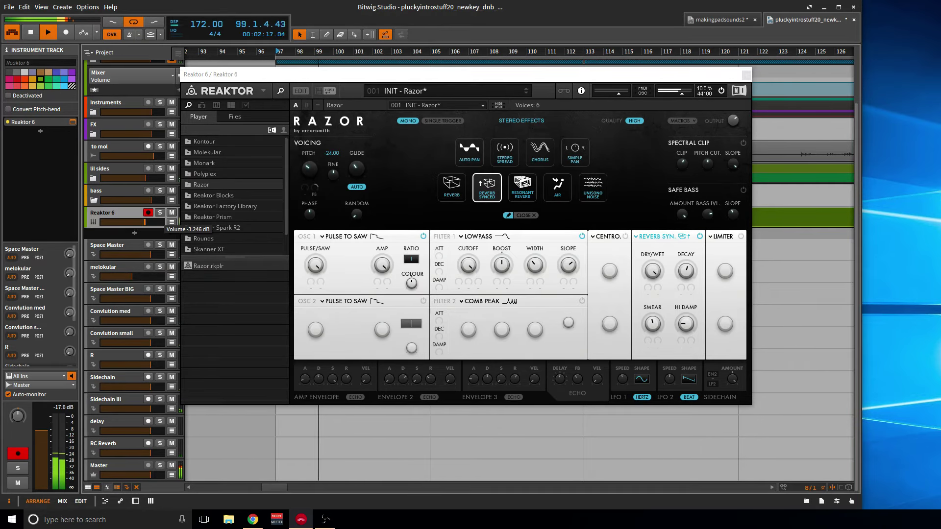
{"action": "left_click", "coordinate": [725, 120]}
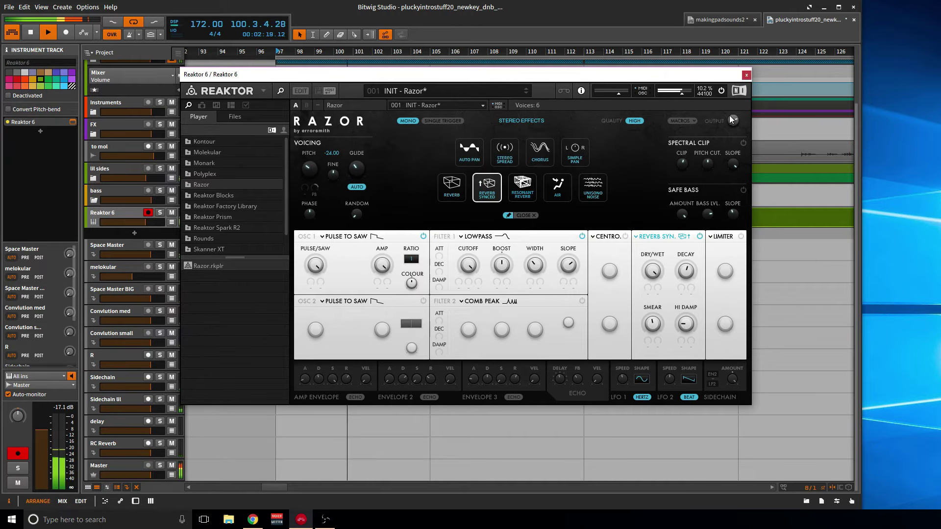
{"action": "key", "text": "space"}
{"action": "key", "text": "space"}
Move the plug-in window aside and shorten the Reaktor 6 clip from its end to about 6 bars.
{"action": "left_click", "coordinate": [664, 65]}
{"action": "left_click_drag", "start_coordinate": [609, 75], "coordinate": [728, 261]}
{"action": "scroll", "coordinate": [664, 196], "scroll_direction": "down", "scroll_amount": 3}
{"action": "scroll", "coordinate": [662, 196], "scroll_direction": "up", "scroll_amount": 2}
{"action": "left_click", "coordinate": [746, 212]}
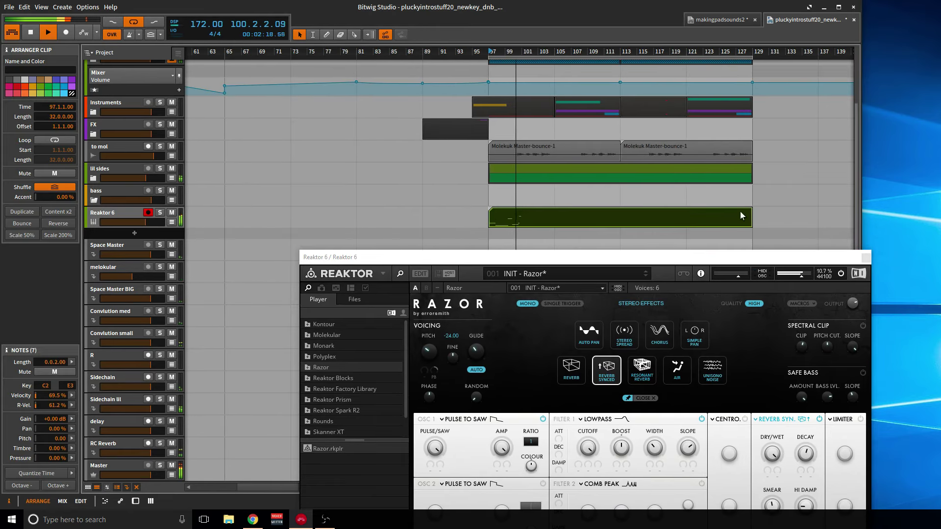
{"action": "left_click_drag", "start_coordinate": [752, 212], "coordinate": [541, 213]}
{"action": "scroll", "coordinate": [686, 213], "scroll_direction": "up", "scroll_amount": 3}
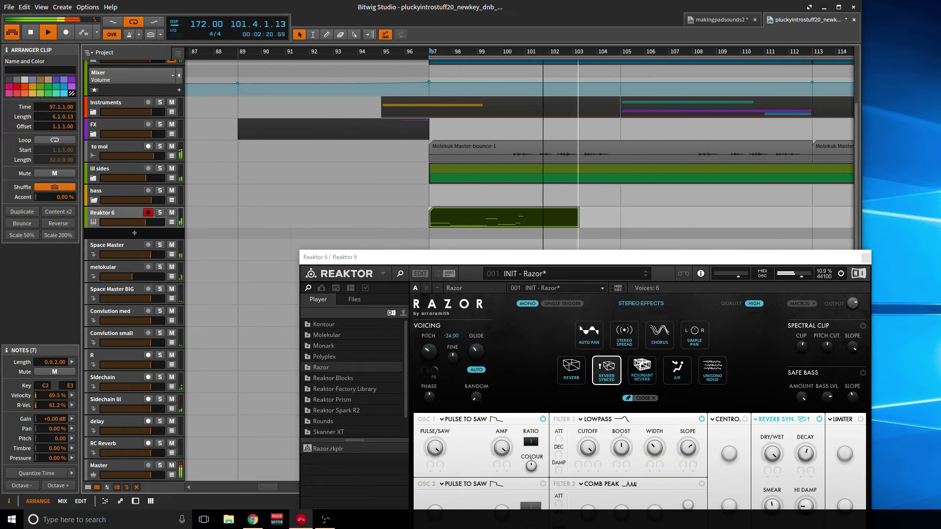
Trim the Reaktor 6 clip to a 4-bar loop and extend the looped clip to bar 129.
{"action": "left_click_drag", "start_coordinate": [725, 257], "coordinate": [573, 181]}
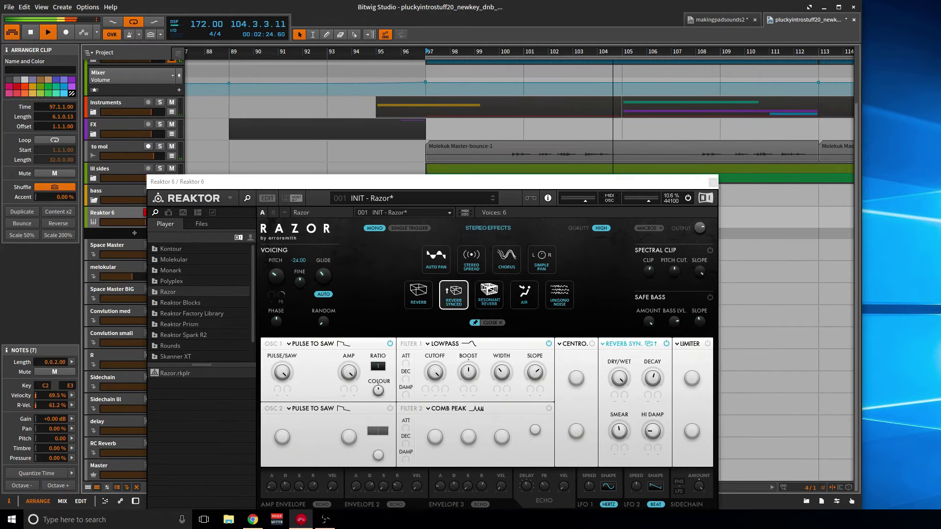
{"action": "left_click_drag", "start_coordinate": [637, 182], "coordinate": [689, 343]}
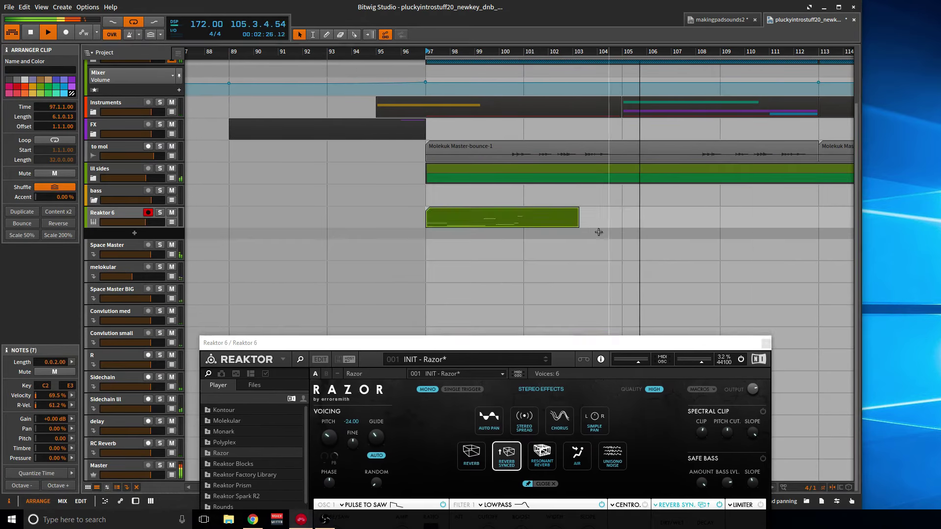
{"action": "left_click", "coordinate": [576, 216]}
{"action": "left_click_drag", "start_coordinate": [578, 214], "coordinate": [825, 227]}
{"action": "scroll", "coordinate": [500, 225], "scroll_direction": "down", "scroll_amount": 3}
Play the looped bass line from bar 97 and bring the whole Razor window back into view.
{"action": "key", "text": "space"}
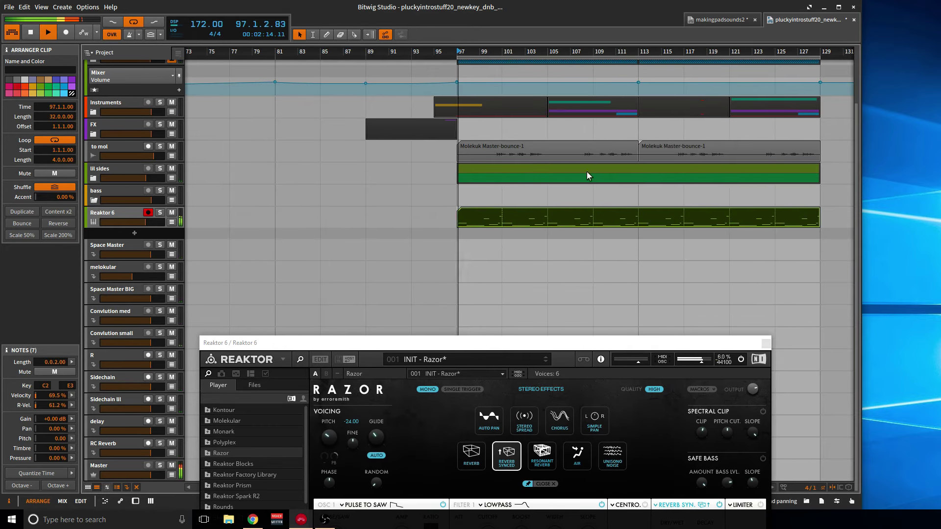
{"action": "scroll", "coordinate": [599, 159], "scroll_direction": "up", "scroll_amount": 3}
{"action": "scroll", "coordinate": [596, 162], "scroll_direction": "up", "scroll_amount": 1}
{"action": "left_click_drag", "start_coordinate": [485, 343], "coordinate": [583, 113]}
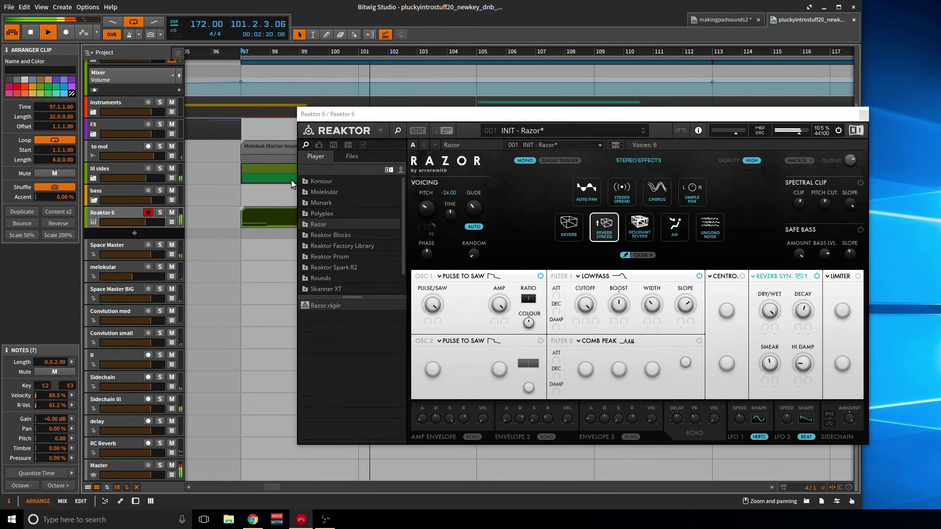
{"action": "key", "text": "space"}
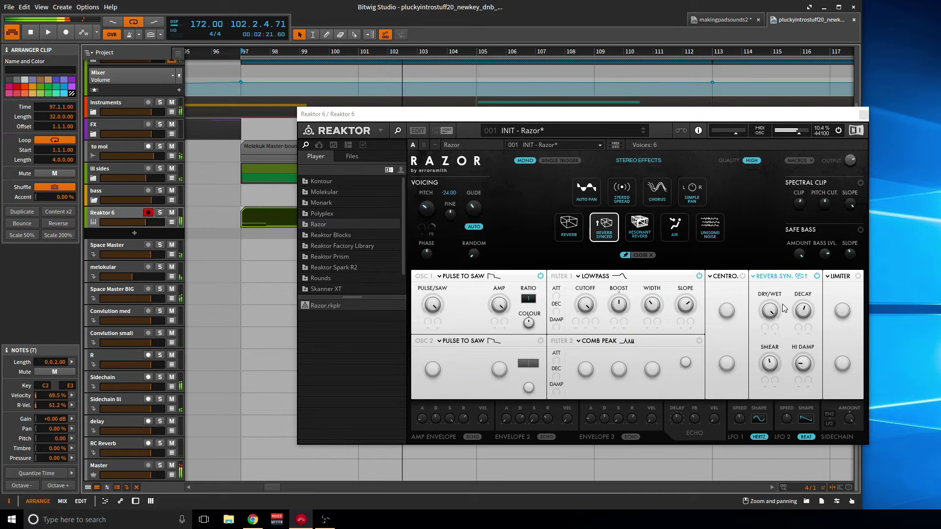
Close the stereo effects chooser and set Filter 1's lowpass cutoff to 44, auditioning it with the track.
{"action": "left_click", "coordinate": [625, 313]}
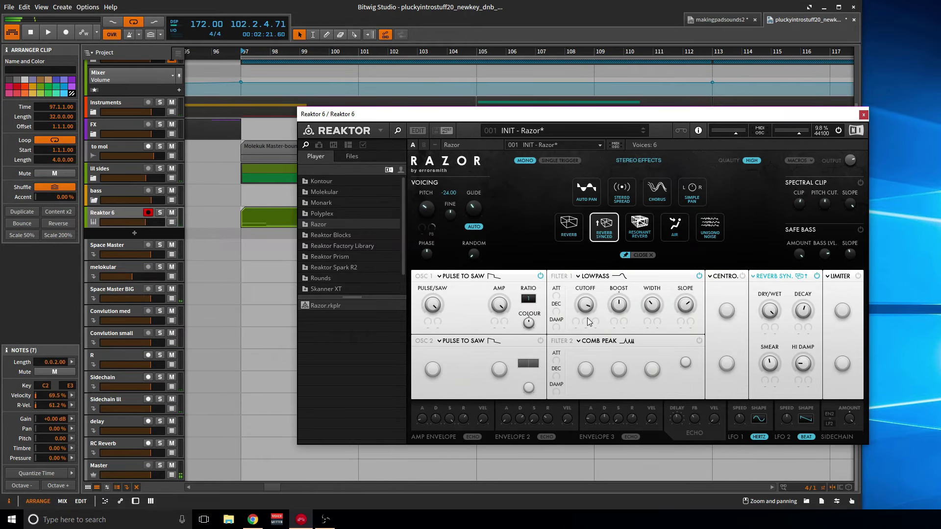
{"action": "left_click", "coordinate": [643, 255]}
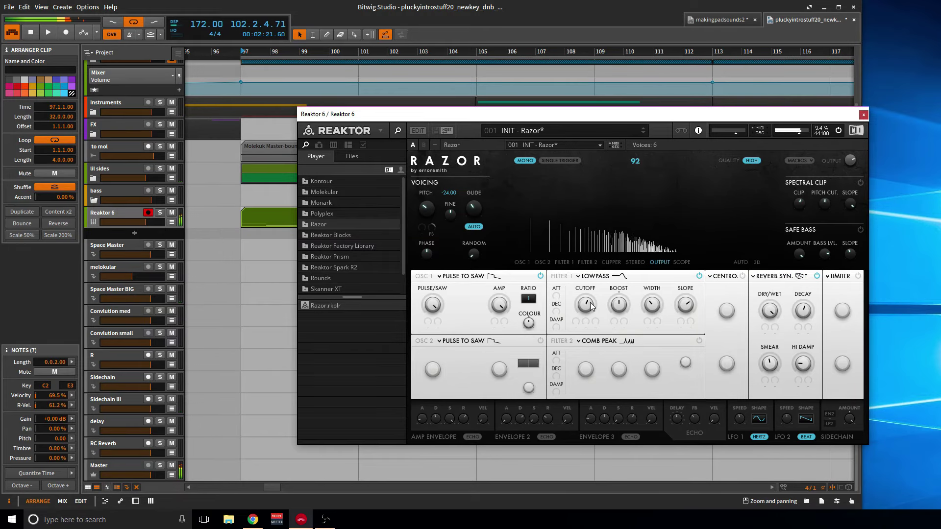
{"action": "left_click_drag", "start_coordinate": [592, 310], "coordinate": [589, 329]}
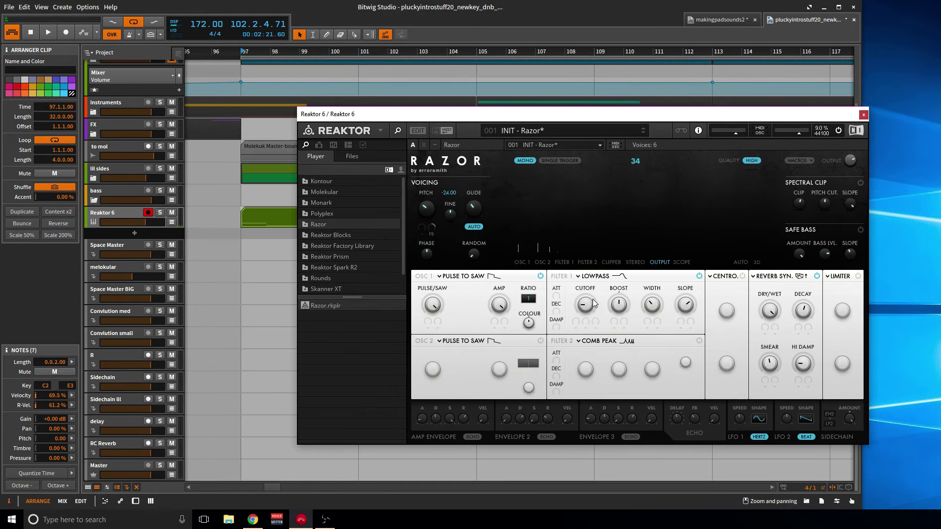
{"action": "key", "text": "space"}
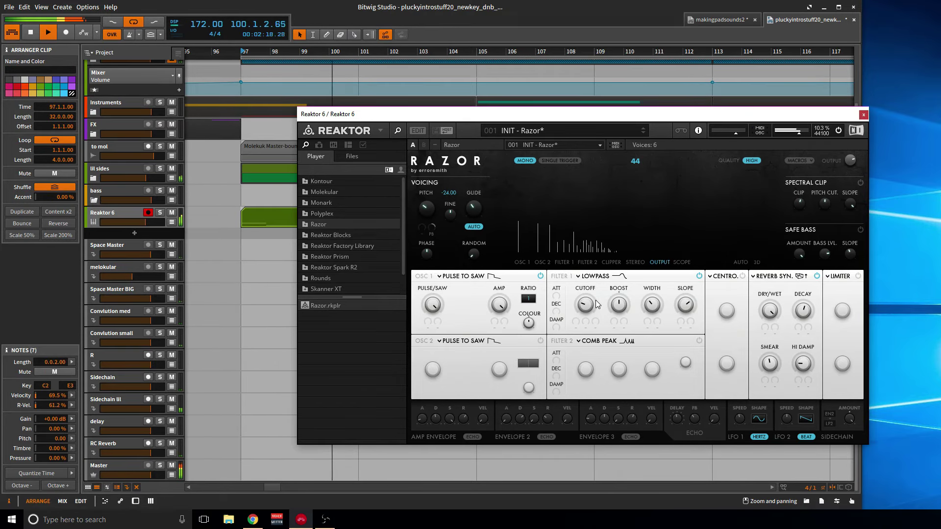
{"action": "key", "text": "space"}
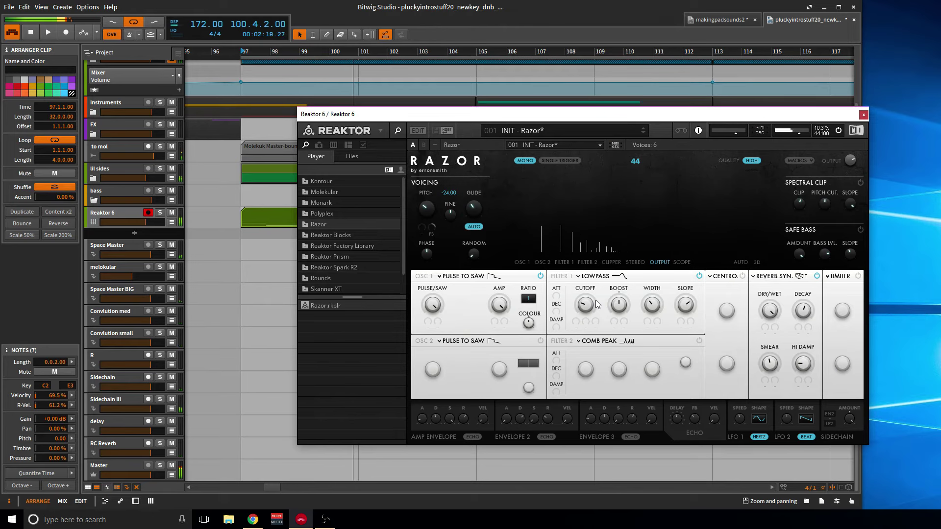
Assign LFO 1 as a modulation source for Filter 1's cutoff and play the bass line to hear it.
{"action": "left_click", "coordinate": [578, 328]}
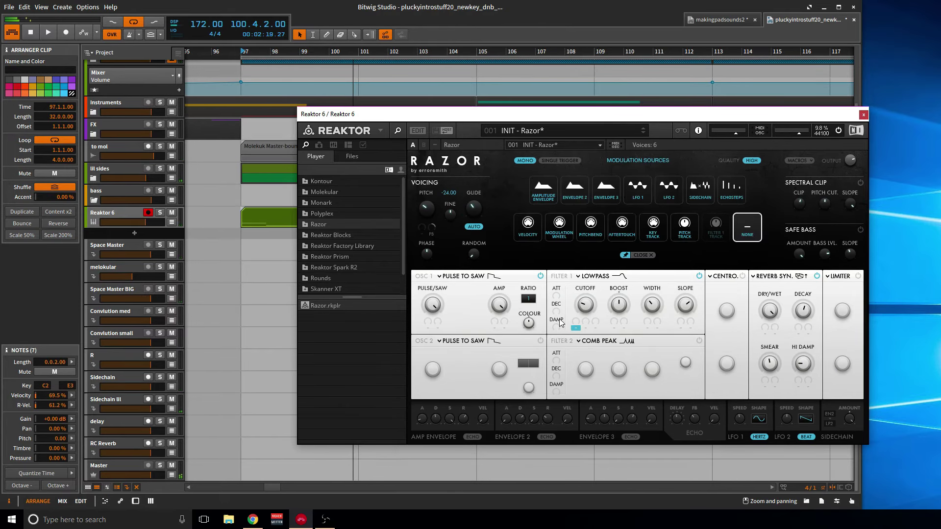
{"action": "left_click", "coordinate": [639, 191]}
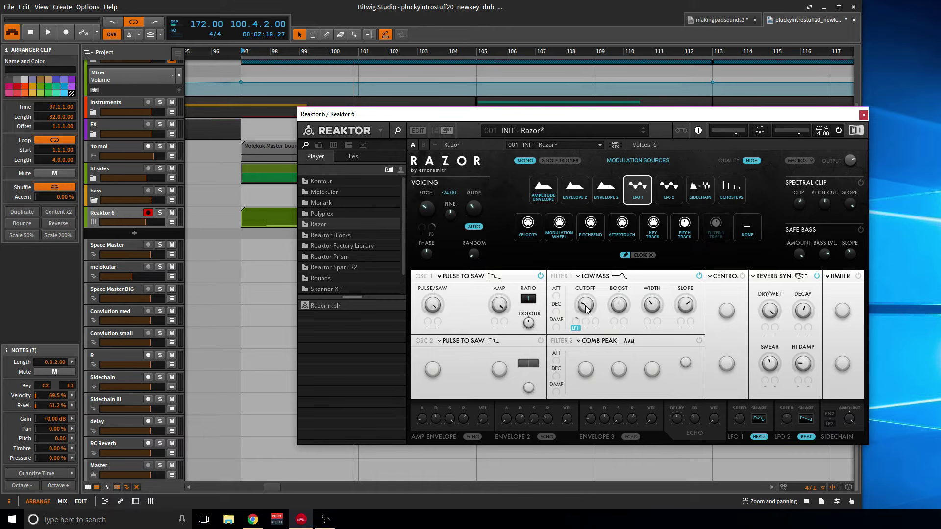
{"action": "key", "text": "space"}
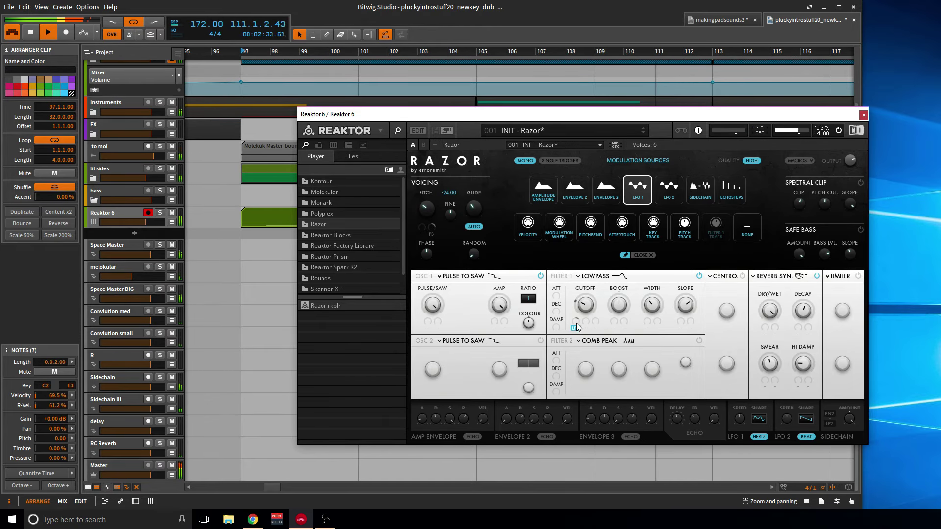
{"action": "key", "text": "space"}
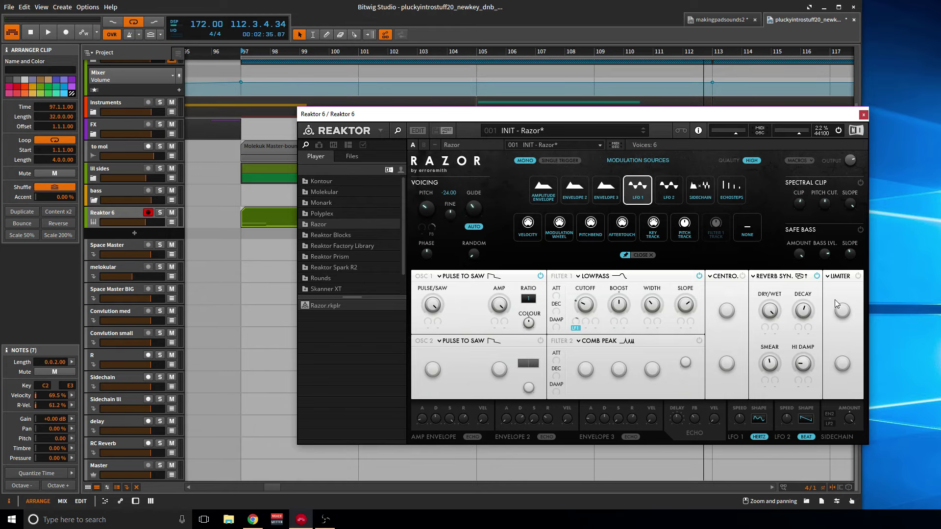
Switch on Razor's Dirty Limiter, audition the bass in the track, and close the plug-in window.
{"action": "left_click", "coordinate": [838, 277]}
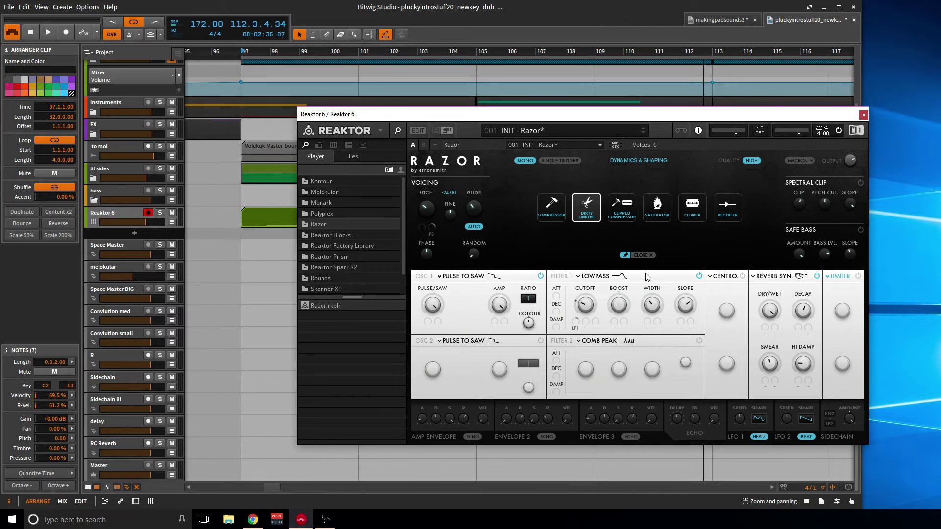
{"action": "left_click", "coordinate": [857, 278]}
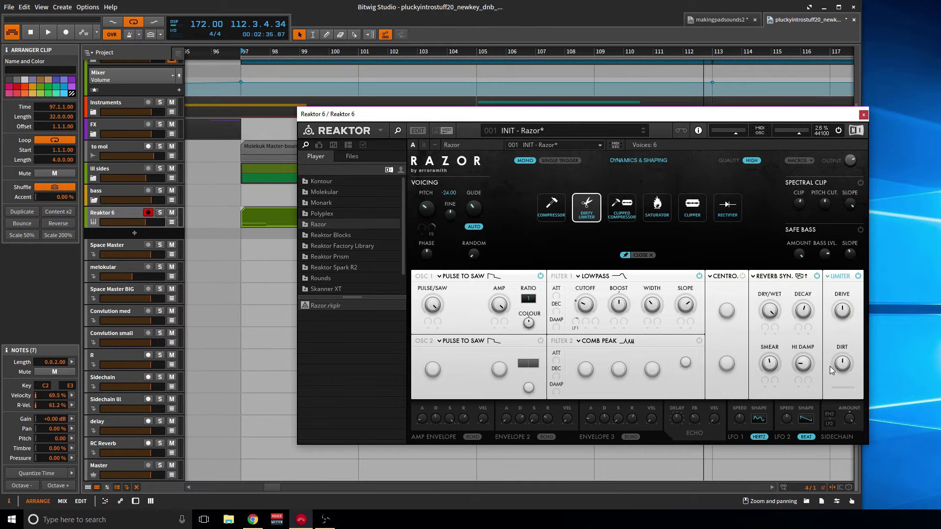
{"action": "key", "text": "space"}
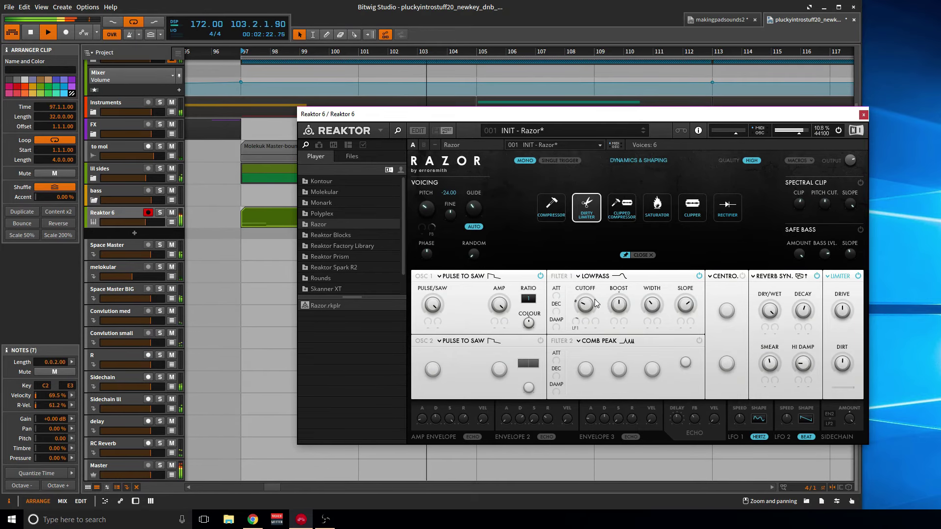
{"action": "left_click", "coordinate": [864, 115]}
{"action": "key", "text": "space"}
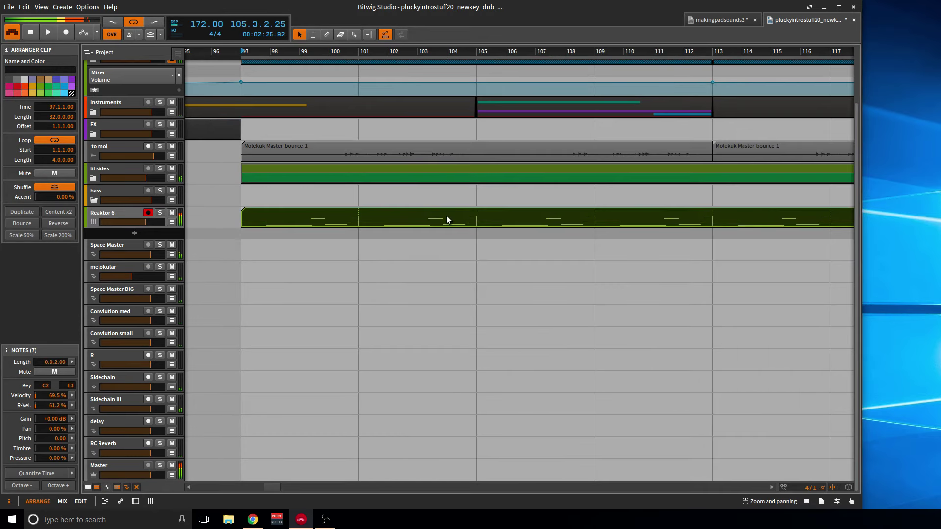
Move the Reaktor 6 track into the bass group.
{"action": "left_click", "coordinate": [421, 207]}
{"action": "key", "text": "minus"}
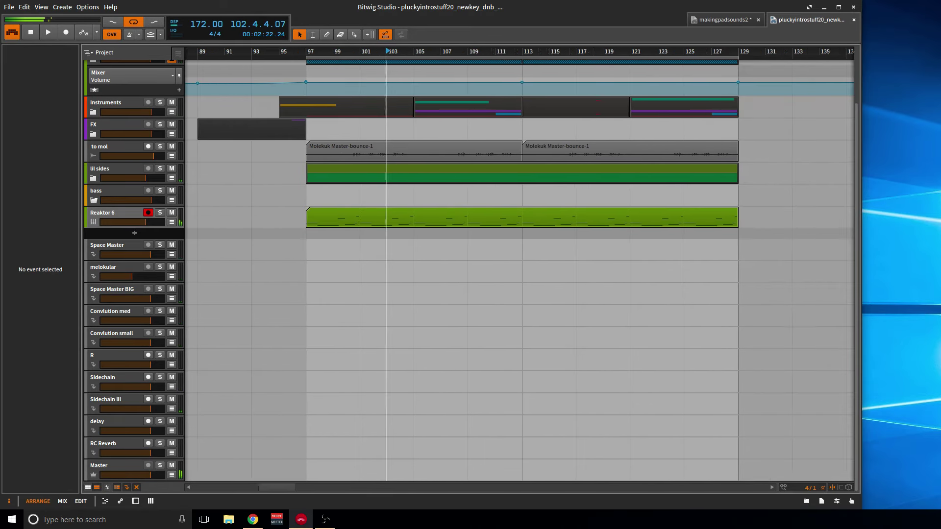
{"action": "scroll", "coordinate": [338, 218], "scroll_direction": "down", "scroll_amount": 2}
{"action": "left_click", "coordinate": [361, 219]}
{"action": "left_click", "coordinate": [116, 210]}
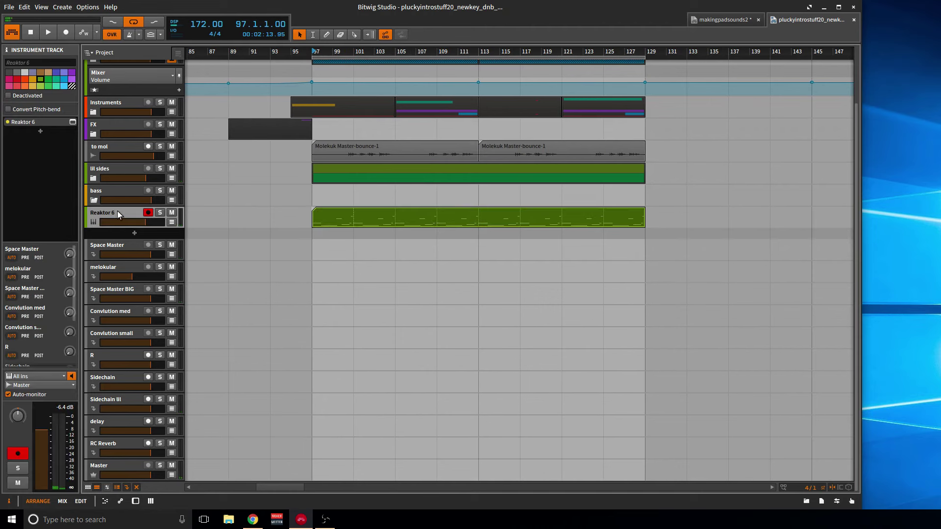
{"action": "left_click_drag", "start_coordinate": [117, 210], "coordinate": [120, 196]}
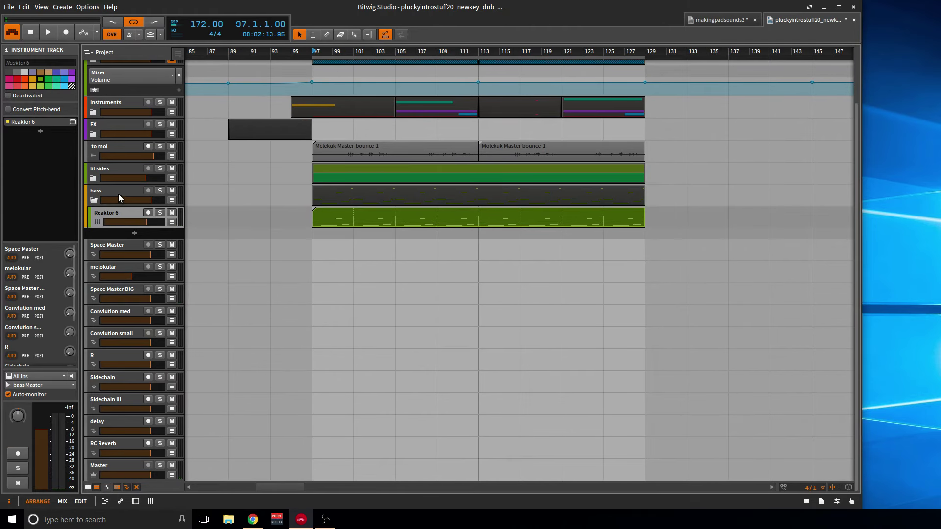
Route the bass group's output to Sidechain, play the track, and bring up the Sidechain track's device chain.
{"action": "left_click", "coordinate": [51, 385]}
{"action": "scroll", "coordinate": [53, 368], "scroll_direction": "down", "scroll_amount": 5}
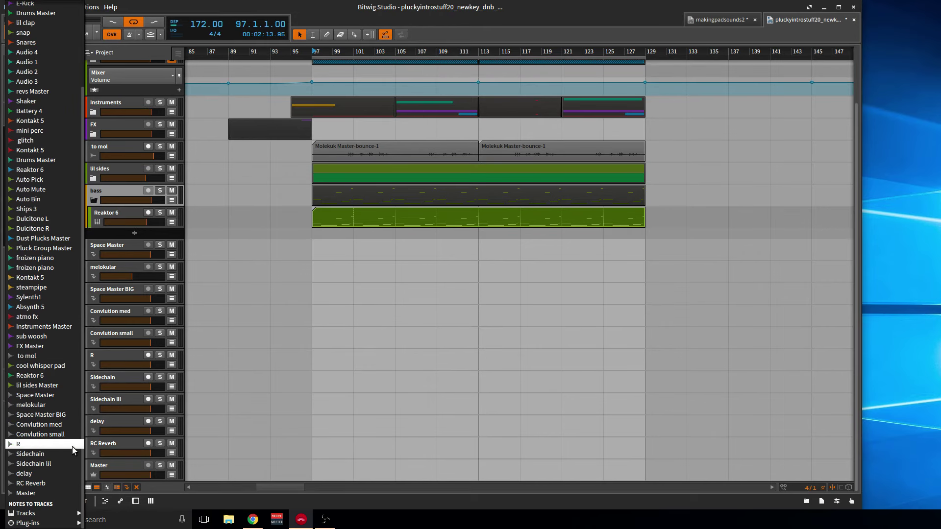
{"action": "left_click", "coordinate": [65, 454]}
{"action": "key", "text": "space"}
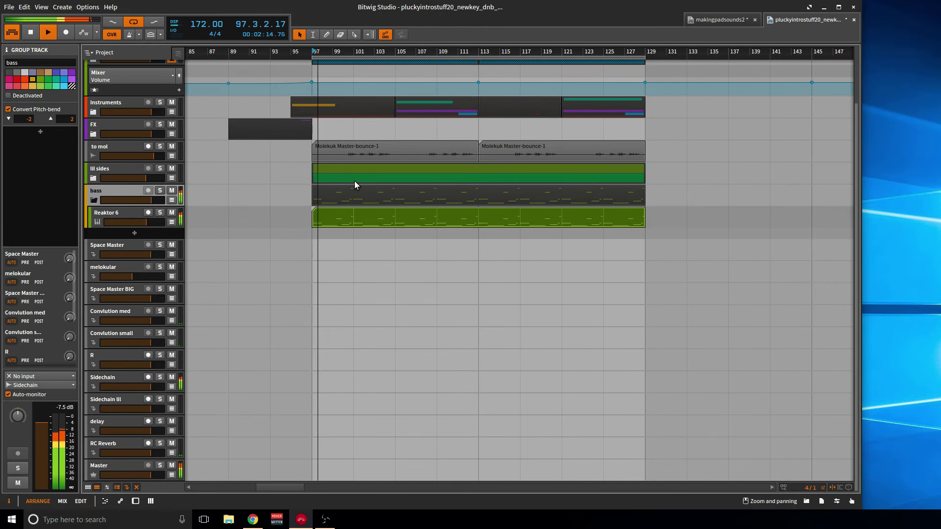
{"action": "double_click", "coordinate": [115, 378]}
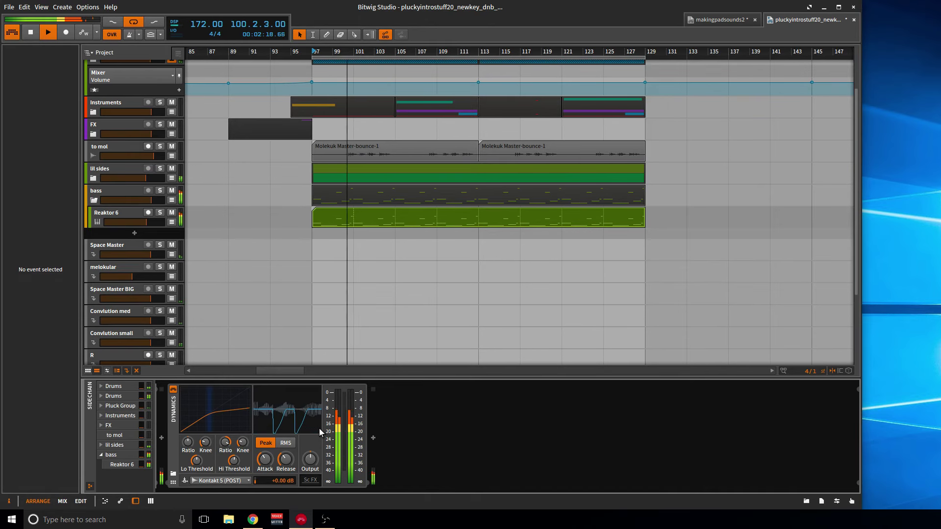
Insert a Tool device after Reaktor 6 on the Reaktor 6 track and play the arrangement through it.
{"action": "left_click", "coordinate": [109, 206]}
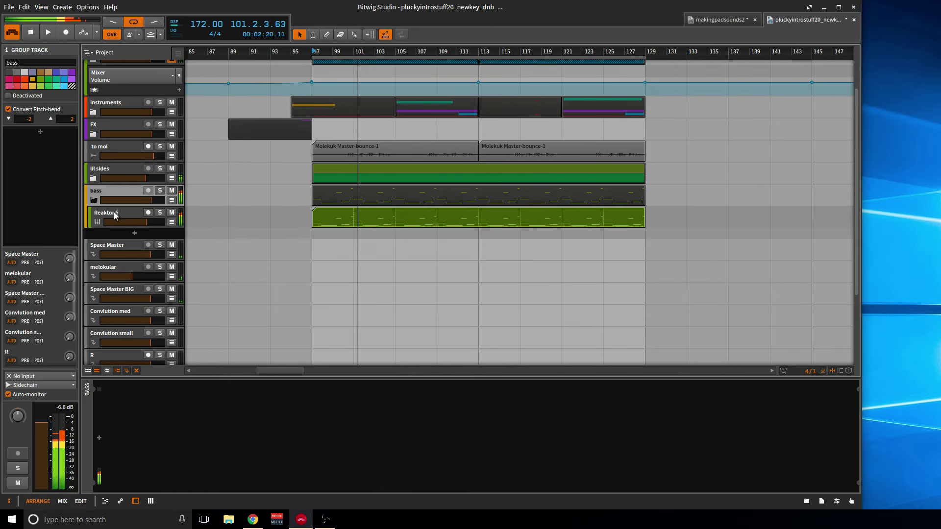
{"action": "left_click", "coordinate": [113, 212]}
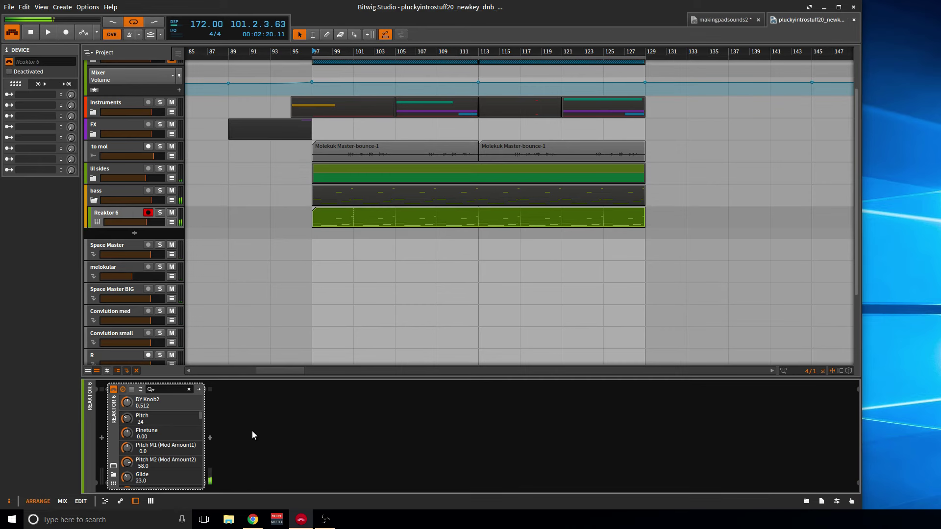
{"action": "left_click", "coordinate": [210, 437]}
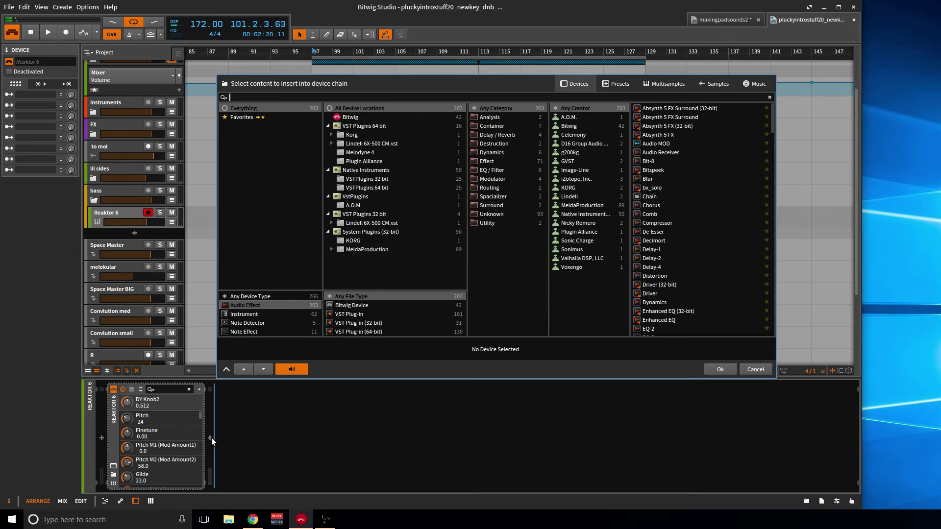
{"action": "type", "text": "tool"}
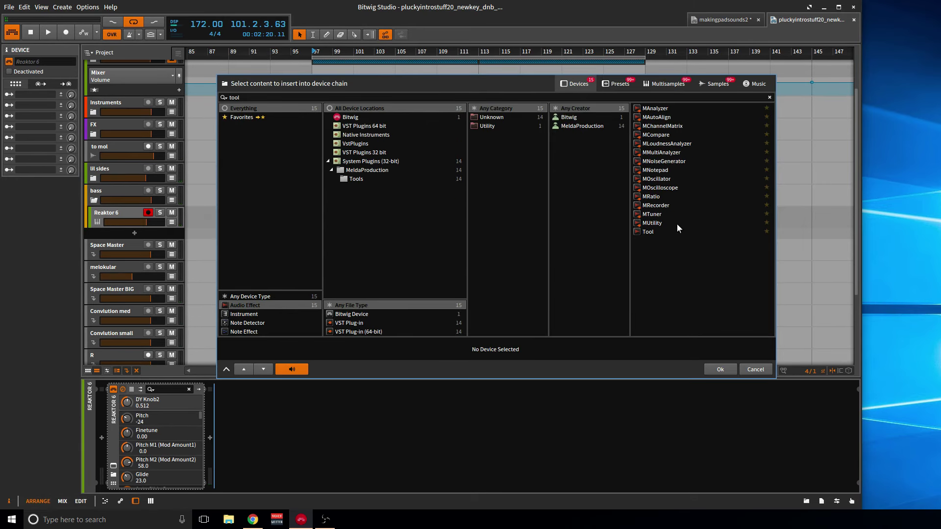
{"action": "double_click", "coordinate": [659, 230]}
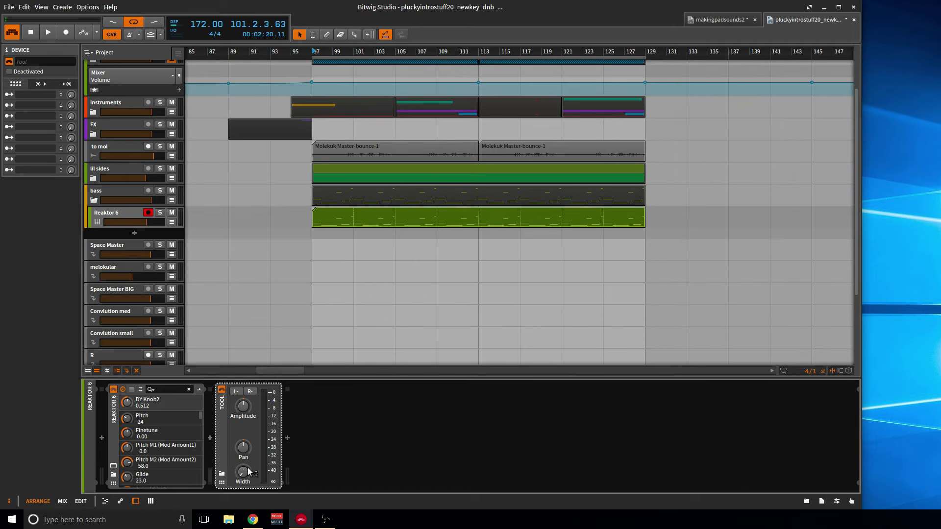
{"action": "mouse_move", "coordinate": [251, 452]}
{"action": "key", "text": "space"}
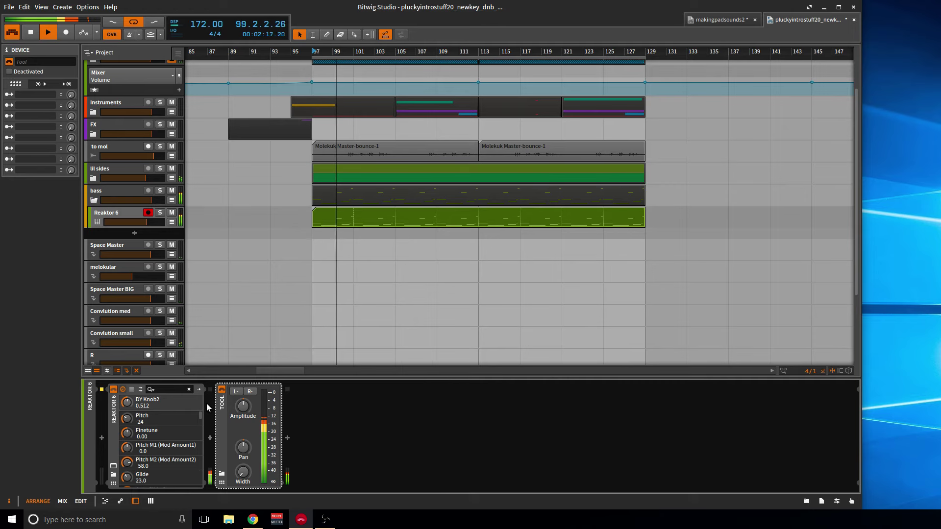
Adjust the Drive and Dirt of Razor's Dirty Limiter while auditioning the bass, and close the plug-in window.
{"action": "left_click", "coordinate": [113, 465]}
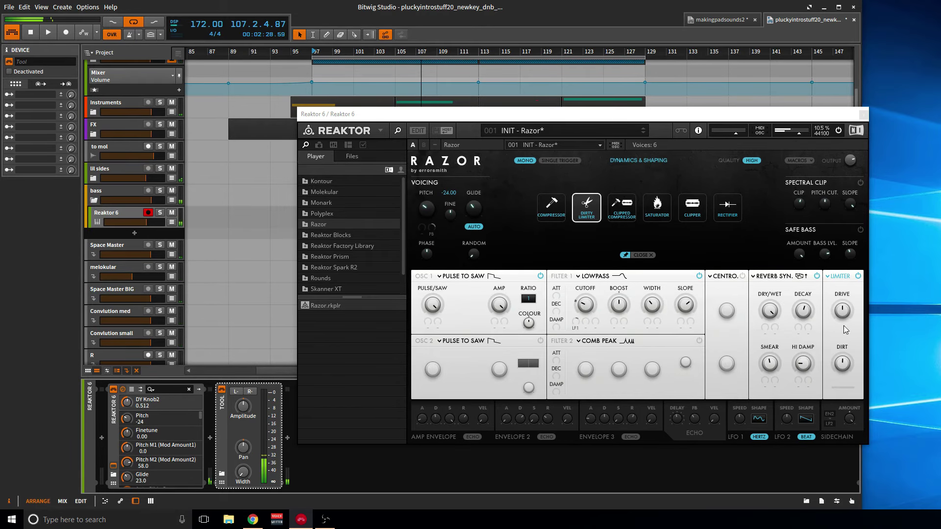
{"action": "key", "text": "space"}
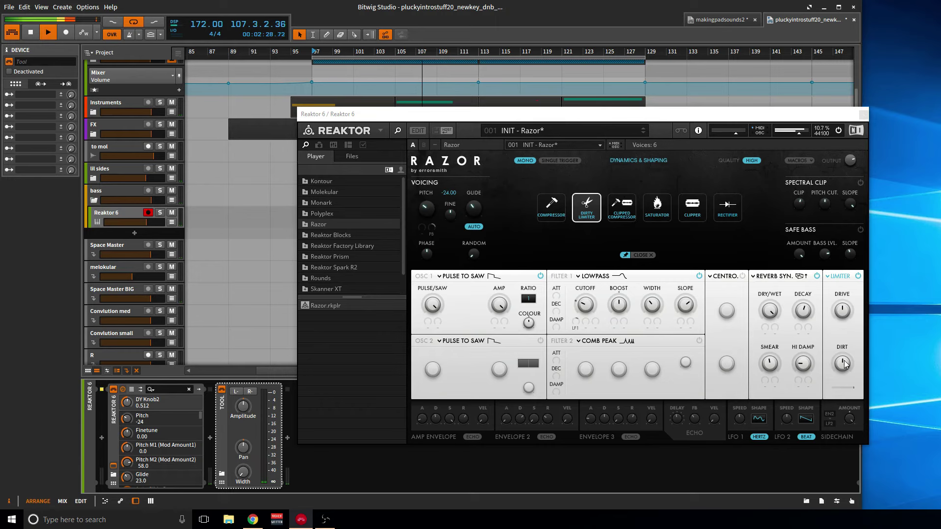
{"action": "left_click_drag", "start_coordinate": [840, 321], "coordinate": [846, 295]}
{"action": "mouse_move", "coordinate": [843, 362]}
{"action": "left_mouse_down"}
{"action": "mouse_move", "coordinate": [841, 322]}
{"action": "mouse_move", "coordinate": [842, 368]}
{"action": "left_mouse_up"}
{"action": "key", "text": "space"}
{"action": "left_click", "coordinate": [864, 114]}
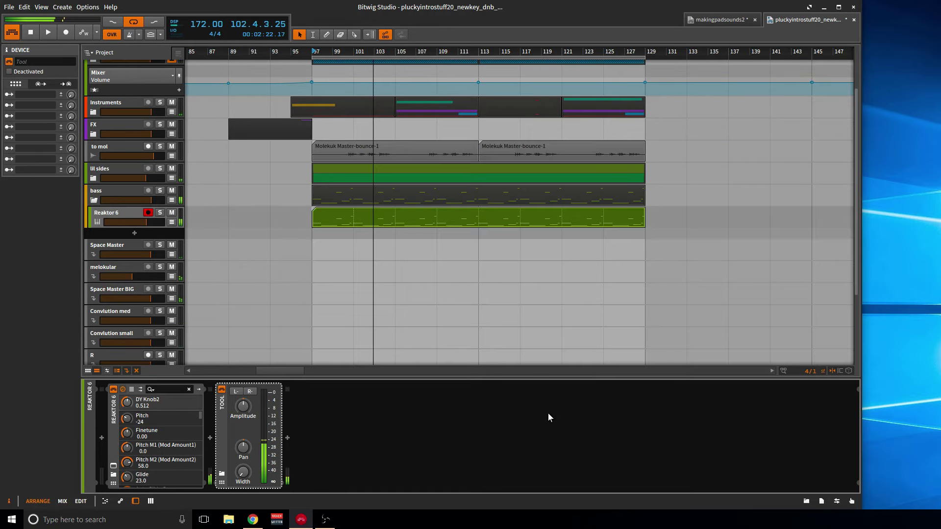
Insert a Reaktor 6 FX plug-in after Tool and load the Waveshaper from the Reaktor Effects folder.
{"action": "left_click", "coordinate": [289, 438]}
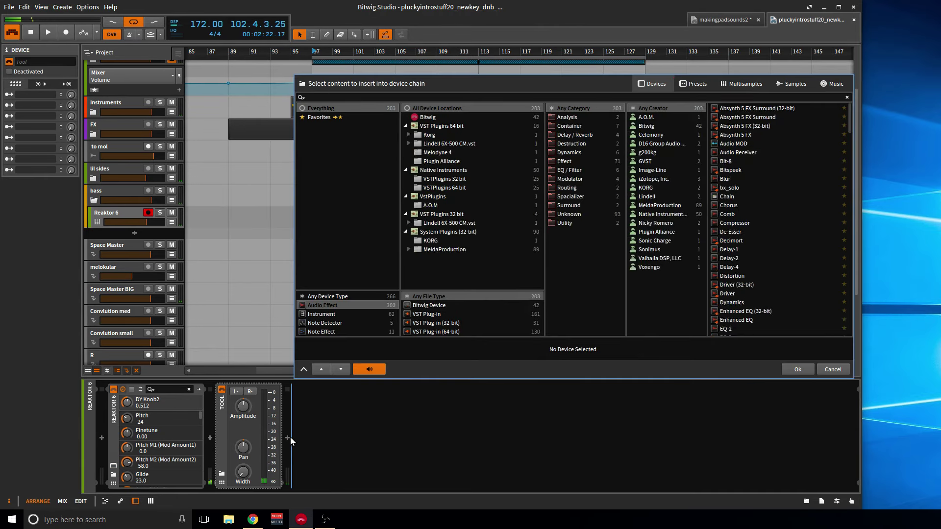
{"action": "double_click", "coordinate": [747, 116]}
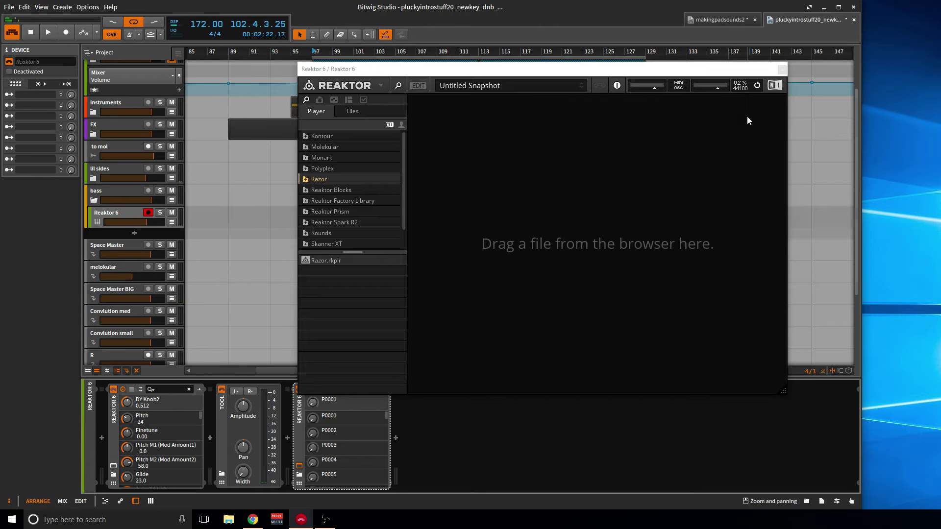
{"action": "left_click", "coordinate": [353, 111]}
{"action": "left_click", "coordinate": [334, 173]}
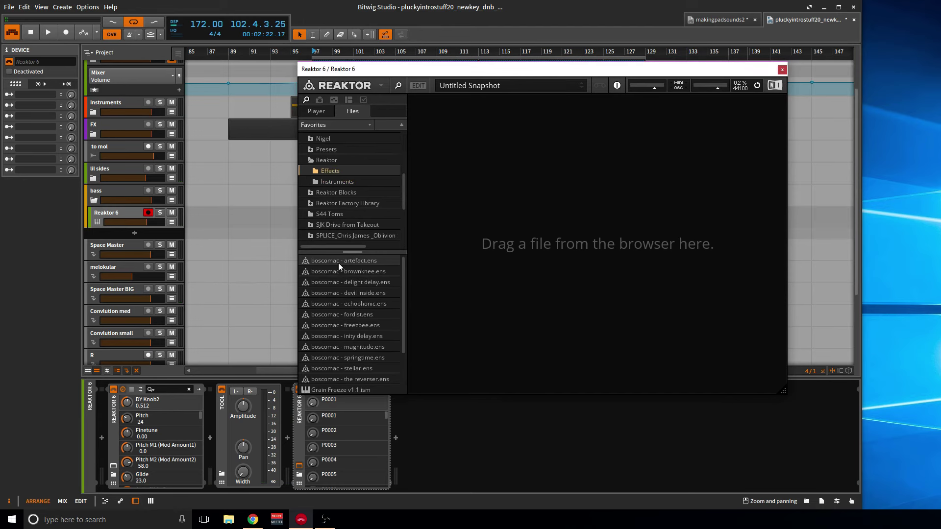
{"action": "double_click", "coordinate": [342, 388]}
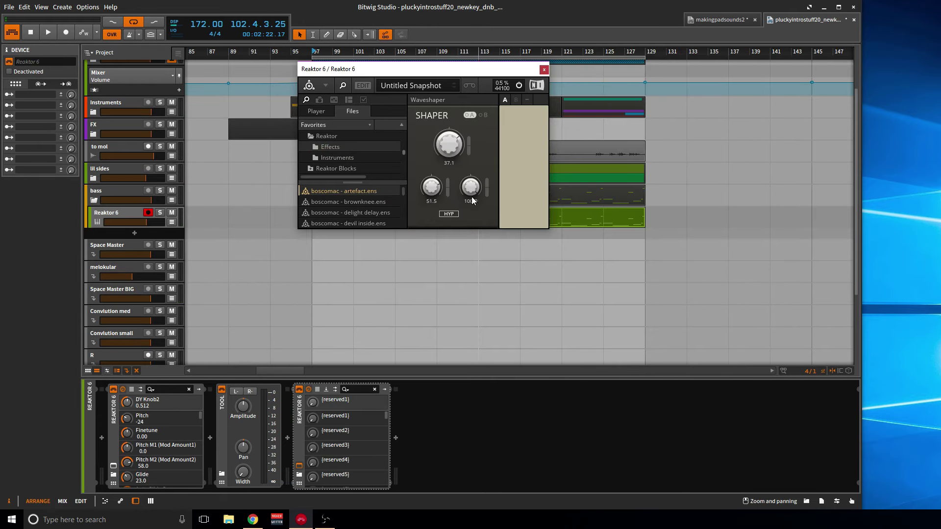
Set the Waveshaper's Shape to 0.65 during playback, close its window, and lower the Reaktor 6 track's volume.
{"action": "left_click_drag", "start_coordinate": [449, 144], "coordinate": [442, 189]}
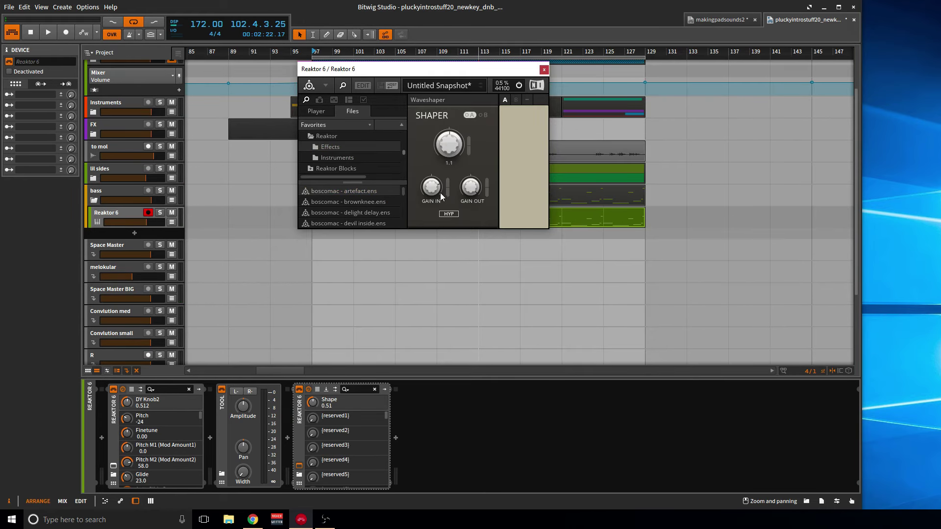
{"action": "key", "text": "space"}
{"action": "mouse_move", "coordinate": [459, 155]}
{"action": "left_mouse_down"}
{"action": "mouse_move", "coordinate": [457, 53]}
{"action": "mouse_move", "coordinate": [459, 142]}
{"action": "left_mouse_up"}
{"action": "left_click", "coordinate": [543, 70]}
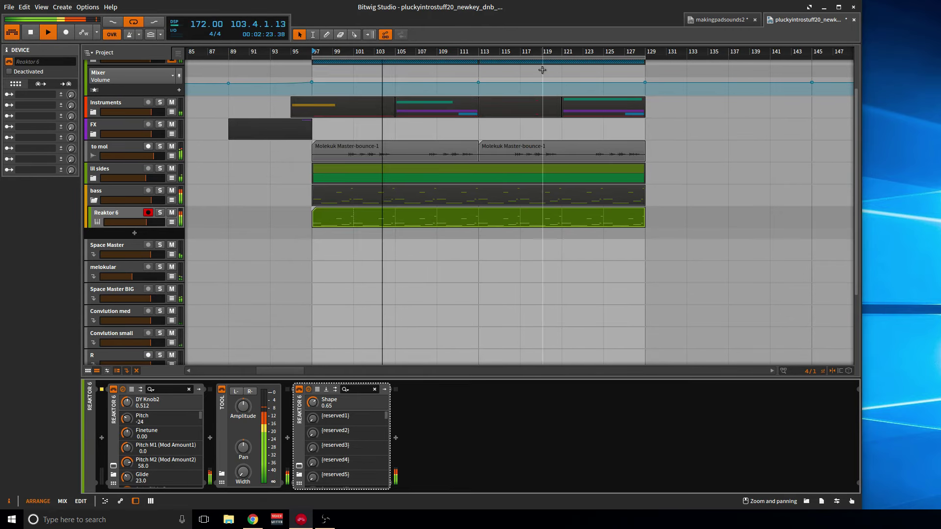
{"action": "left_click", "coordinate": [136, 217]}
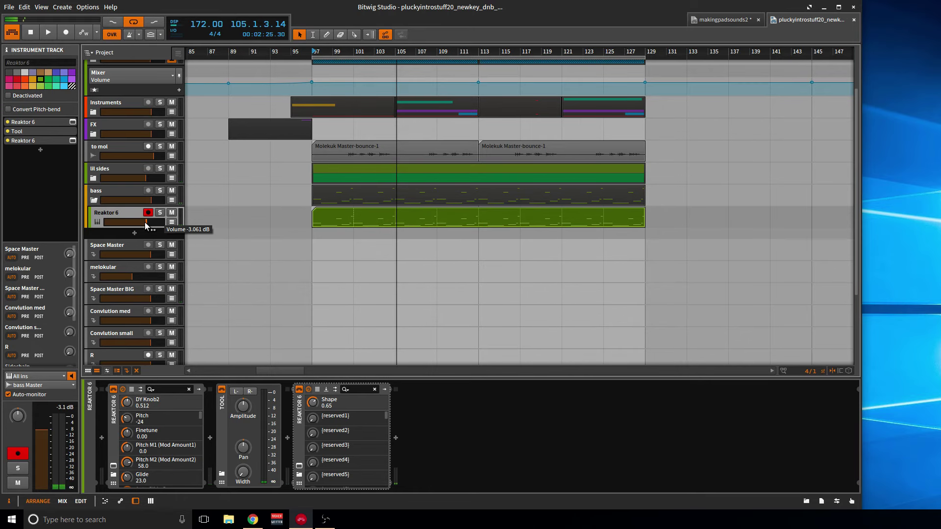
{"action": "left_click_drag", "start_coordinate": [145, 223], "coordinate": [140, 223]}
Add an EQ-5 after the Waveshaper and make band 1 a low cut at 30 Hz.
{"action": "left_click", "coordinate": [396, 438]}
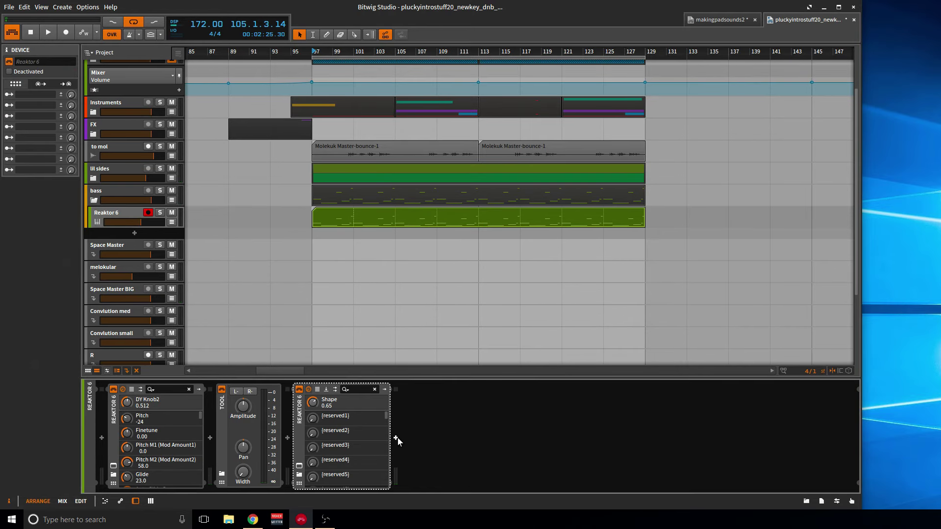
{"action": "type", "text": "eq"}
{"action": "left_click", "coordinate": [730, 133]}
{"action": "double_click", "coordinate": [730, 134]}
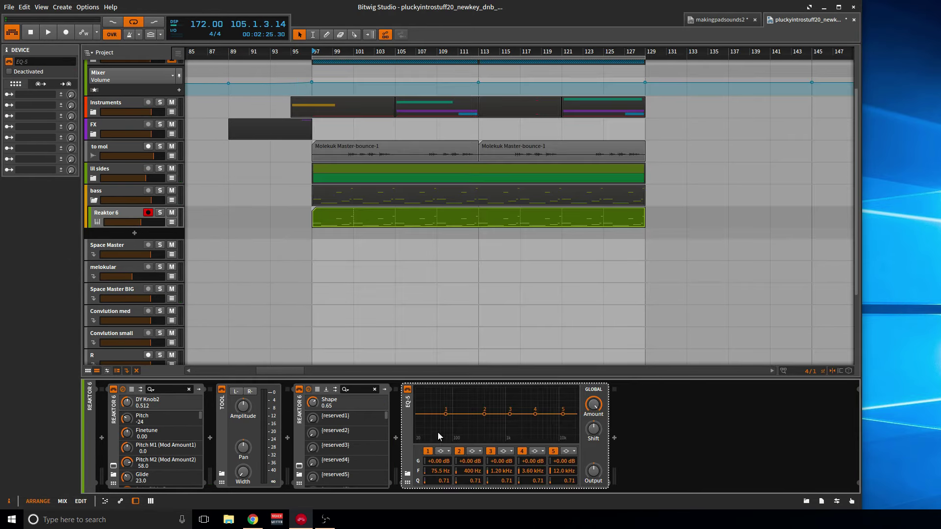
{"action": "left_click", "coordinate": [447, 452]}
{"action": "left_click", "coordinate": [446, 397]}
{"action": "left_click_drag", "start_coordinate": [440, 471], "coordinate": [440, 478]}
Play the arrangement and lower the bass group's volume to about -1.2 dB.
{"action": "key", "text": "space"}
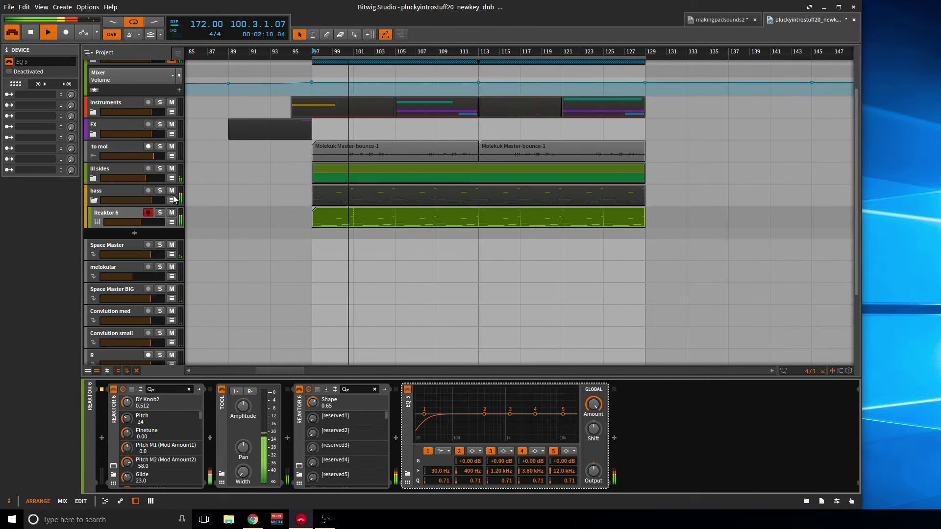
{"action": "scroll", "coordinate": [259, 192], "scroll_direction": "up", "scroll_amount": 1}
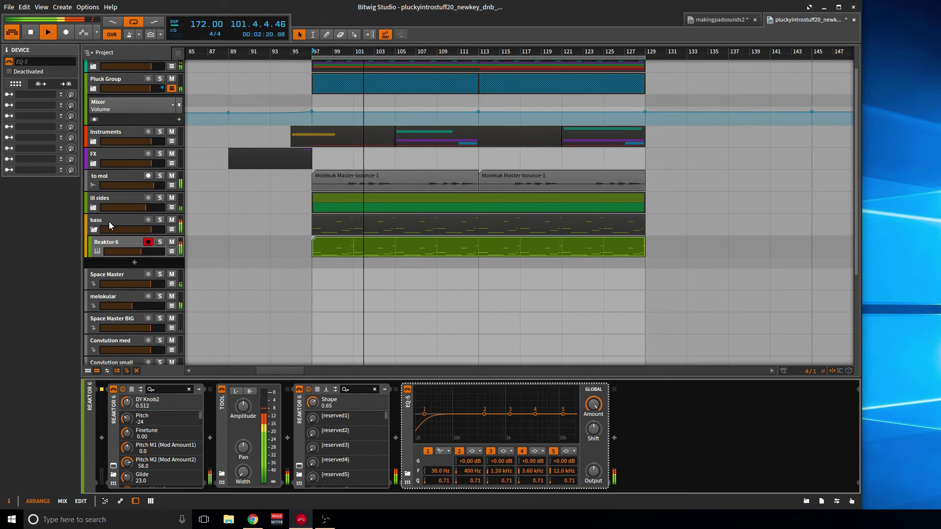
{"action": "left_click_drag", "start_coordinate": [151, 230], "coordinate": [150, 230]}
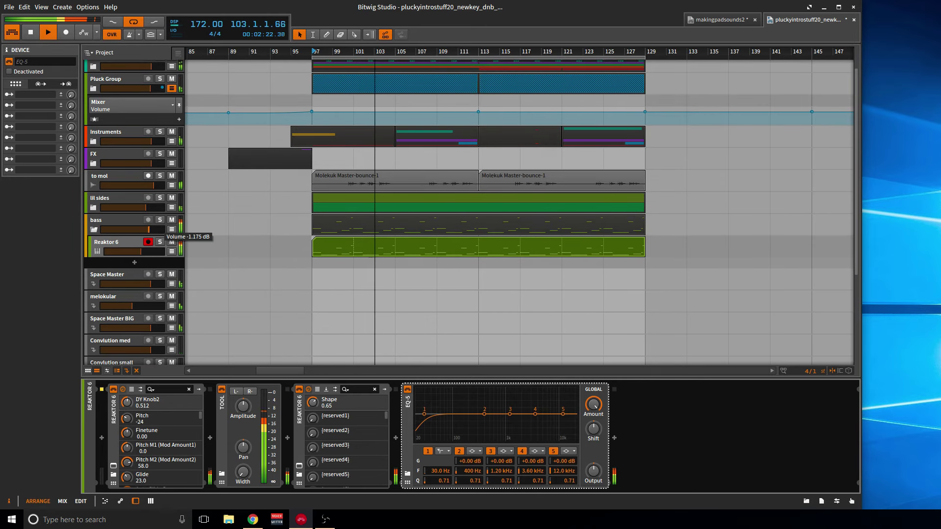
{"action": "left_click", "coordinate": [131, 220]}
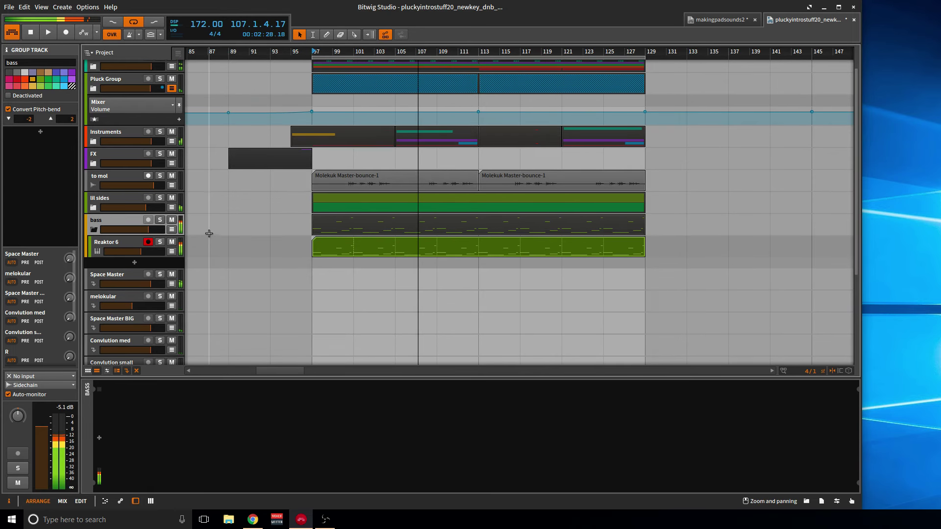
{"action": "right_click", "coordinate": [143, 263]}
{"action": "key", "text": "Escape"}
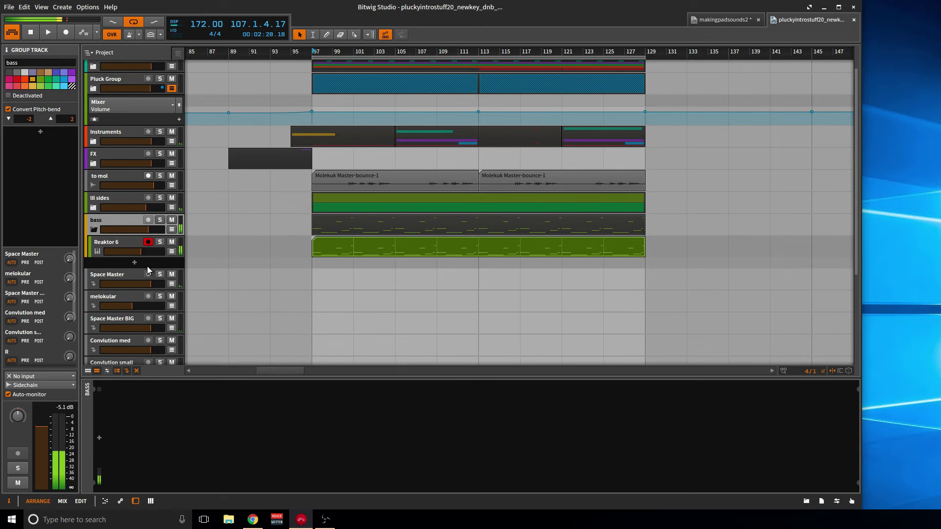
{"action": "left_click", "coordinate": [126, 265]}
{"action": "right_click", "coordinate": [125, 264]}
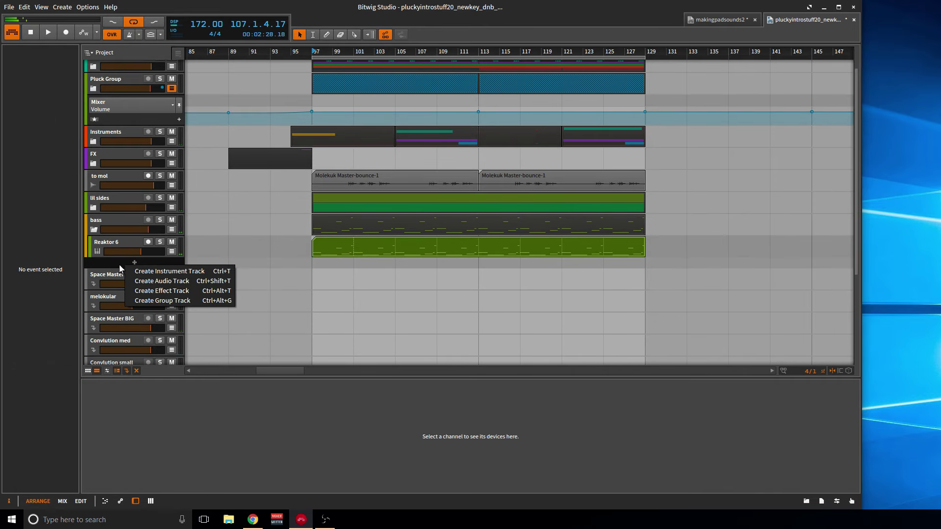
{"action": "right_click", "coordinate": [119, 265]}
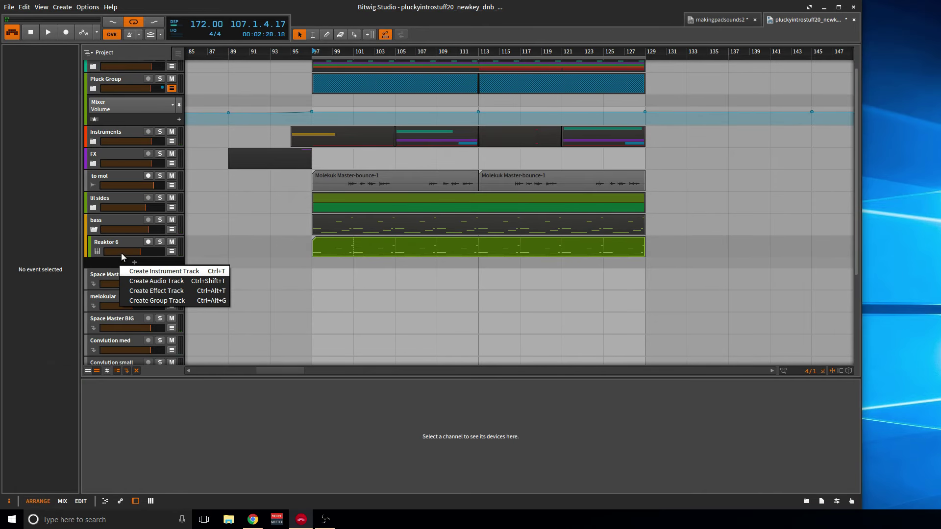
{"action": "left_click", "coordinate": [120, 242]}
{"action": "left_click", "coordinate": [120, 242]}
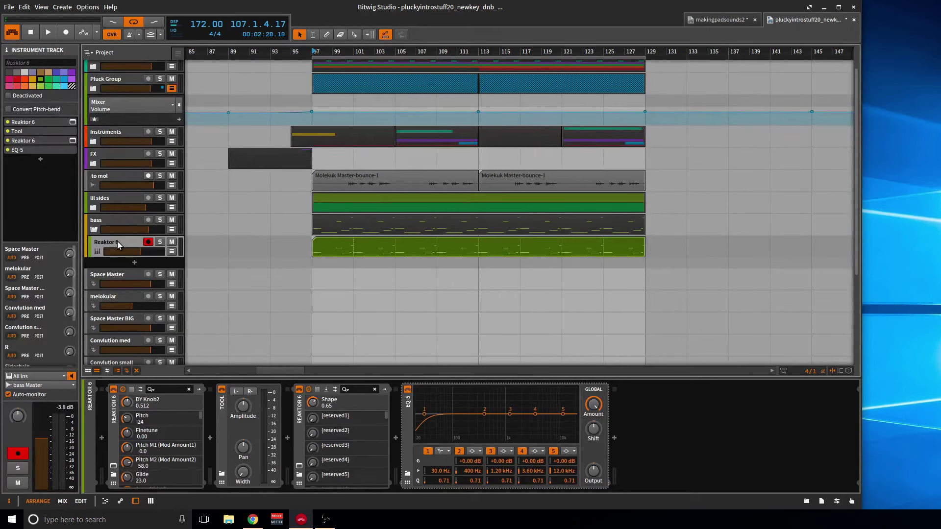
Insert Reaktor 6 FX on the bass group's device chain and load the boscomac - magnitude.ens effect into it.
{"action": "left_click", "coordinate": [116, 219]}
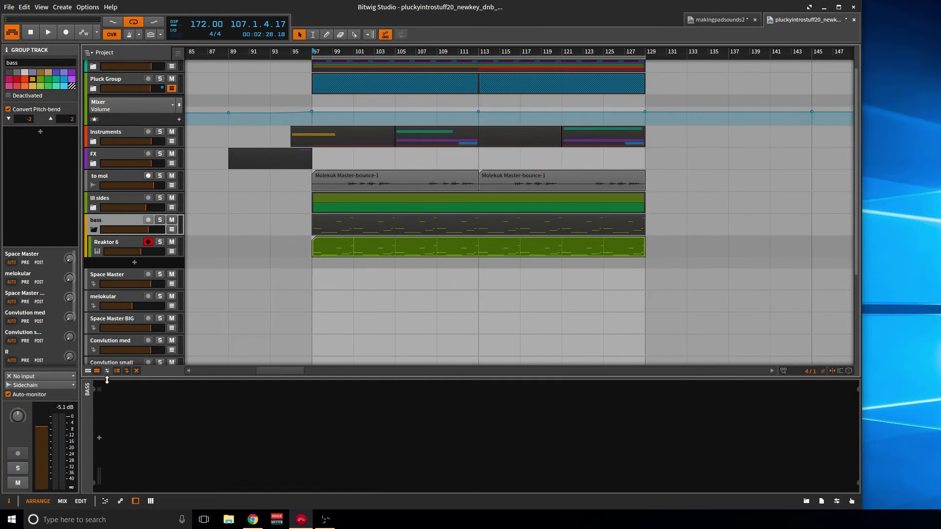
{"action": "left_click", "coordinate": [103, 434]}
{"action": "left_click", "coordinate": [99, 437]}
{"action": "type", "text": "reak"}
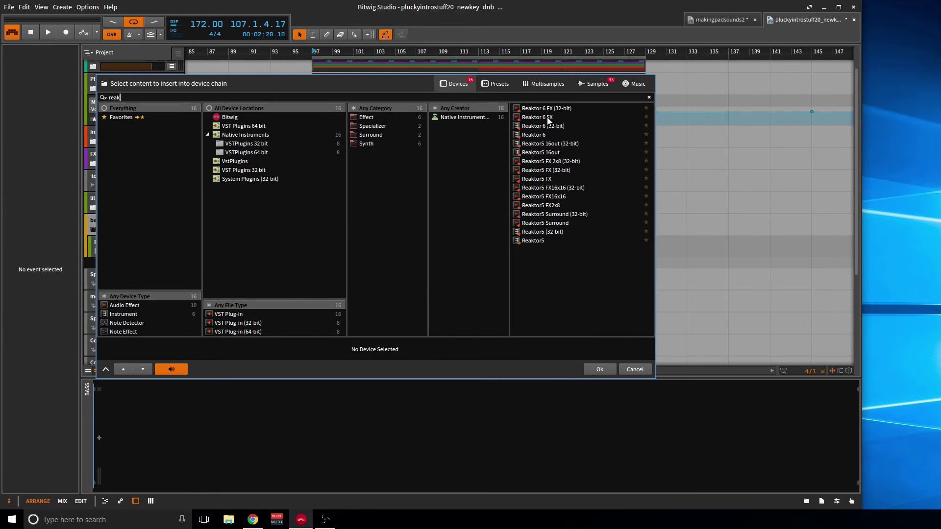
{"action": "double_click", "coordinate": [547, 117]}
{"action": "left_click", "coordinate": [351, 111]}
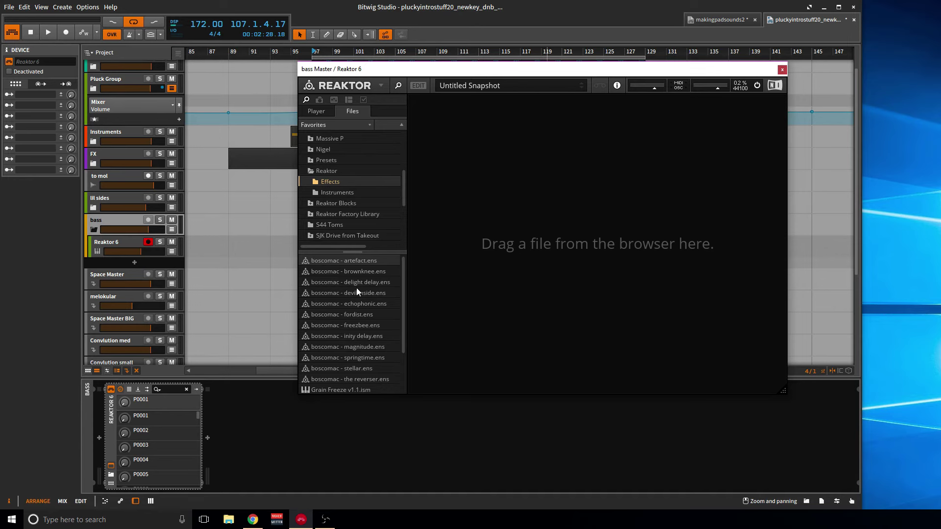
{"action": "left_click_drag", "start_coordinate": [355, 349], "coordinate": [416, 315]}
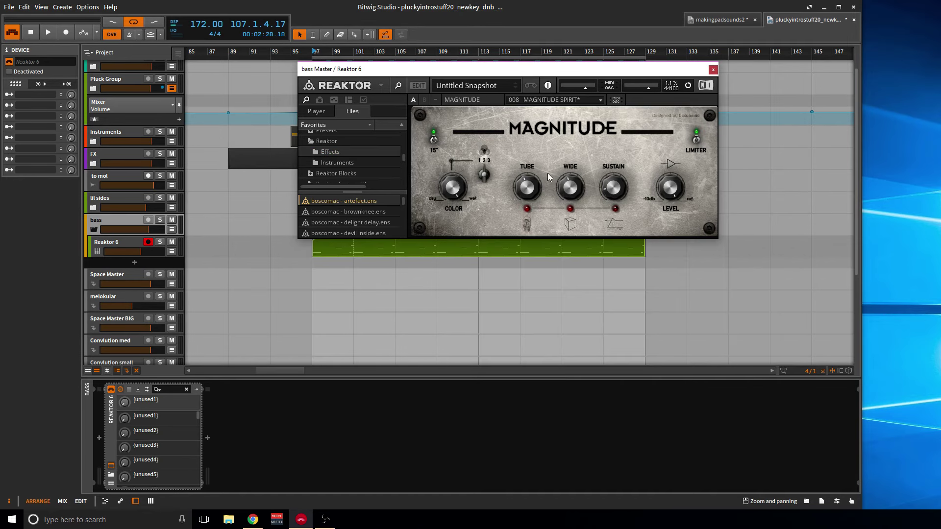
Switch off Magnitude's Limiter, Tube, Wide and Sustain, set Color to 1.00, and move the plug-in window lower.
{"action": "left_click", "coordinate": [693, 140]}
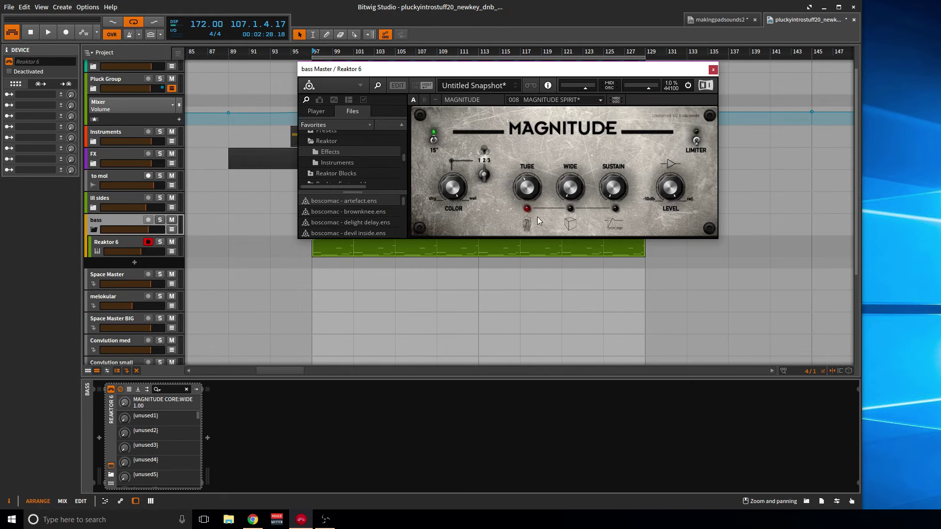
{"action": "left_click", "coordinate": [454, 208]}
{"action": "left_click_drag", "start_coordinate": [357, 69], "coordinate": [382, 138]}
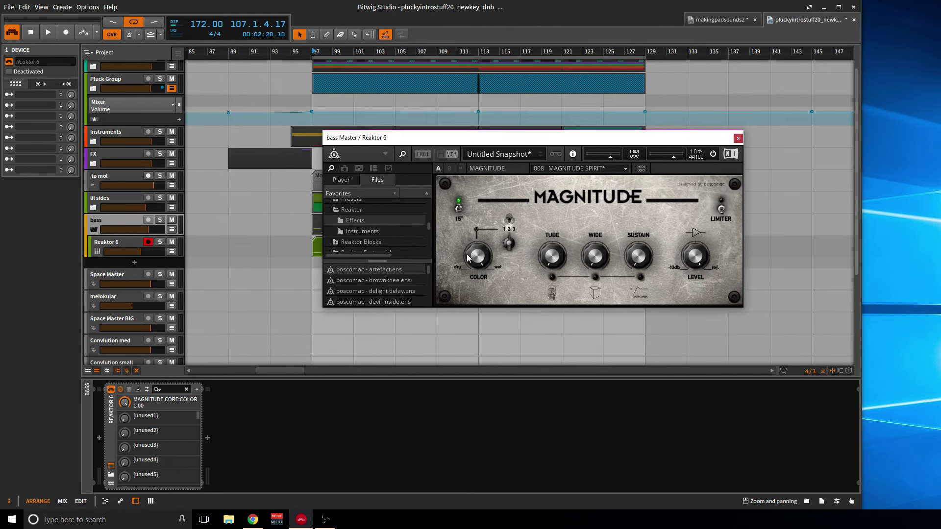
Switch on Magnitude's Tube and set it to about 1.53, compare Color at 0.00 and 1.00 during playback, and close the plug-in.
{"action": "left_click", "coordinate": [551, 265]}
{"action": "key", "text": "space"}
{"action": "mouse_move", "coordinate": [557, 266]}
{"action": "left_mouse_down"}
{"action": "mouse_move", "coordinate": [554, 239]}
{"action": "mouse_move", "coordinate": [549, 253]}
{"action": "left_mouse_up"}
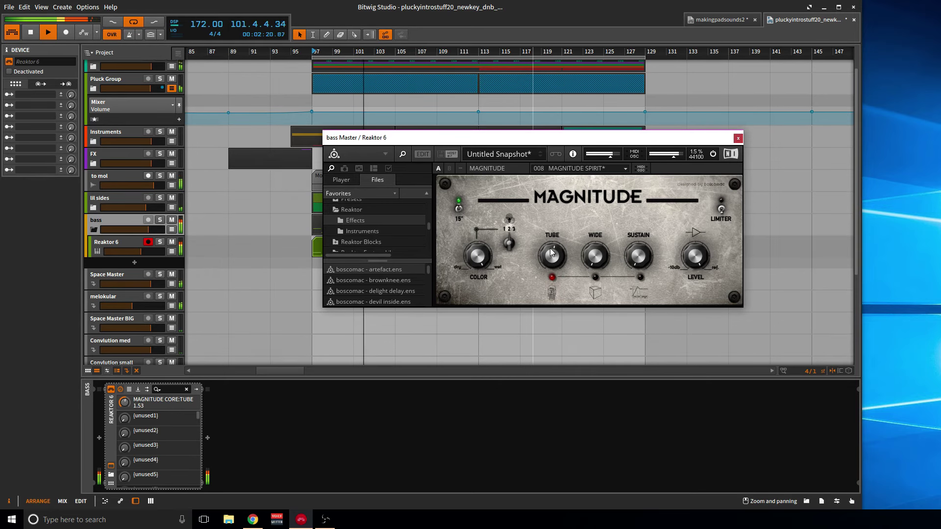
{"action": "left_click", "coordinate": [478, 255]}
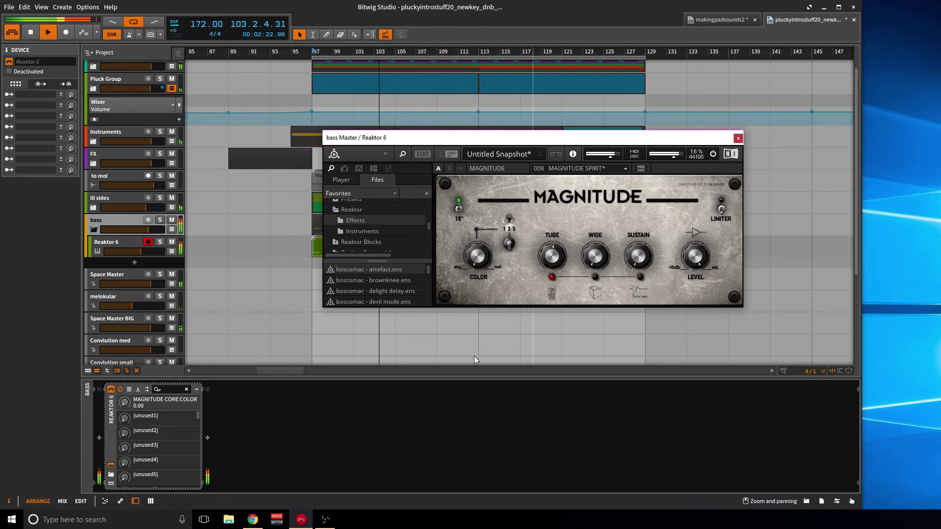
{"action": "left_click", "coordinate": [462, 215]}
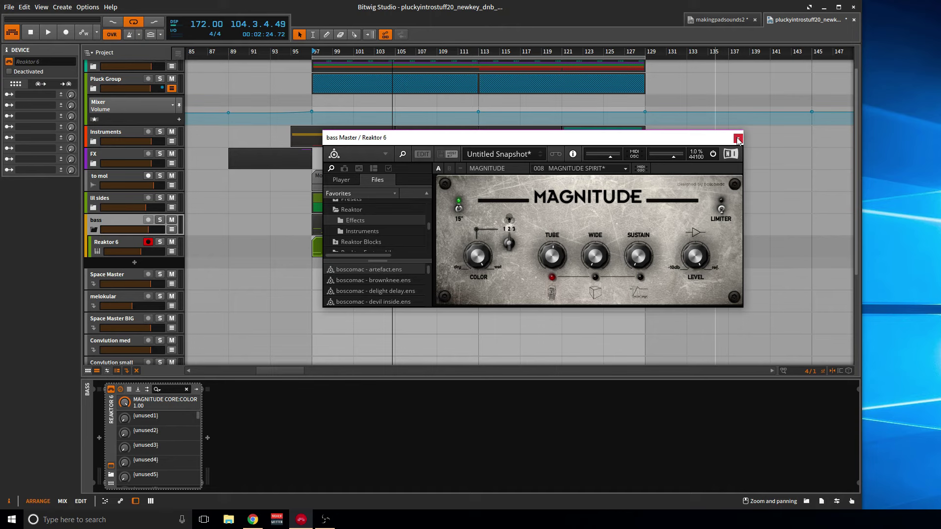
{"action": "left_click", "coordinate": [738, 139]}
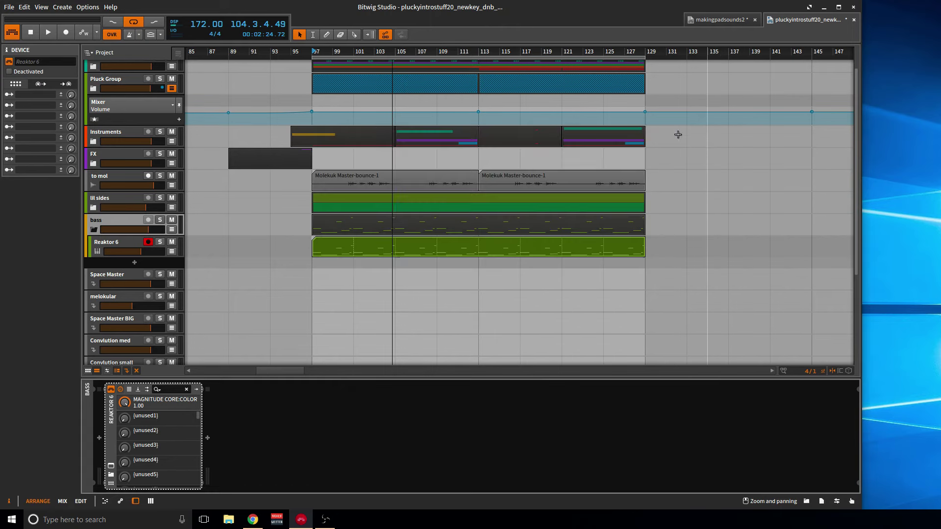
Duplicate the Reaktor 6 track in the bass group and solo the copy for a short listen.
{"action": "left_click", "coordinate": [134, 242]}
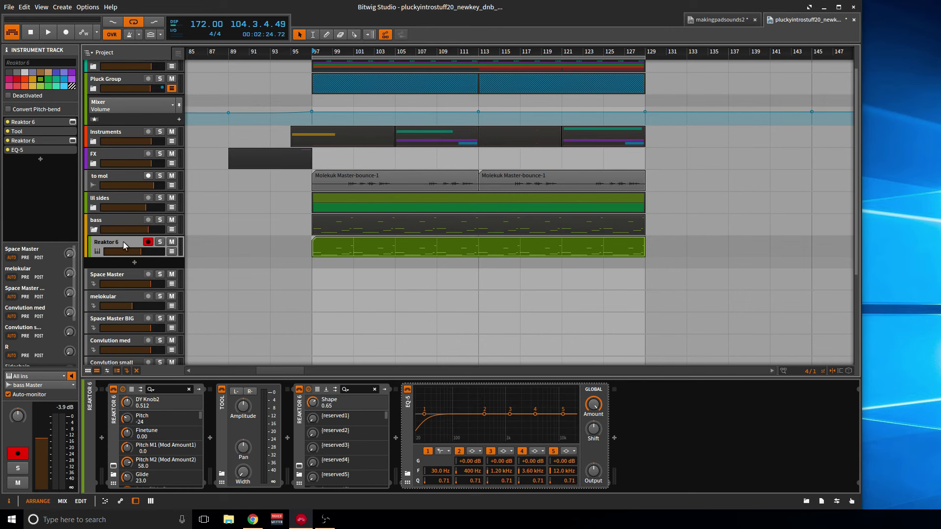
{"action": "key", "text": "ctrl+d"}
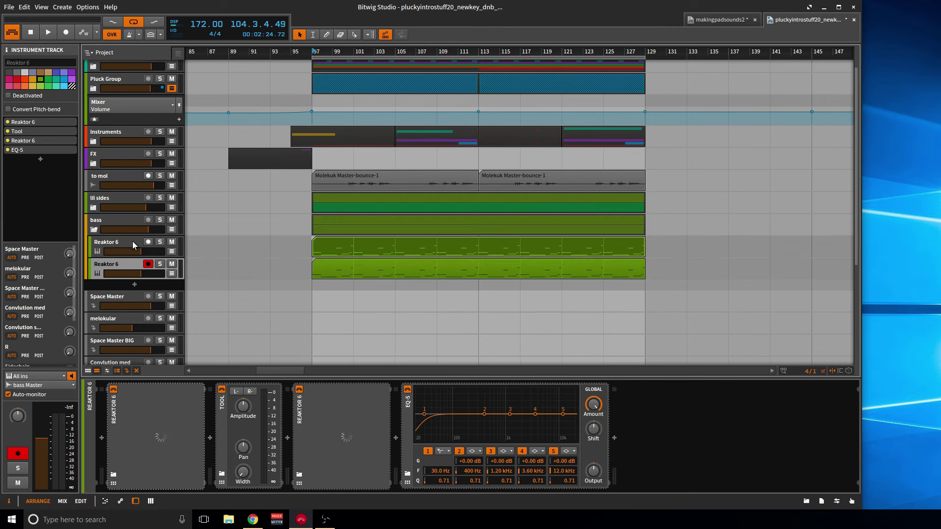
{"action": "left_click", "coordinate": [159, 265]}
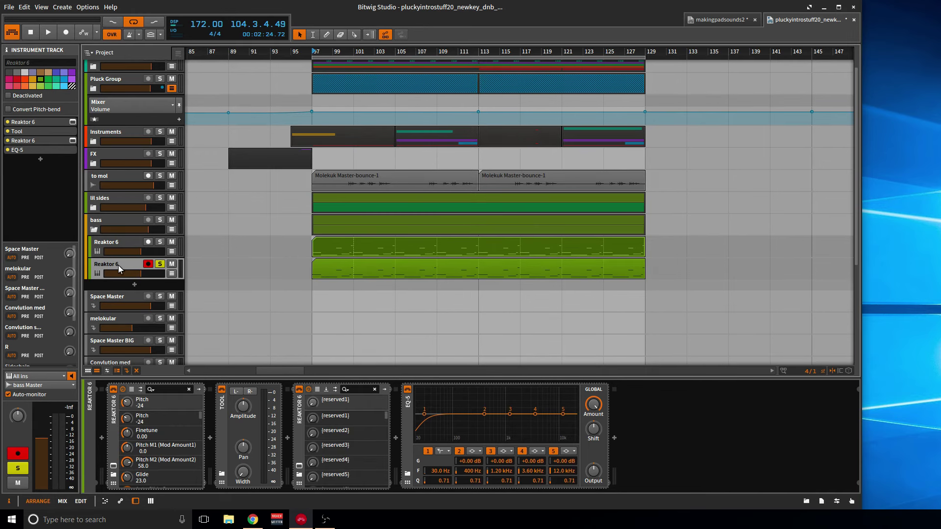
{"action": "key", "text": "space"}
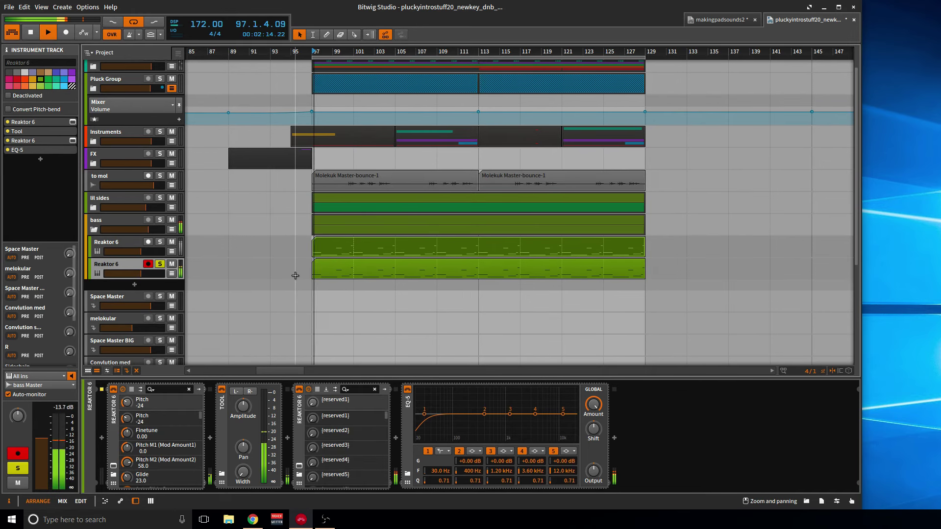
{"action": "key", "text": "space"}
Remove the Tool and the Waveshaper Reaktor 6 effect from the duplicated track's device chain.
{"action": "left_click", "coordinate": [224, 422]}
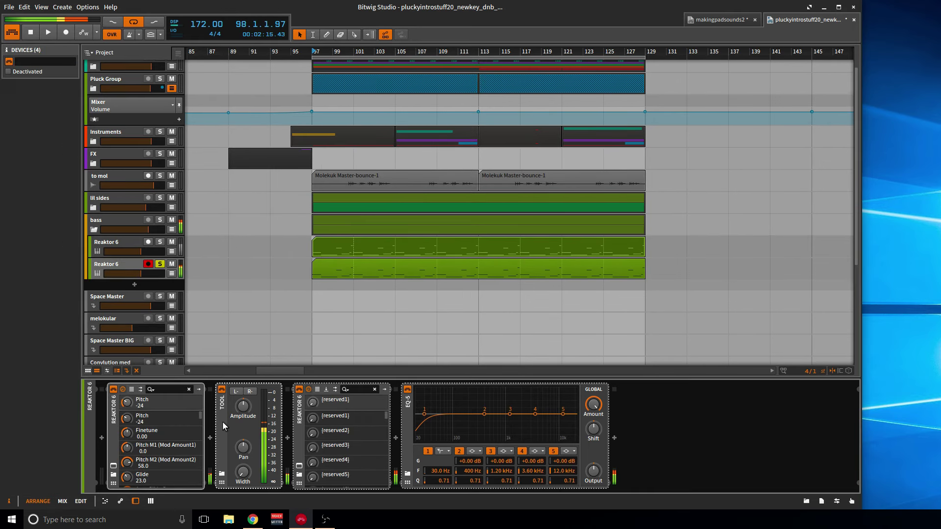
{"action": "left_click", "coordinate": [222, 422]}
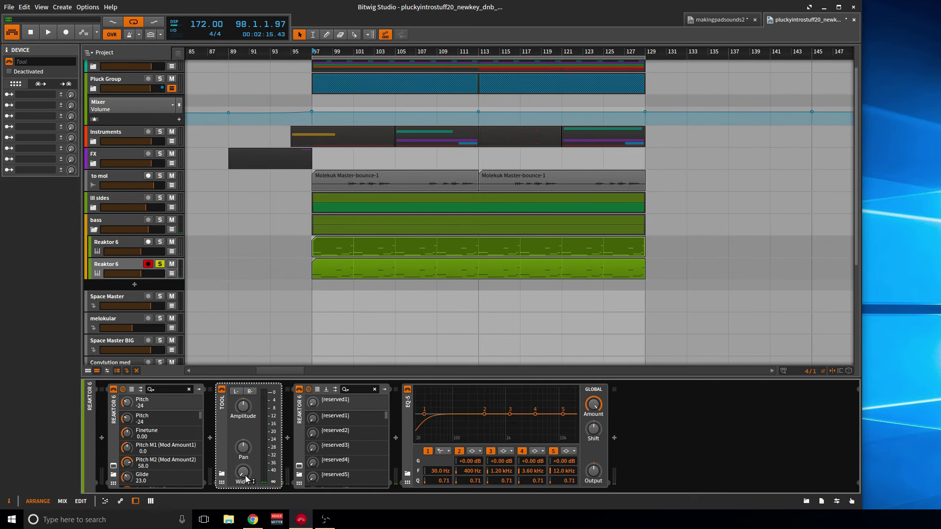
{"action": "key", "text": "Delete"}
{"action": "left_click", "coordinate": [221, 466]}
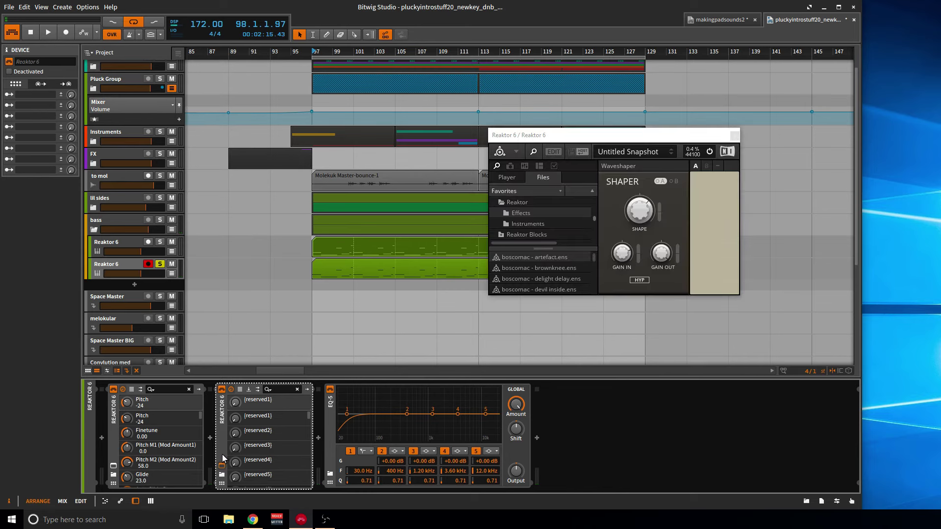
{"action": "key", "text": "Delete"}
Set the duplicate's EQ-5 low cut to about 292 Hz with a Q of about 0.58 while listening.
{"action": "left_click_drag", "start_coordinate": [259, 472], "coordinate": [259, 430]}
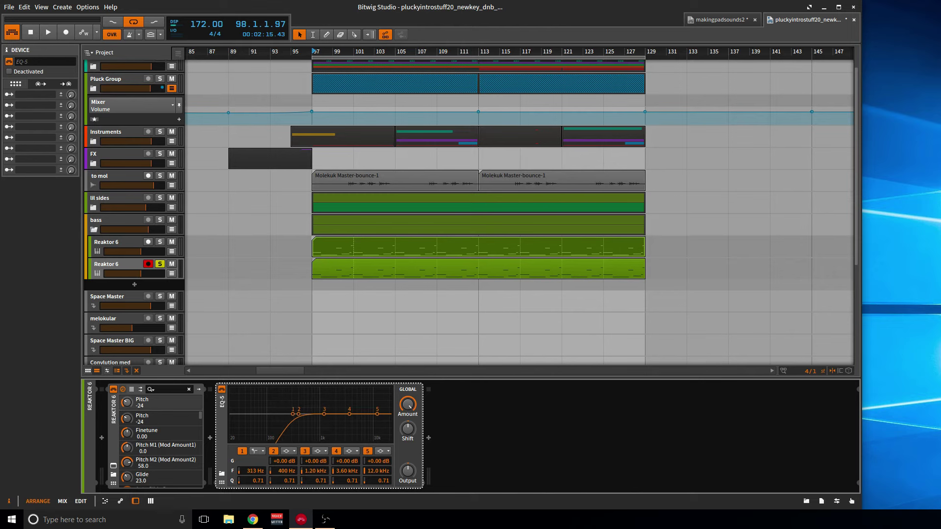
{"action": "key", "text": "space"}
{"action": "mouse_move", "coordinate": [247, 471]}
{"action": "left_mouse_down"}
{"action": "mouse_move", "coordinate": [254, 486]}
{"action": "mouse_move", "coordinate": [255, 474]}
{"action": "left_mouse_up"}
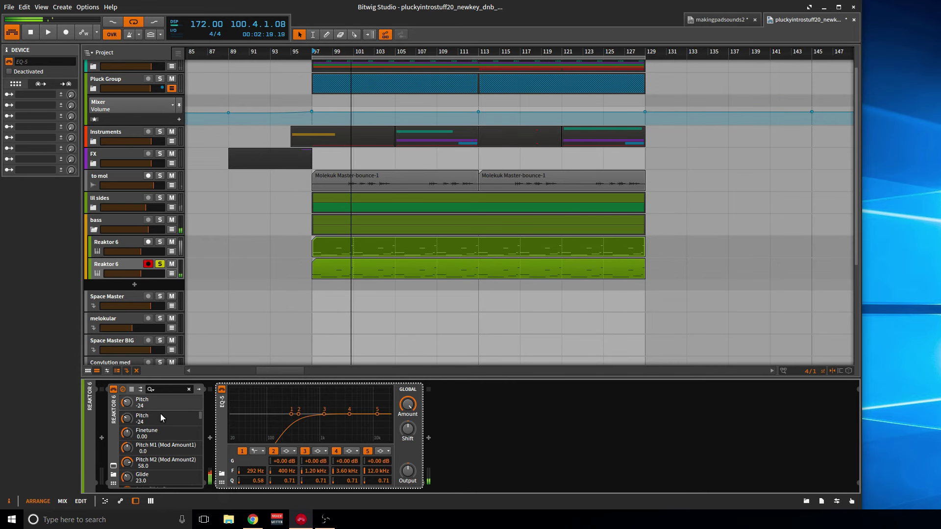
Switch the duplicate's Razor oscillator 1 to Formant, set its Formant and Select amounts to about midway, and start playback.
{"action": "left_click", "coordinate": [114, 466]}
{"action": "left_click", "coordinate": [421, 229]}
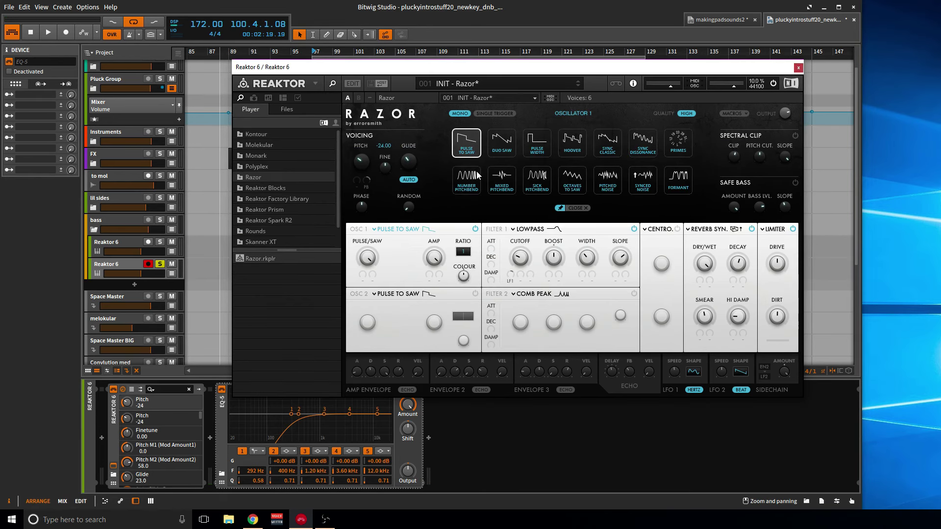
{"action": "left_click", "coordinate": [679, 178]}
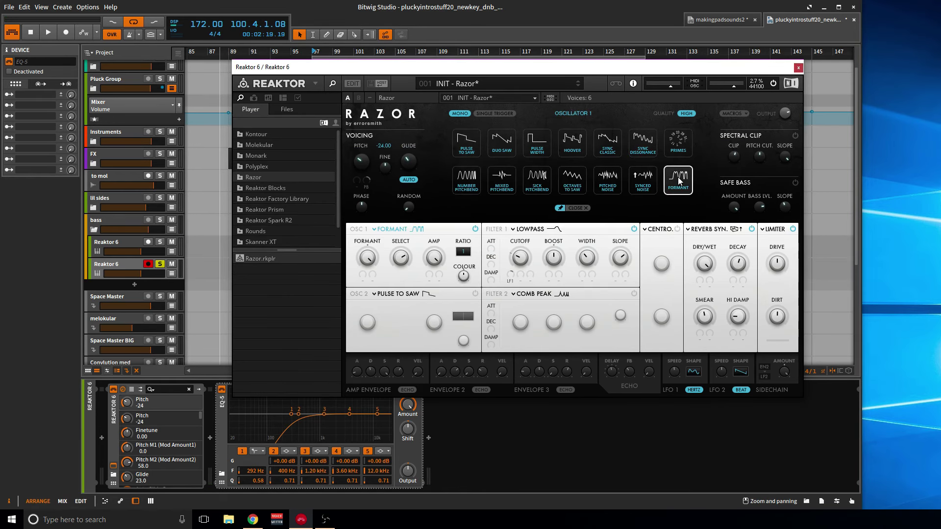
{"action": "left_click_drag", "start_coordinate": [368, 259], "coordinate": [400, 260]}
{"action": "key", "text": "space"}
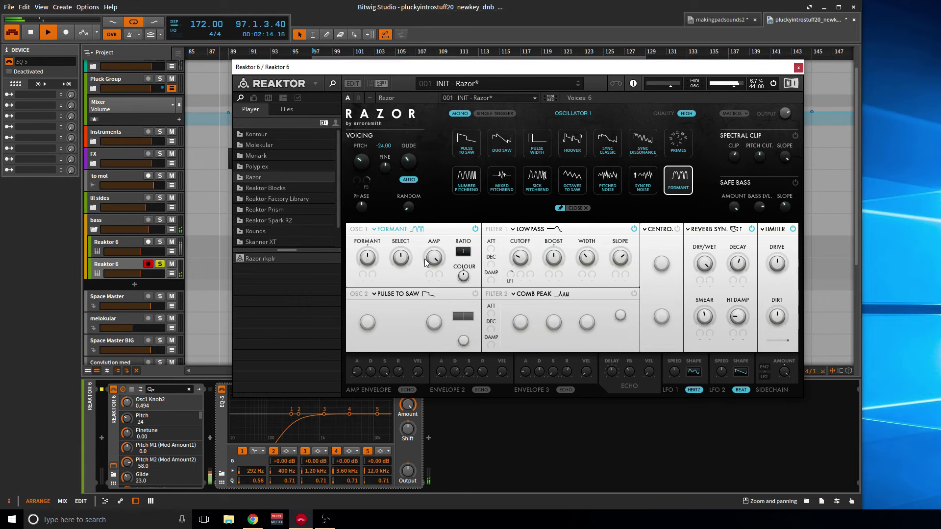
Fine-tune oscillator 1's Select and Formant during playback, set the Filter 1 cutoff to about 0.294, and close Razor.
{"action": "left_click_drag", "start_coordinate": [403, 255], "coordinate": [410, 232]}
{"action": "left_click_drag", "start_coordinate": [407, 231], "coordinate": [376, 250]}
{"action": "left_click_drag", "start_coordinate": [523, 261], "coordinate": [524, 260]}
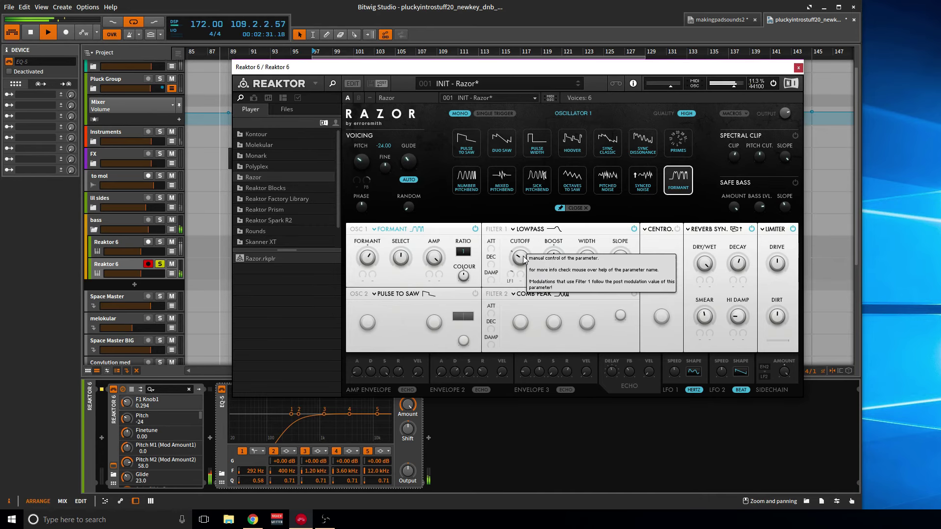
{"action": "left_click", "coordinate": [799, 68]}
Move the solo from the duplicated track to the bass group and raise the duplicate's volume slightly during playback.
{"action": "key", "text": "space"}
{"action": "left_click", "coordinate": [160, 264]}
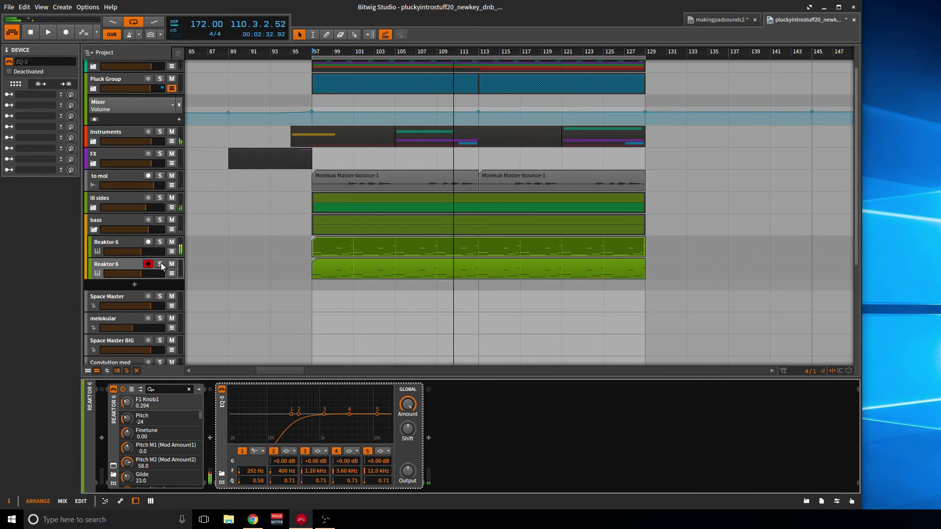
{"action": "left_click", "coordinate": [160, 220]}
{"action": "key", "text": "space"}
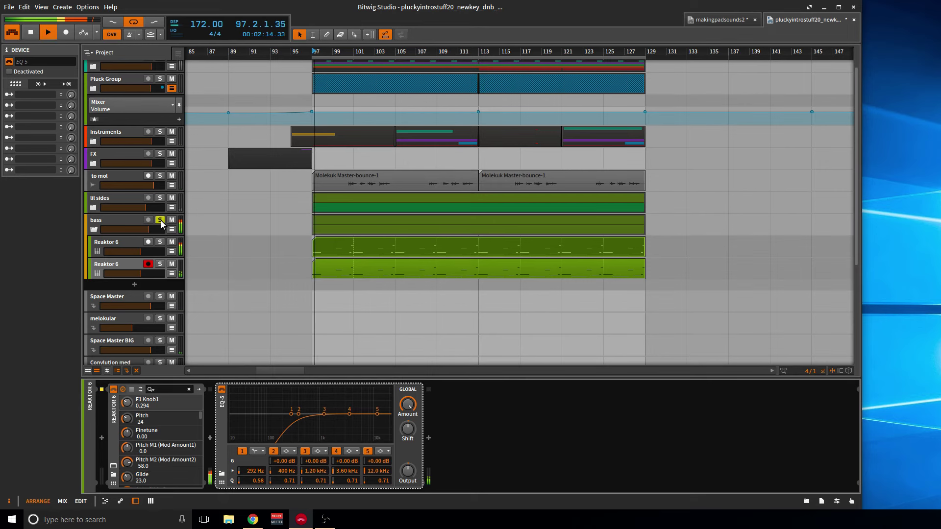
{"action": "left_click", "coordinate": [130, 263]}
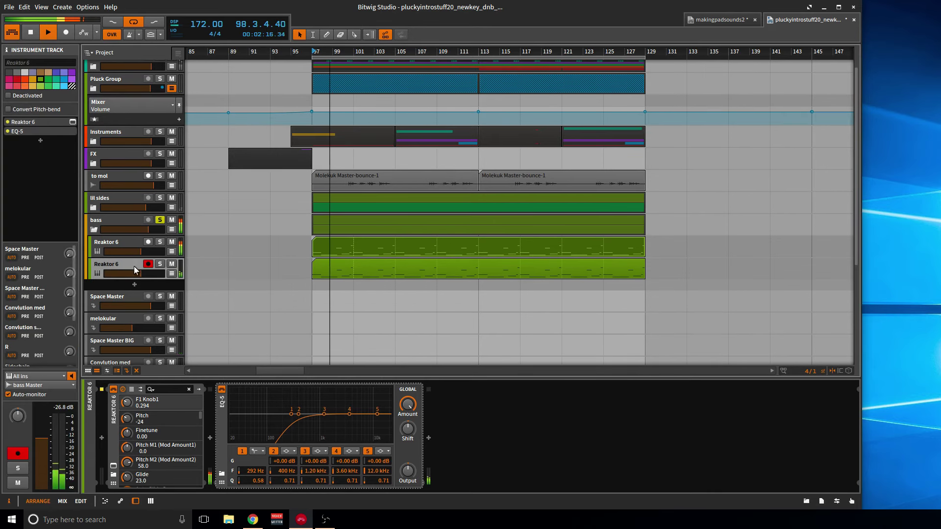
{"action": "left_click_drag", "start_coordinate": [141, 274], "coordinate": [147, 273]}
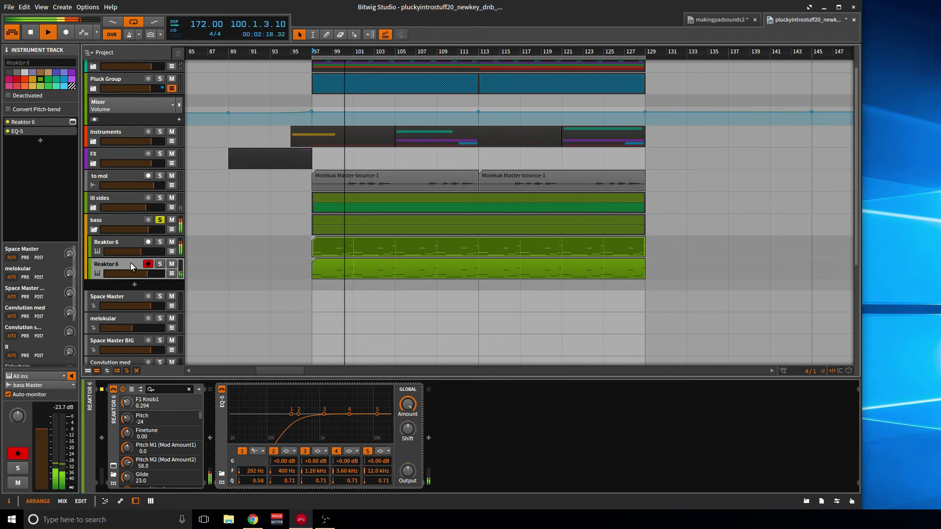
{"action": "key", "text": "ctrl+t"}
{"action": "key", "text": "e"}
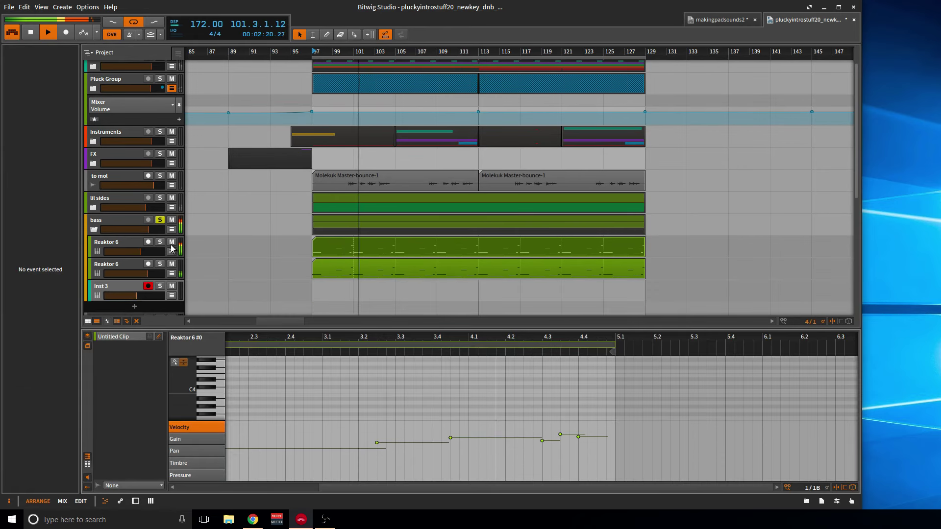
{"action": "key", "text": "e"}
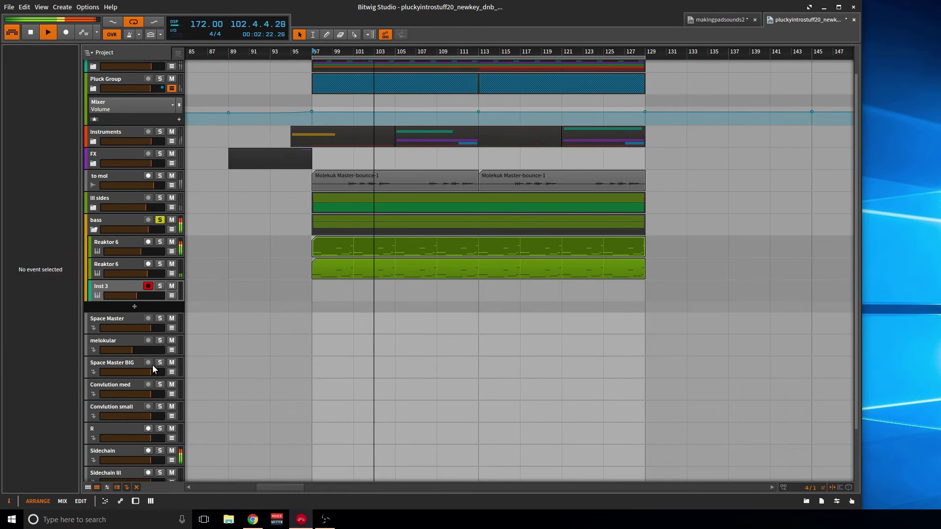
{"action": "left_click", "coordinate": [112, 286]}
{"action": "double_click", "coordinate": [111, 285]}
{"action": "type", "text": "stereo"}
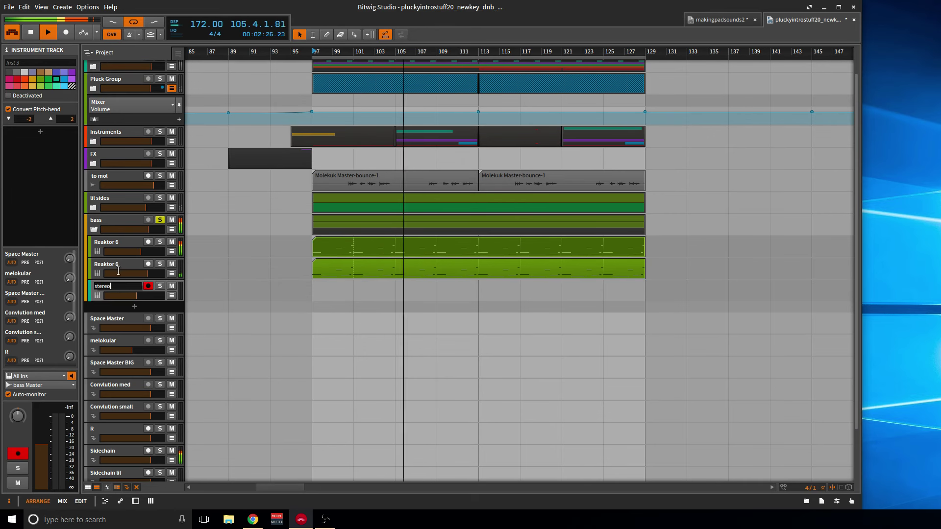
{"action": "key", "text": "Return"}
{"action": "key", "text": "Delete"}
Rename the duplicated Reaktor 6 track as stereo and the original one as bass.
{"action": "double_click", "coordinate": [119, 263]}
{"action": "type", "text": "stereo"}
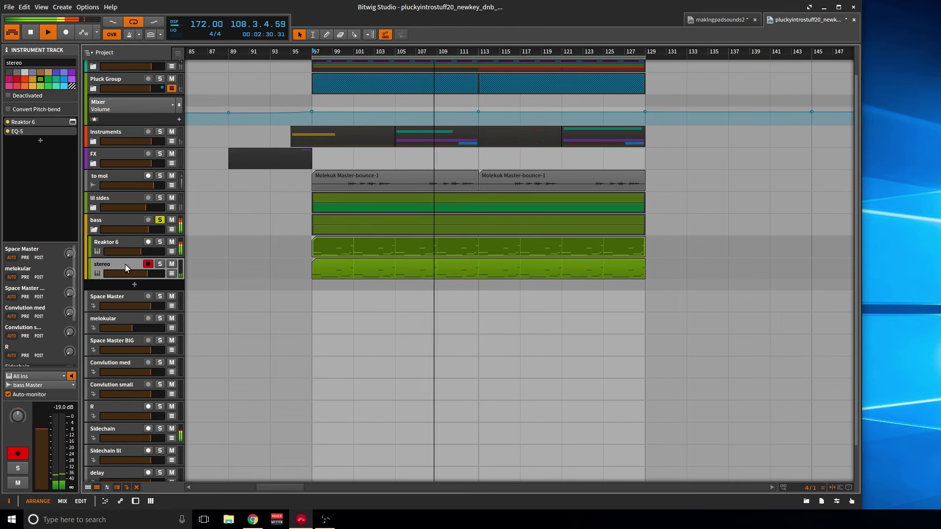
{"action": "left_click", "coordinate": [123, 243]}
{"action": "double_click", "coordinate": [122, 242]}
{"action": "type", "text": "bass"}
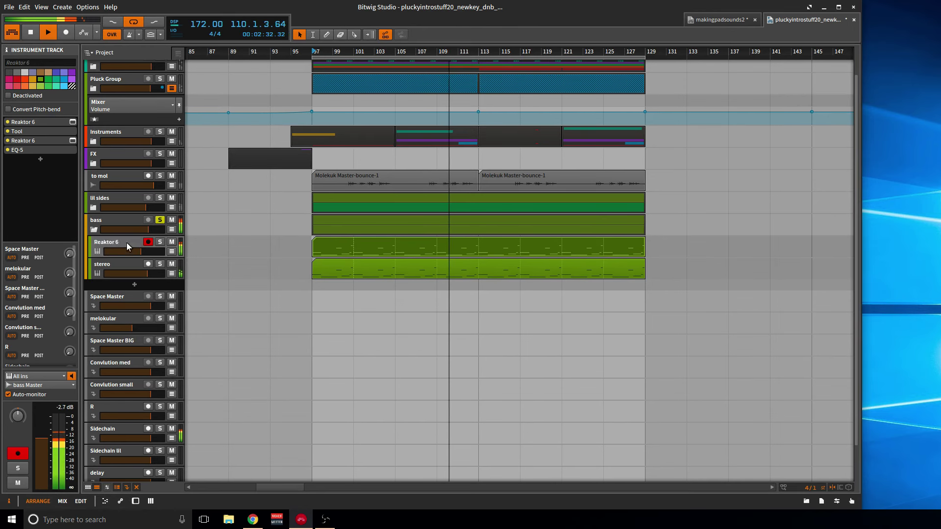
{"action": "key", "text": "Return"}
Unsolo the bass group, restart playback and lower the group's volume to about -6.7 dB.
{"action": "left_click", "coordinate": [159, 219]}
{"action": "key", "text": "space"}
{"action": "key", "text": "space"}
{"action": "left_click_drag", "start_coordinate": [147, 229], "coordinate": [141, 229]}
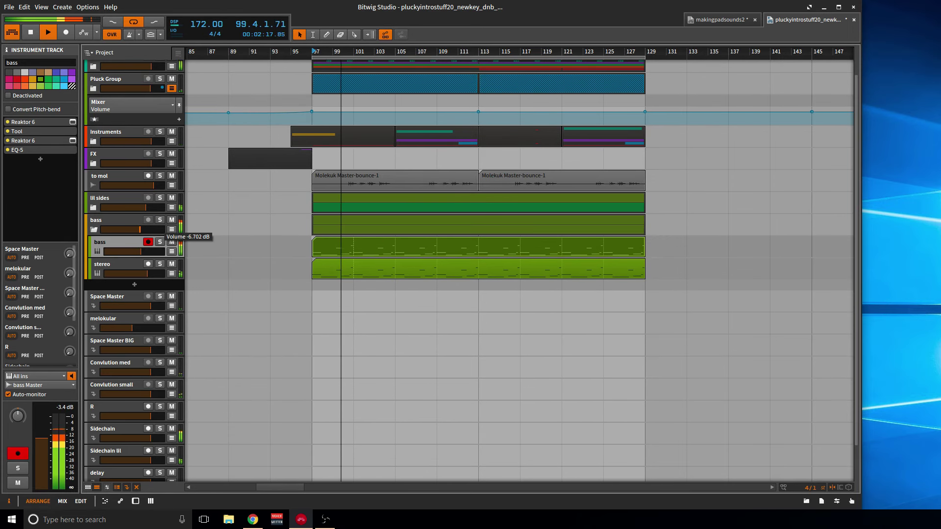
{"action": "left_click", "coordinate": [260, 228]}
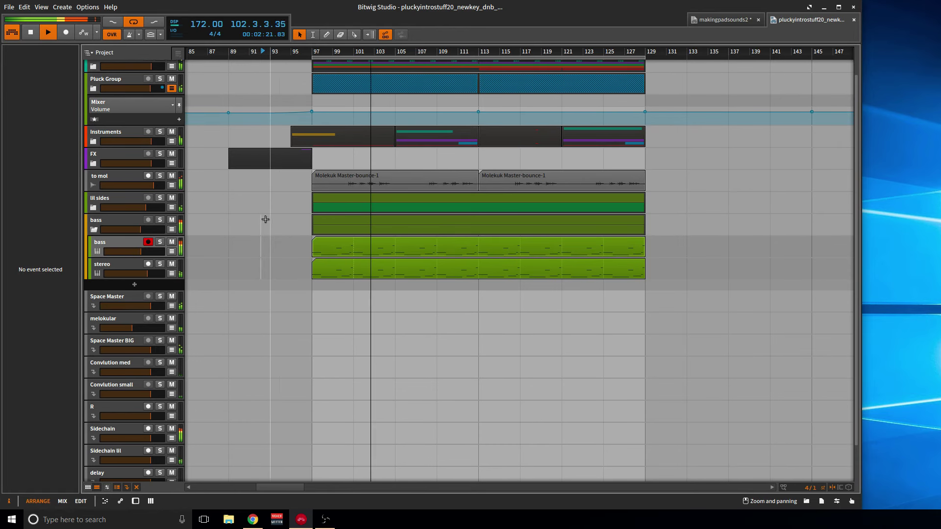
Raise the Razor Filter 1 cutoff on the stereo track to about 0.369, close the plug-in and stop playback.
{"action": "left_click", "coordinate": [122, 268]}
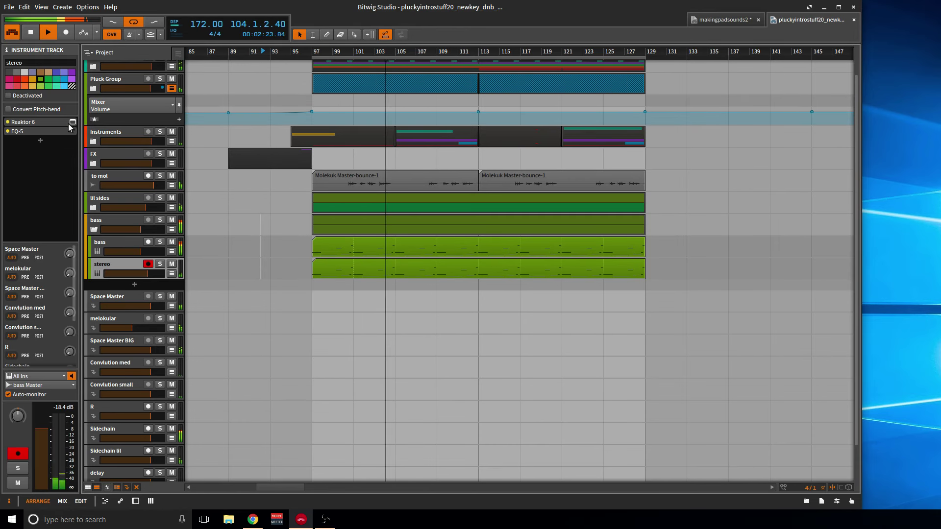
{"action": "left_click", "coordinate": [73, 122]}
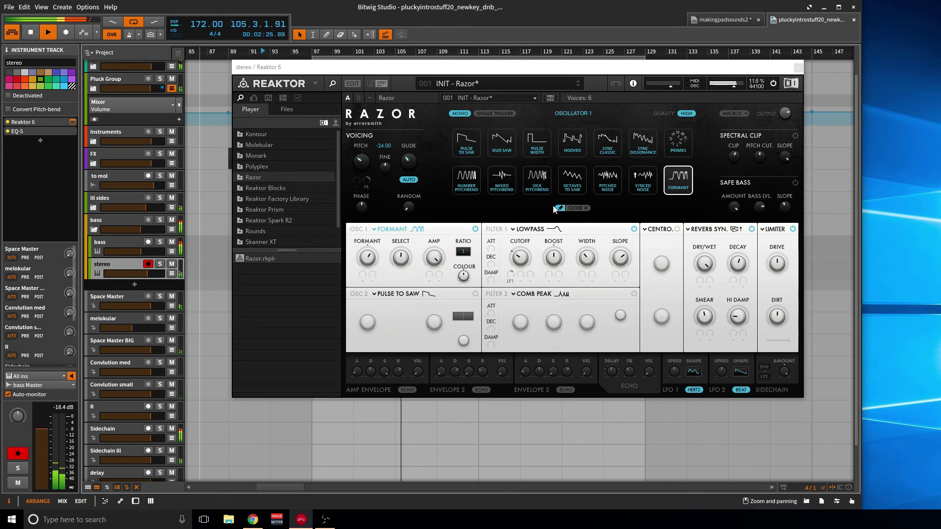
{"action": "left_click", "coordinate": [522, 259]}
{"action": "left_click_drag", "start_coordinate": [522, 260], "coordinate": [529, 254]}
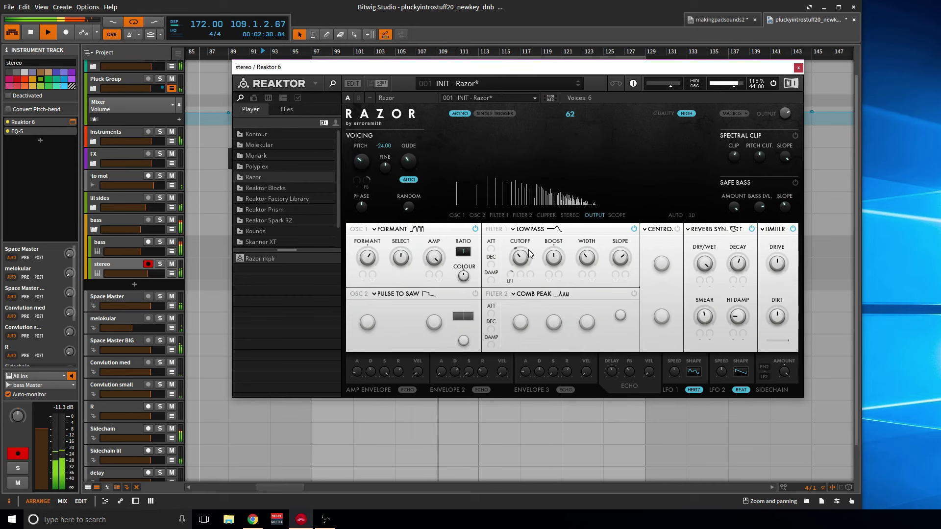
{"action": "left_click", "coordinate": [799, 69]}
{"action": "key", "text": "space"}
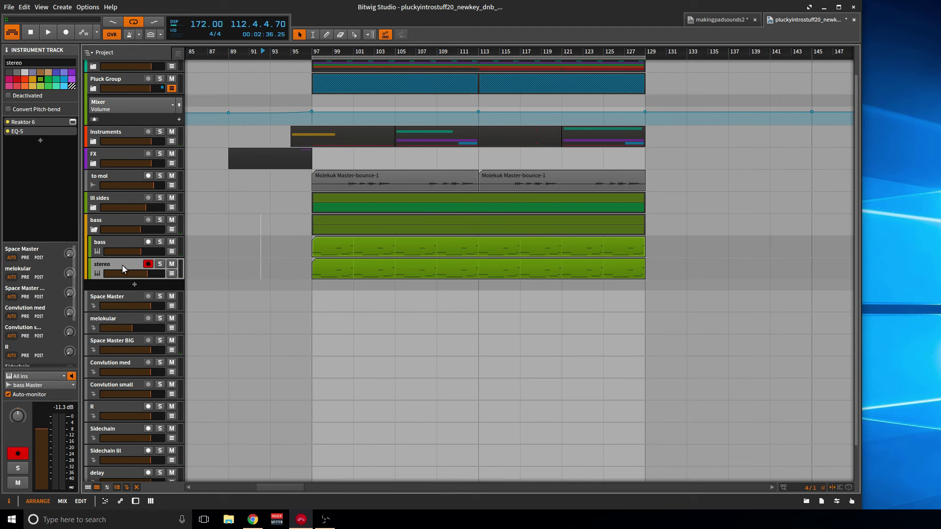
Raise the stereo track's send to Convlution small and look over that effect track's Guitar Rig 5 Reflektor settings.
{"action": "left_click_drag", "start_coordinate": [67, 335], "coordinate": [67, 332]}
{"action": "double_click", "coordinate": [119, 381]}
{"action": "left_click", "coordinate": [174, 461]}
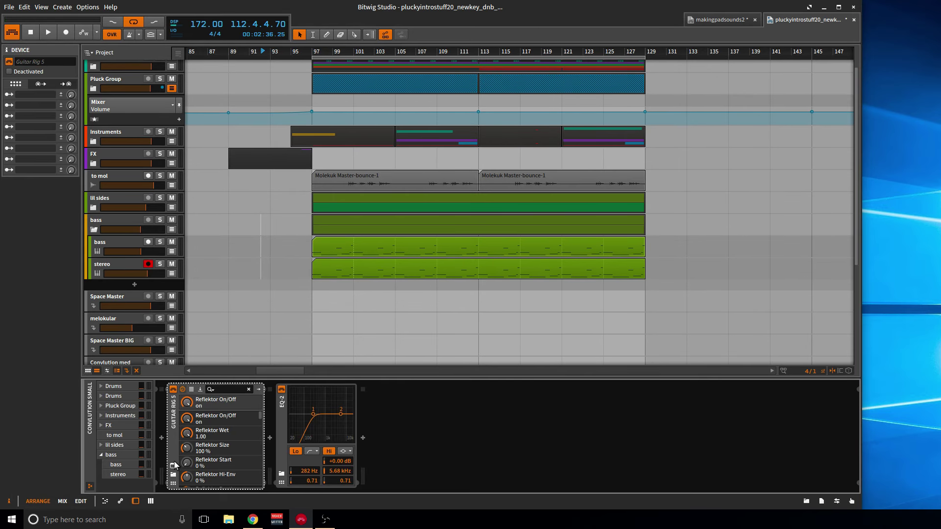
{"action": "left_click", "coordinate": [174, 465]}
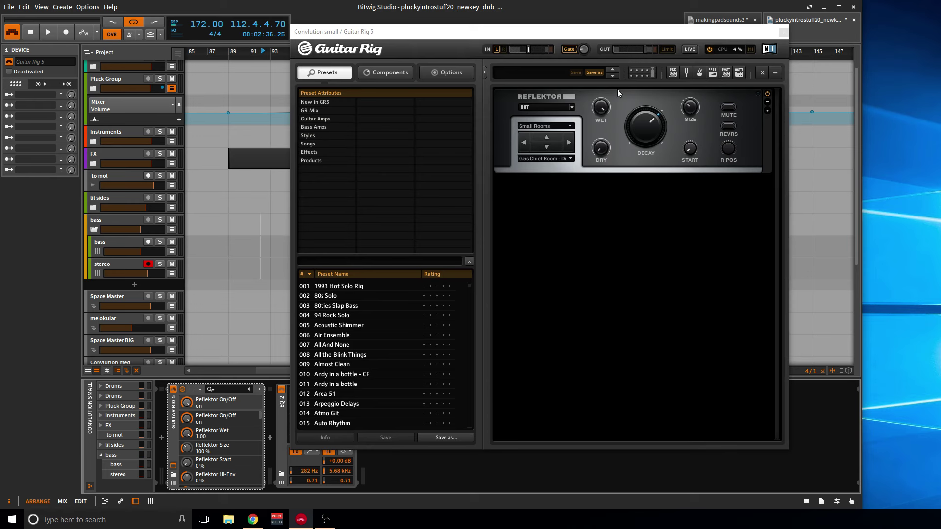
{"action": "left_click", "coordinate": [783, 33]}
Solo the stereo track and play it to hear the reverb send.
{"action": "left_click", "coordinate": [129, 264]}
{"action": "left_click", "coordinate": [160, 264]}
{"action": "key", "text": "space"}
{"action": "left_click", "coordinate": [318, 53]}
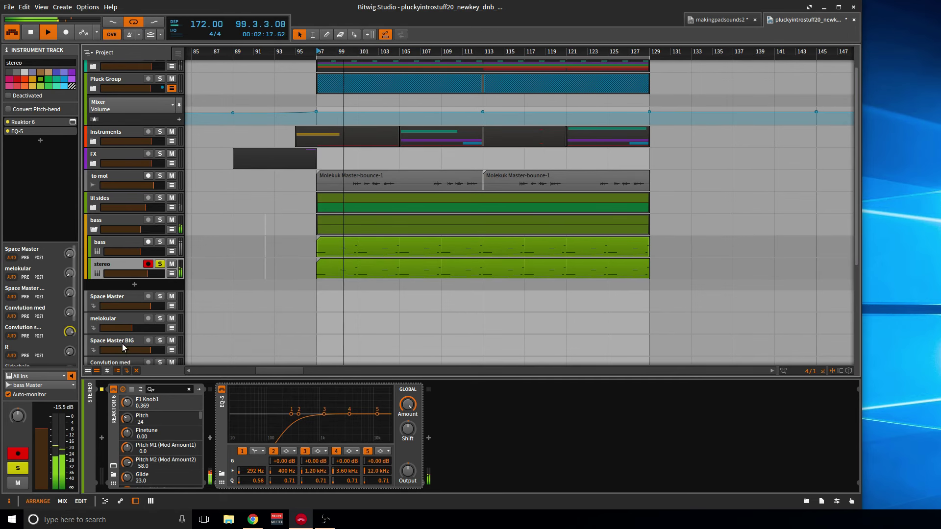
Unsolo the stereo track and play it with the full mix.
{"action": "scroll", "coordinate": [122, 346], "scroll_direction": "down", "scroll_amount": 5}
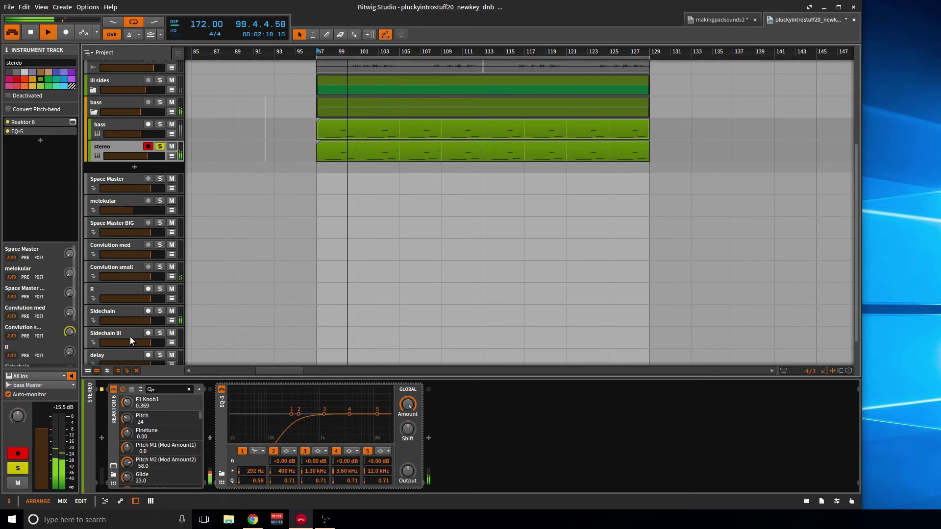
{"action": "left_click", "coordinate": [162, 146]}
{"action": "key", "text": "space"}
{"action": "left_click", "coordinate": [160, 268]}
{"action": "key", "text": "space"}
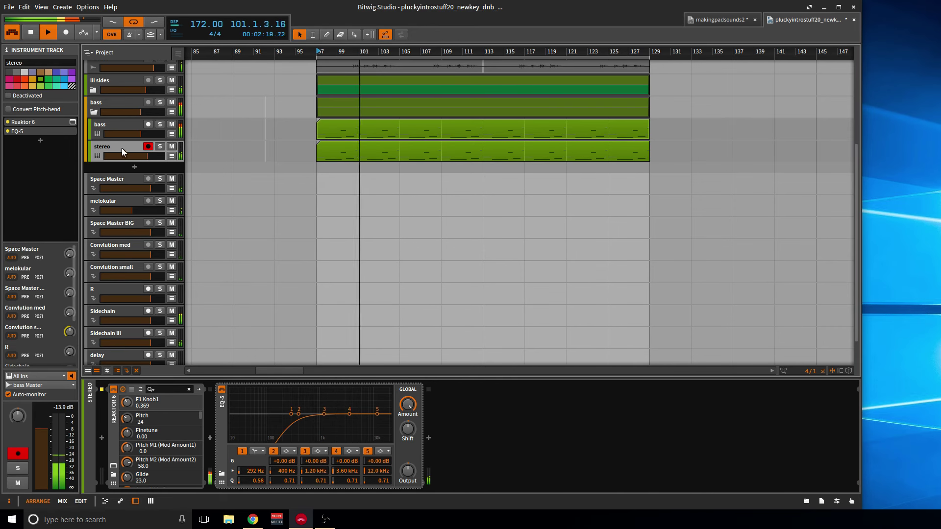
Lower the stereo track's Razor Filter 1 cutoff to about 0.262, close the plug-in and stop playback.
{"action": "left_click", "coordinate": [113, 466]}
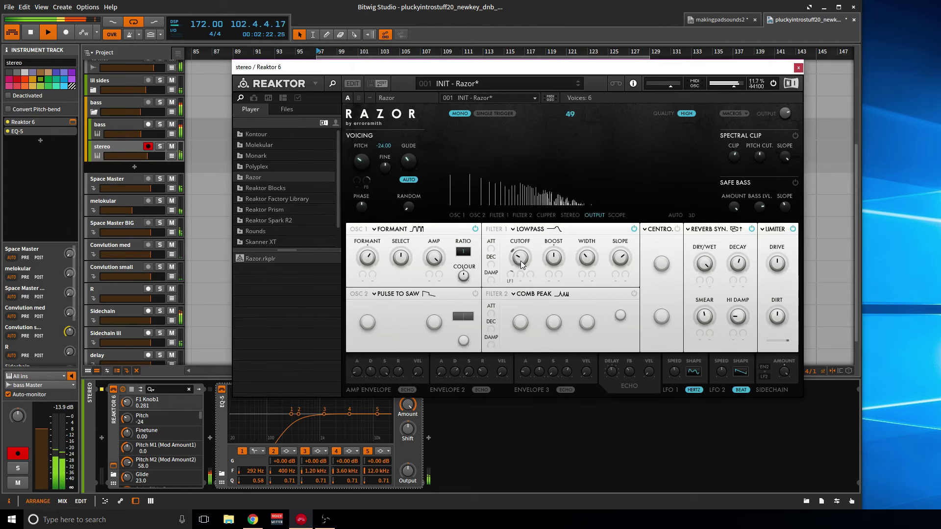
{"action": "left_click", "coordinate": [798, 68]}
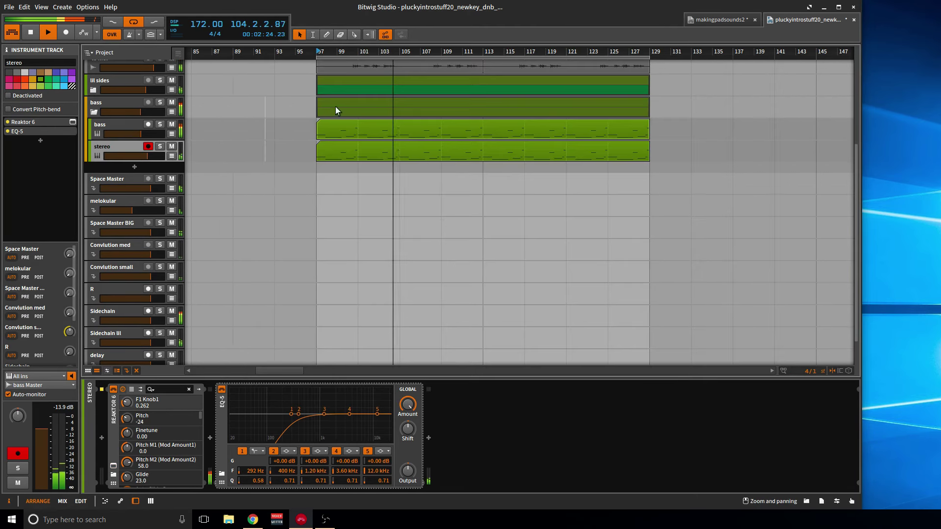
{"action": "key", "text": "space"}
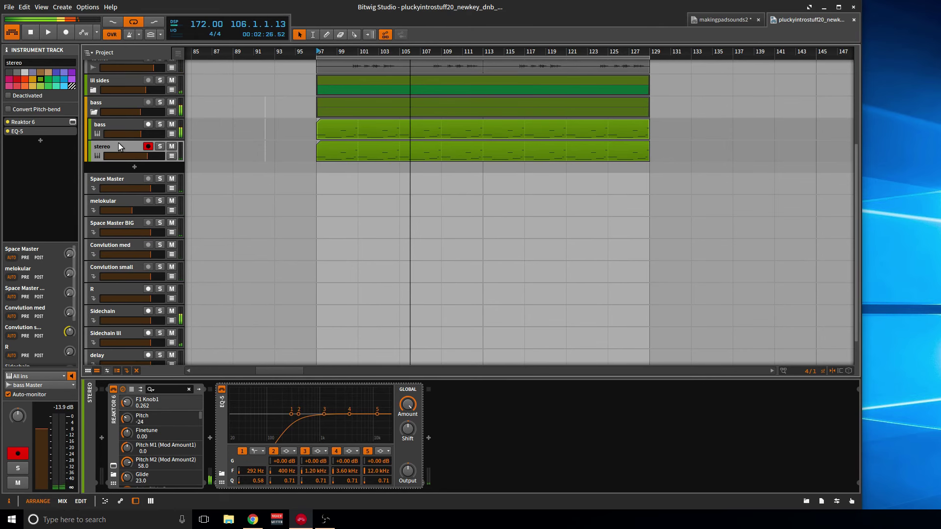
Insert a Note Pitch Shifter before Reaktor on the stereo track, set it to Oct +1 and play the result.
{"action": "left_click", "coordinate": [101, 438]}
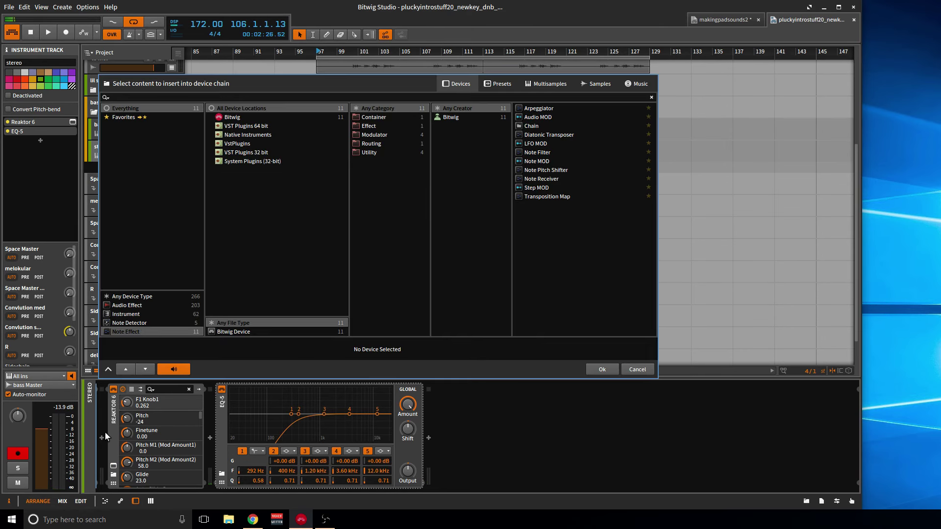
{"action": "double_click", "coordinate": [562, 169]}
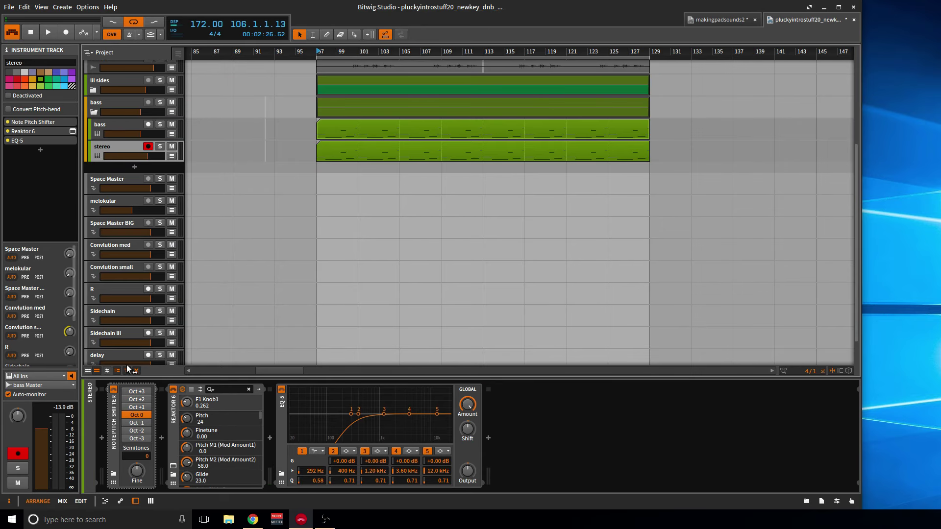
{"action": "left_click", "coordinate": [144, 408]}
{"action": "key", "text": "space"}
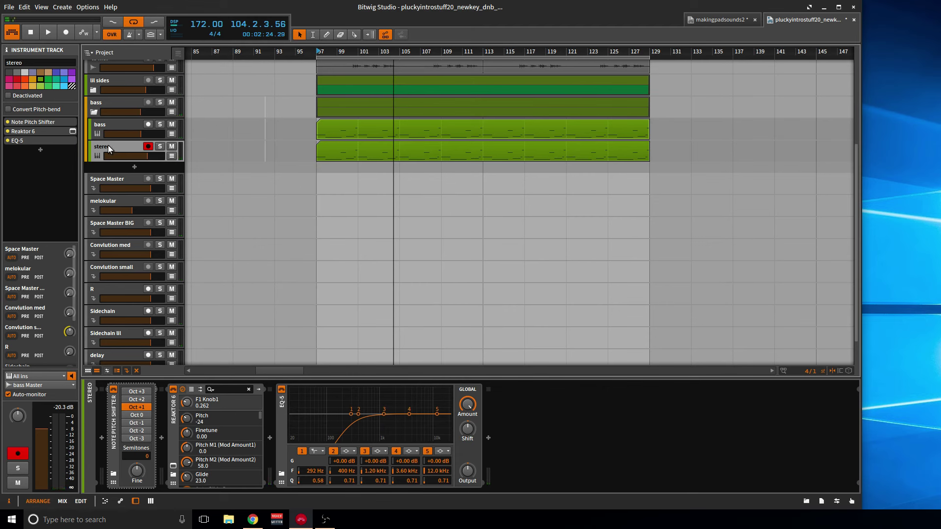
Duplicate the stereo track, set the copy's Note Pitch Shifter to 7 semitones and play the loop from bar 97.
{"action": "key", "text": "ctrl+d"}
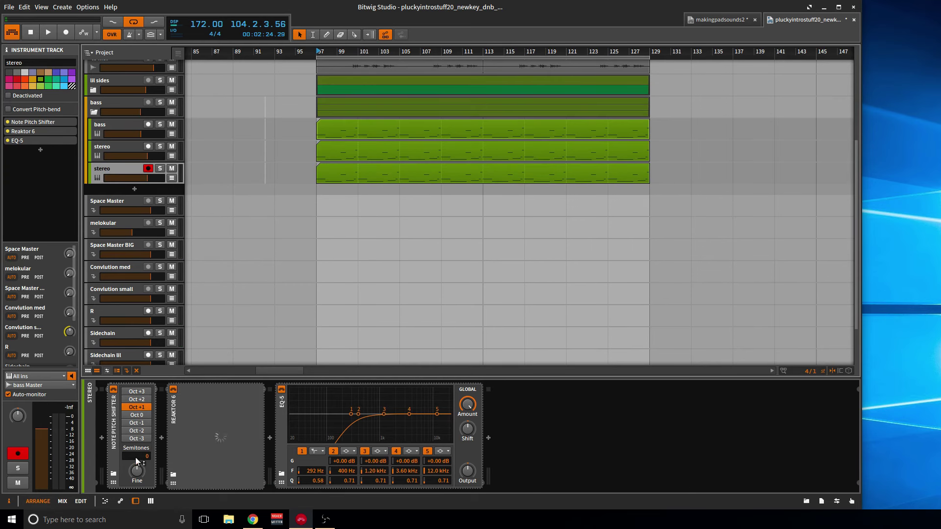
{"action": "left_click_drag", "start_coordinate": [148, 462], "coordinate": [148, 453]}
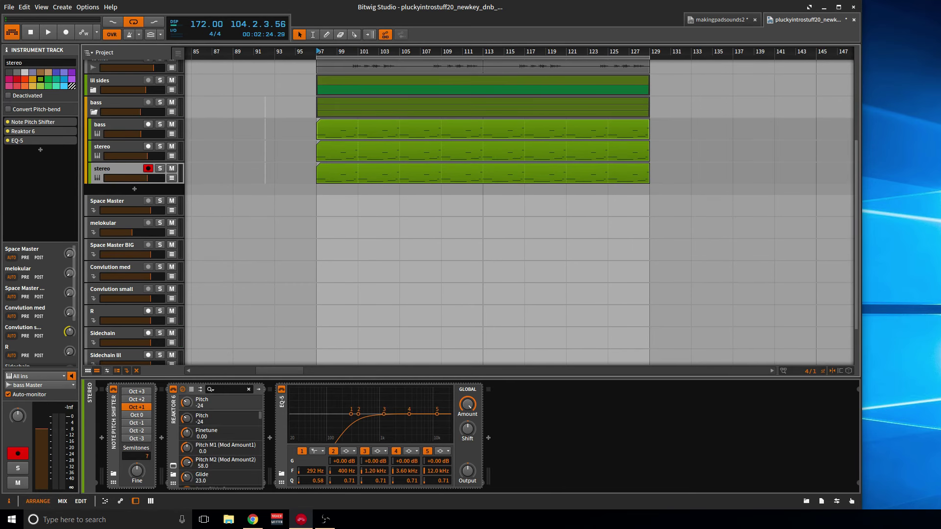
{"action": "scroll", "coordinate": [417, 260], "scroll_direction": "up", "scroll_amount": 4}
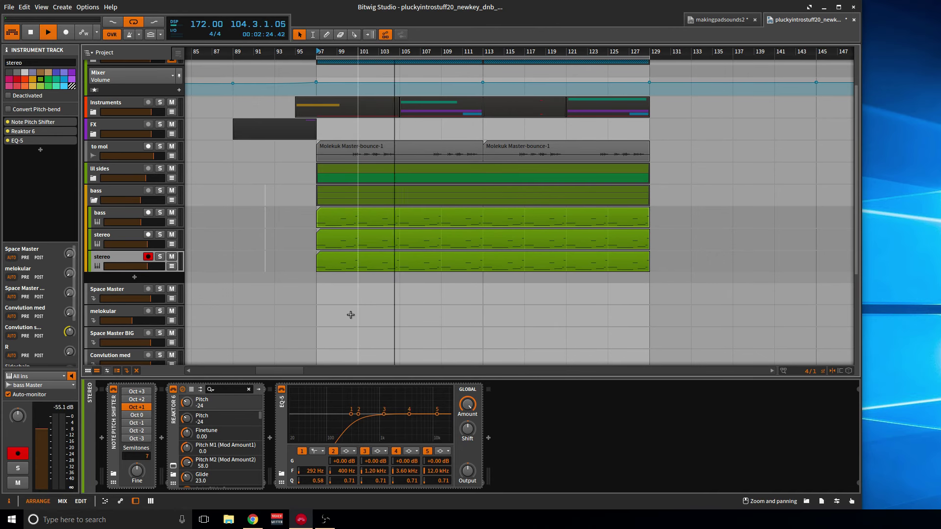
{"action": "key", "text": "space"}
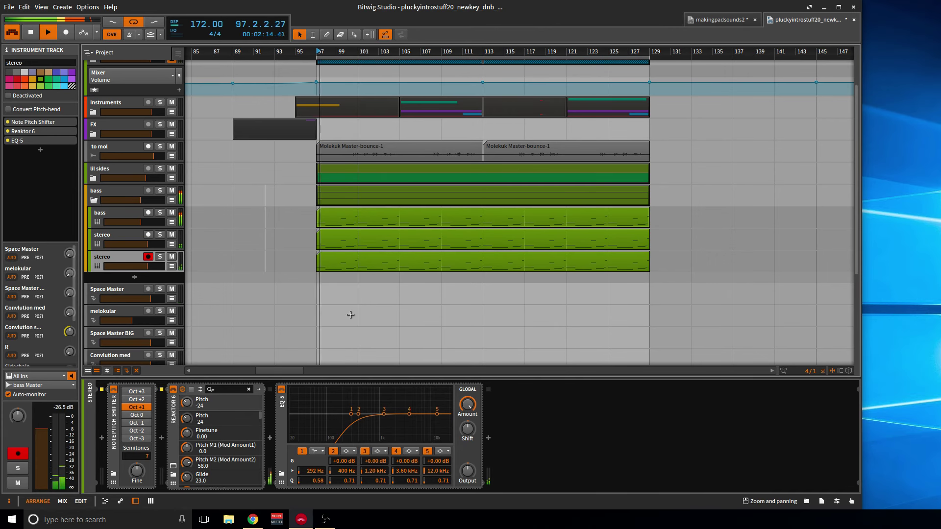
Set the duplicated stereo track's Razor Filter 1 cutoff to about 0.275 and close the plug-in.
{"action": "left_click", "coordinate": [172, 466]}
{"action": "left_click", "coordinate": [517, 267]}
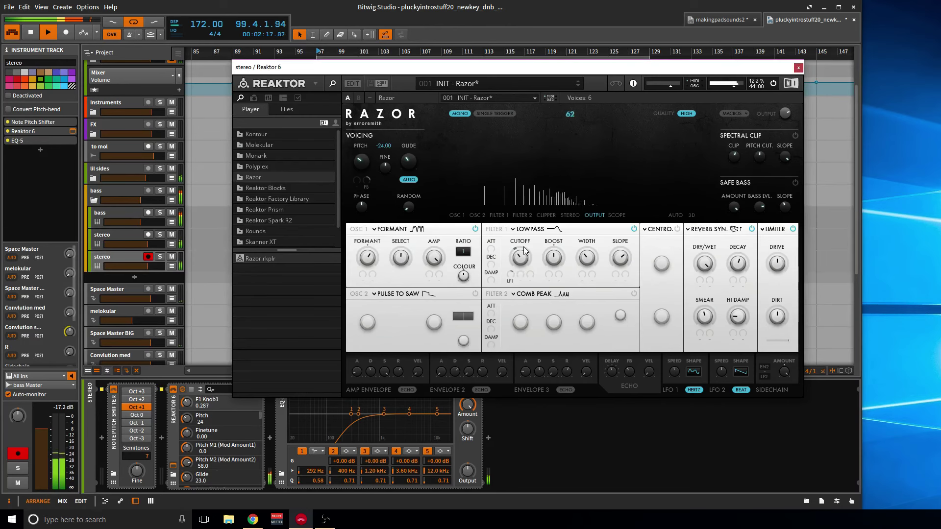
{"action": "left_click_drag", "start_coordinate": [519, 260], "coordinate": [517, 263]}
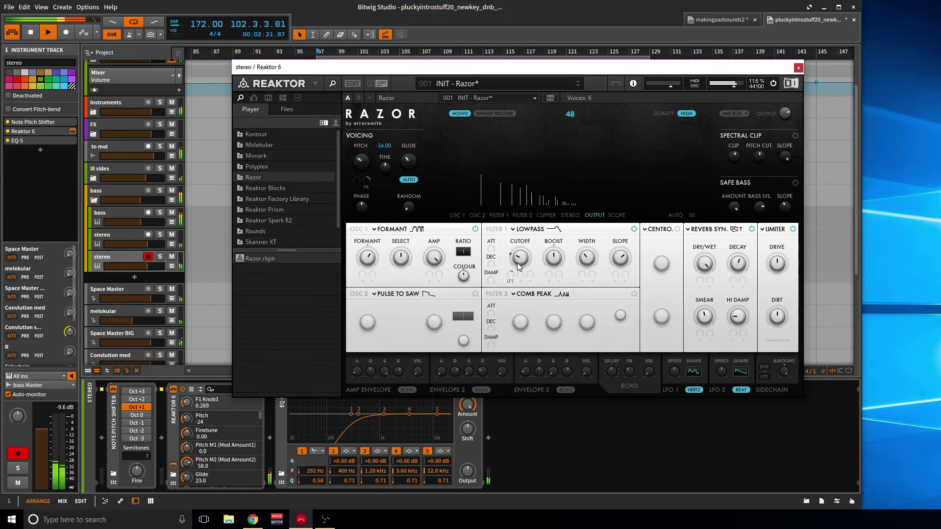
{"action": "left_click", "coordinate": [799, 69]}
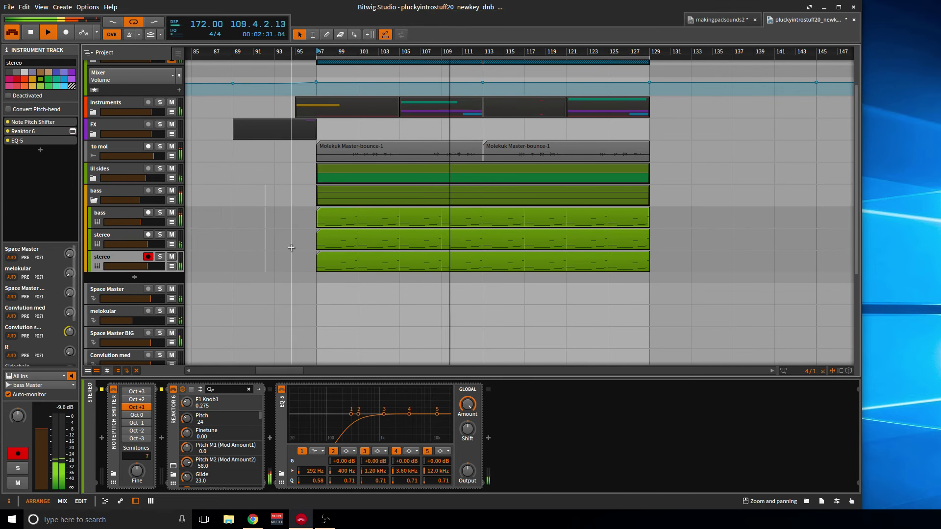
Listen to the bass group in the full mix and look over the tracks inside the Instruments group.
{"action": "left_click", "coordinate": [102, 190]}
{"action": "scroll", "coordinate": [336, 245], "scroll_direction": "up", "scroll_amount": 2}
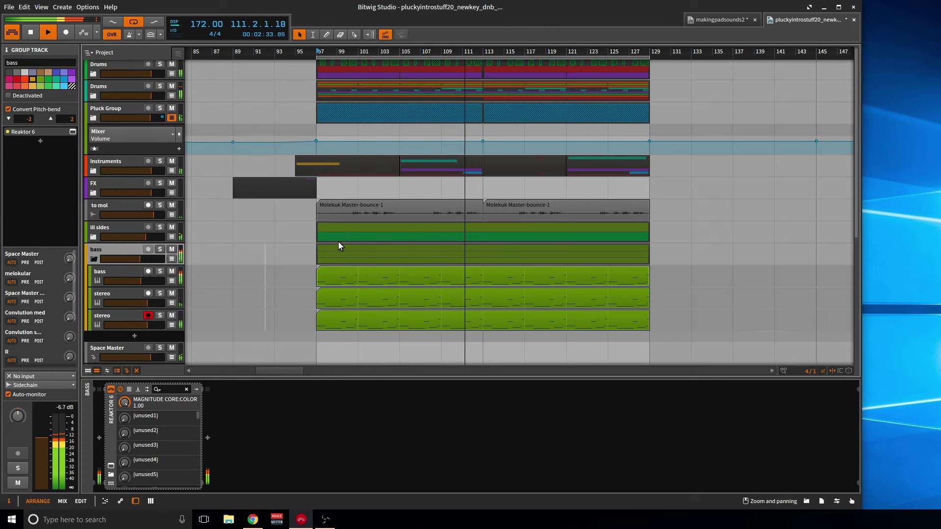
{"action": "left_click", "coordinate": [93, 171]}
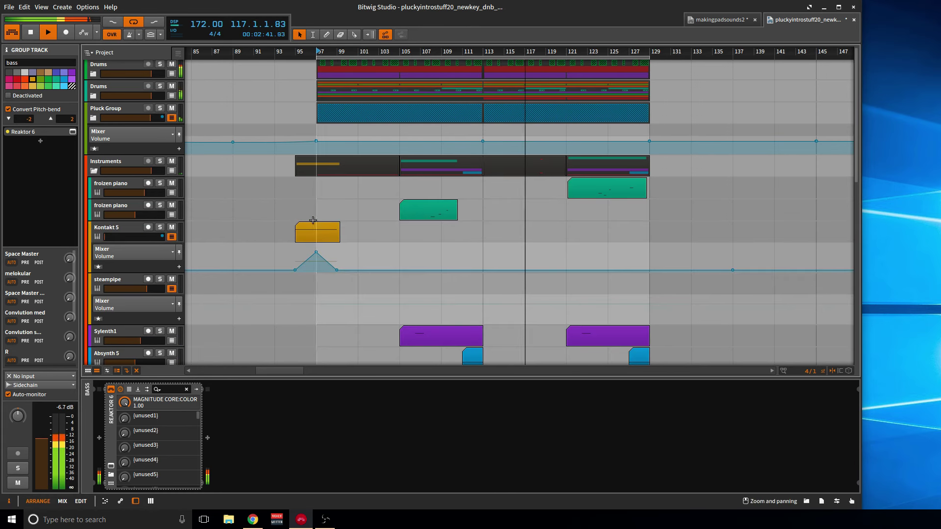
{"action": "left_click", "coordinate": [94, 171]}
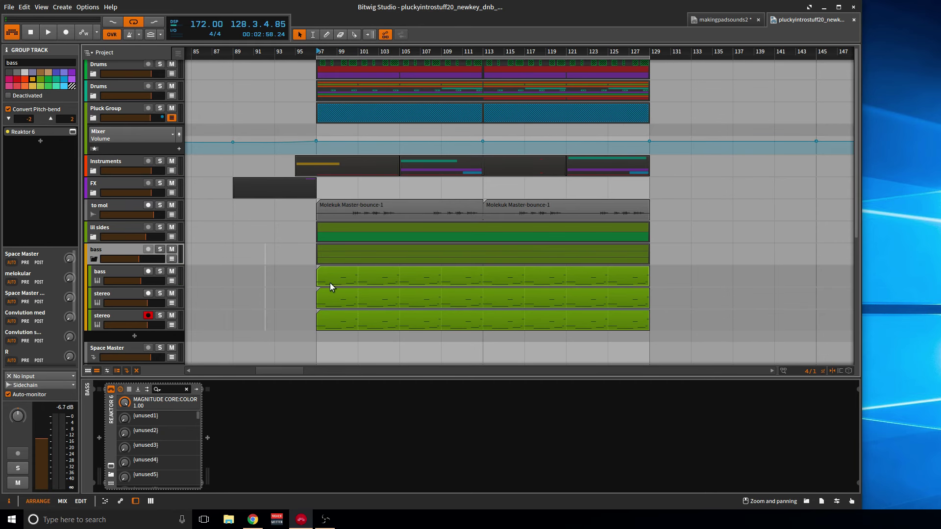
Select the bass track, solo the bass group and play it from bar 97.
{"action": "left_click", "coordinate": [126, 273]}
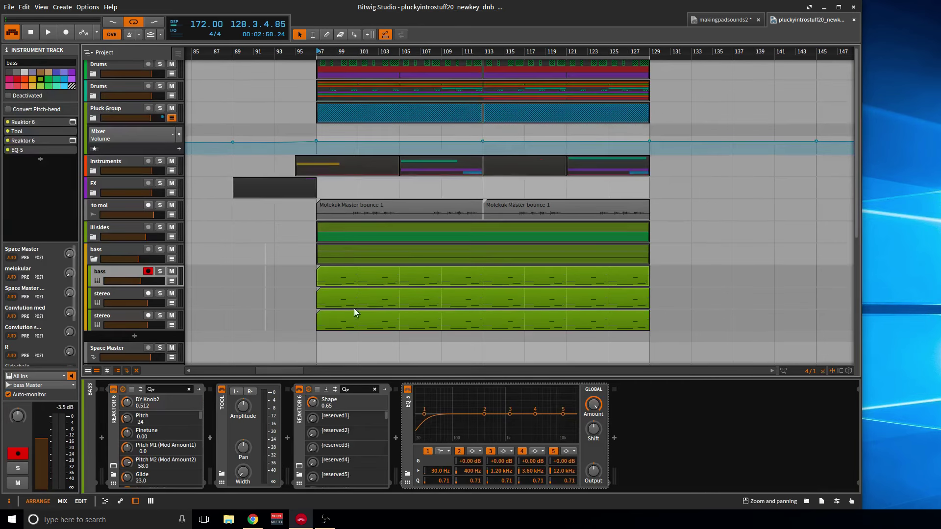
{"action": "scroll", "coordinate": [353, 316], "scroll_direction": "up", "scroll_amount": 3}
{"action": "scroll", "coordinate": [313, 299], "scroll_direction": "up", "scroll_amount": 3}
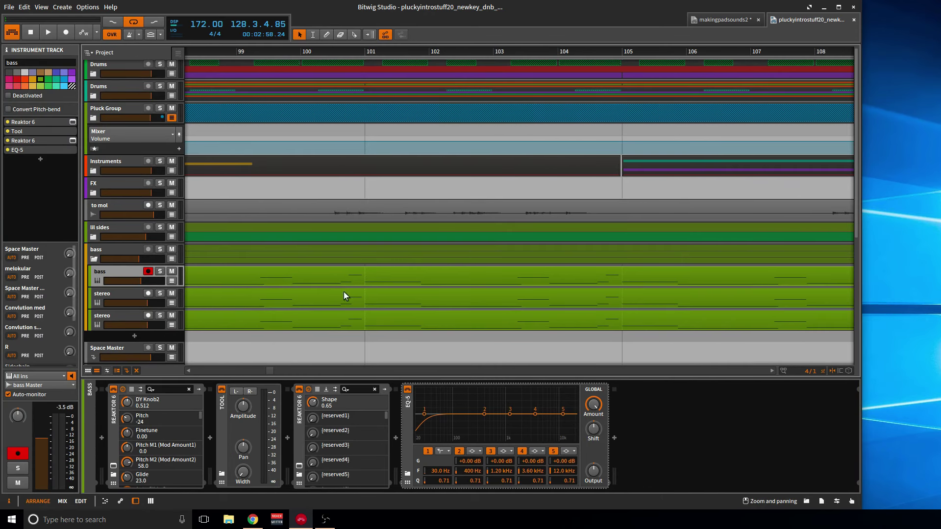
{"action": "scroll", "coordinate": [357, 286], "scroll_direction": "down", "scroll_amount": 3}
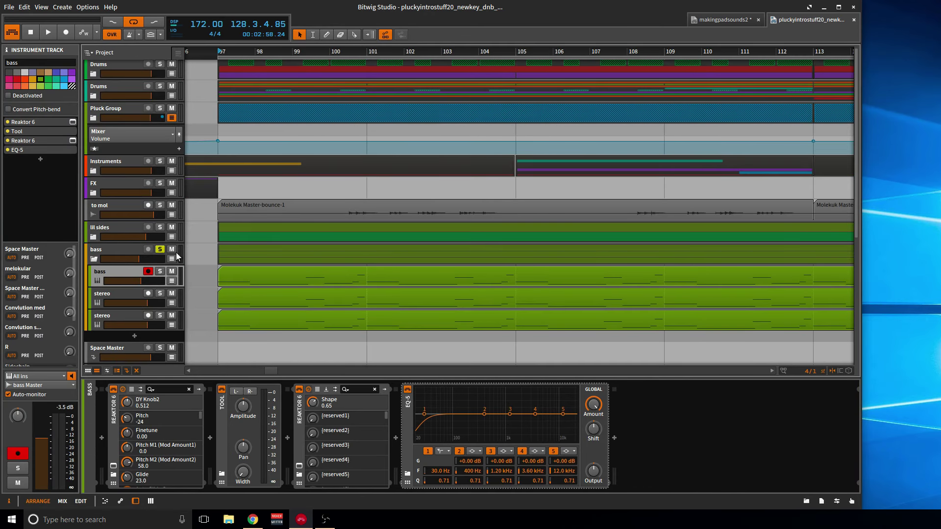
{"action": "key", "text": "space"}
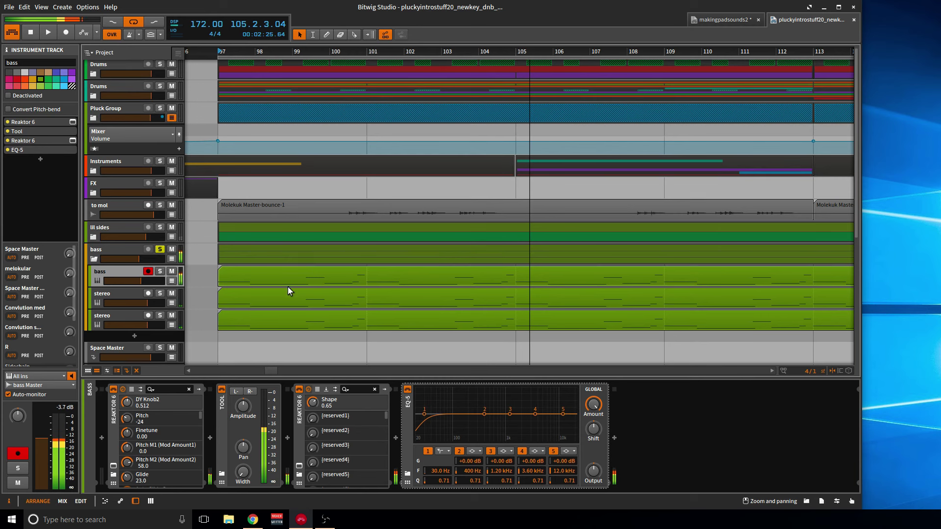
Show the bass track's automation lane for the Razor Filter 1 cutoff (Reaktor 6 F1 Knob1) and close the plug-in.
{"action": "left_click", "coordinate": [171, 281]}
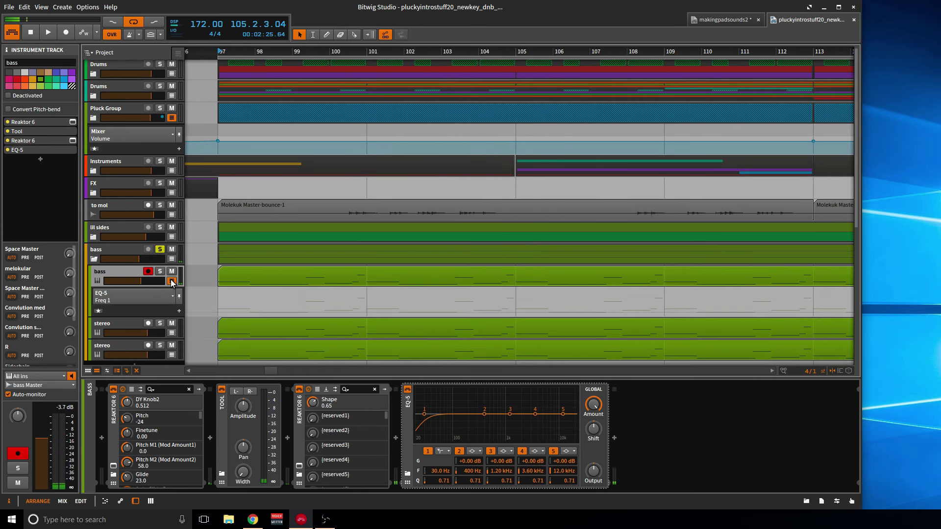
{"action": "left_click", "coordinate": [114, 465]}
{"action": "left_click", "coordinate": [586, 305]}
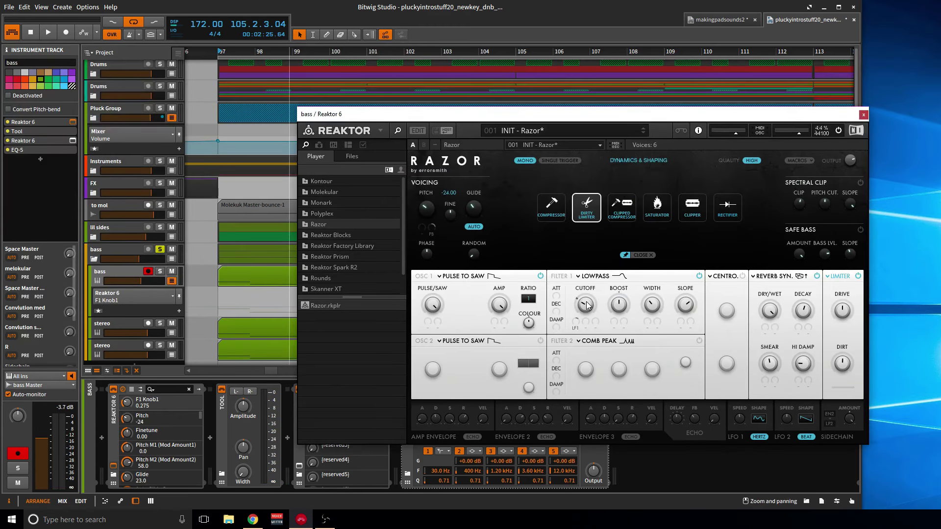
{"action": "left_click", "coordinate": [859, 115]}
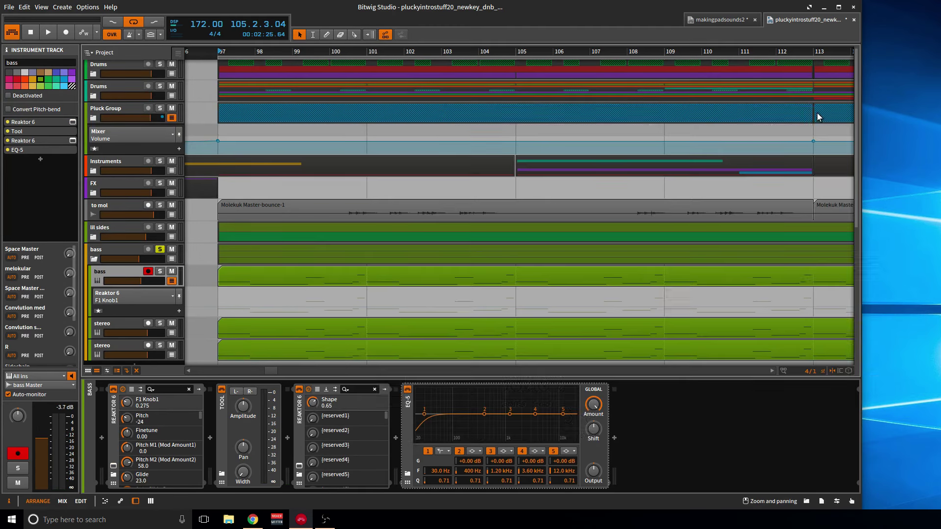
Draw a curved cutoff automation bump from bar 97 to bar 98, peaking at 53.5 % at 97.3.1 on the bass track.
{"action": "key", "text": "space"}
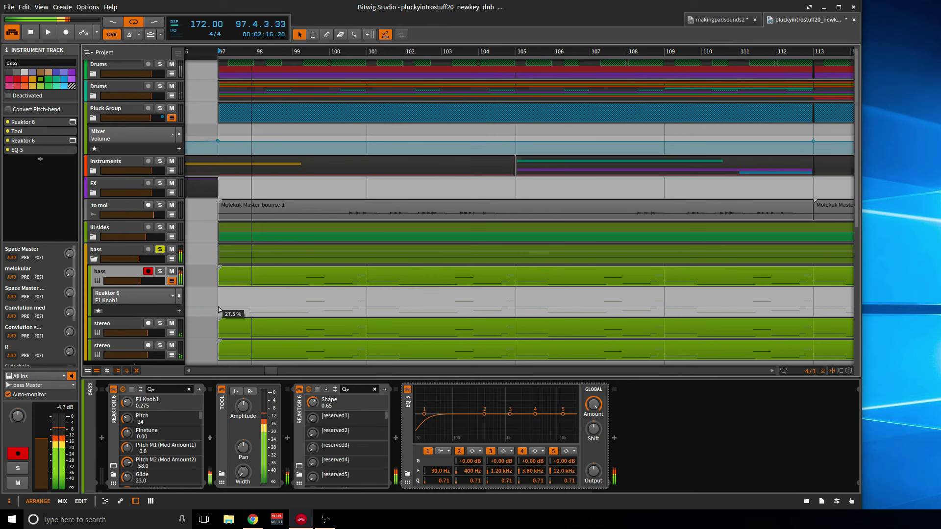
{"action": "left_click", "coordinate": [234, 304]}
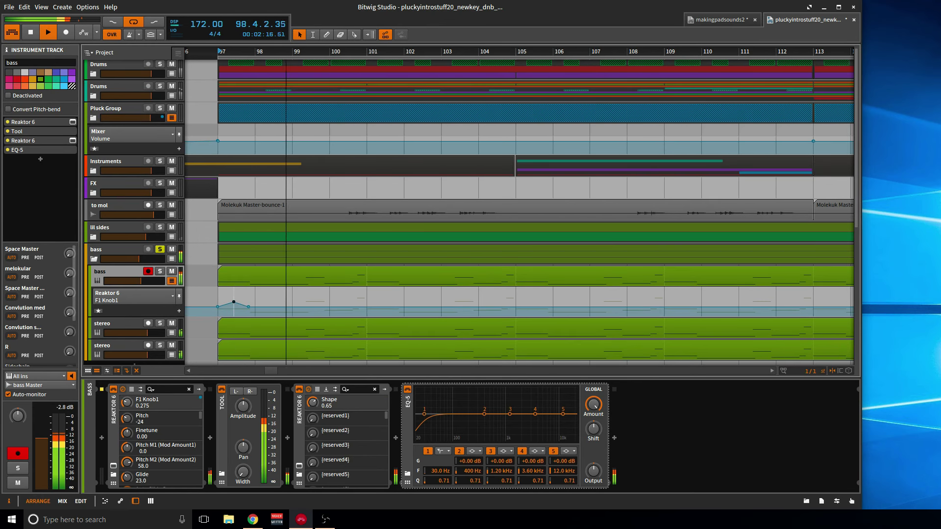
{"action": "key", "text": "space"}
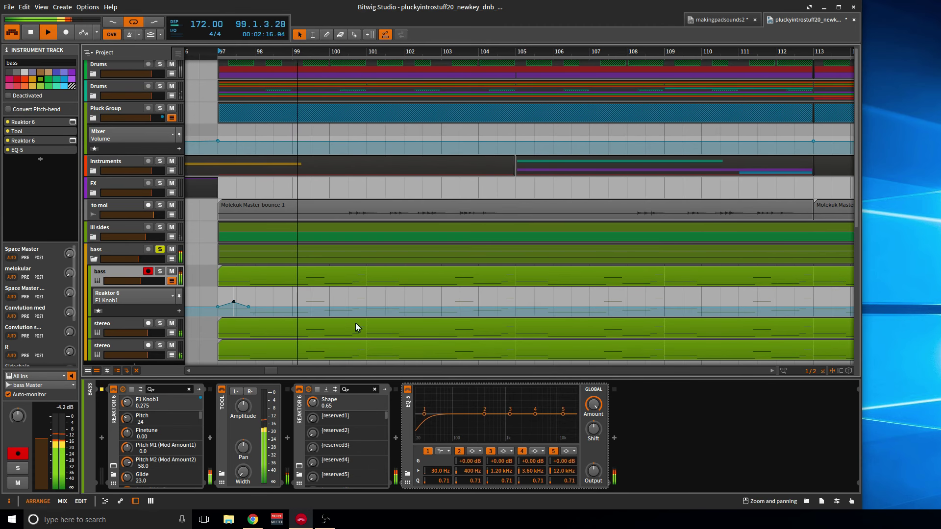
{"action": "mouse_move", "coordinate": [248, 307]}
{"action": "left_mouse_down"}
{"action": "mouse_move", "coordinate": [258, 309]}
{"action": "mouse_move", "coordinate": [236, 300]}
{"action": "left_mouse_up"}
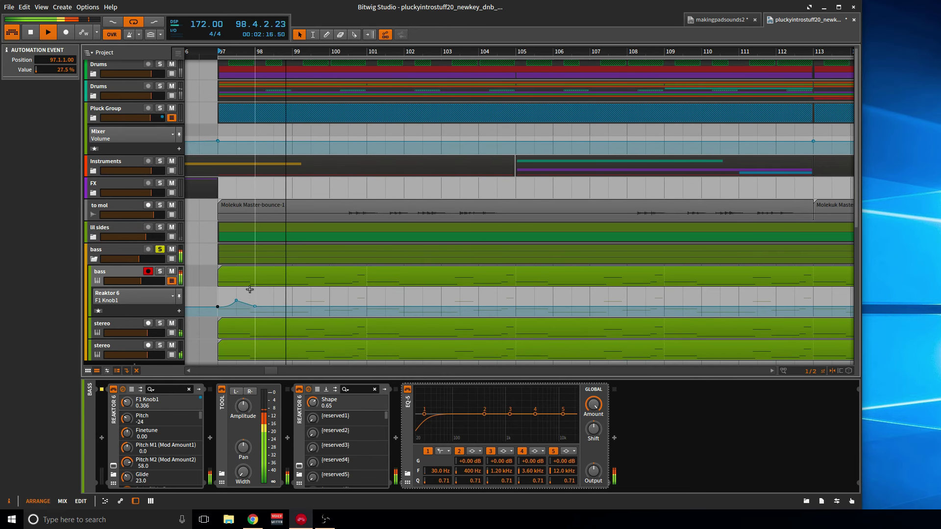
Add cutoff automation points from bar 99 to bar 101, with peaks at 99.3 and 100.3 and a 21.8 % dip at bar 100.
{"action": "left_click", "coordinate": [366, 306]}
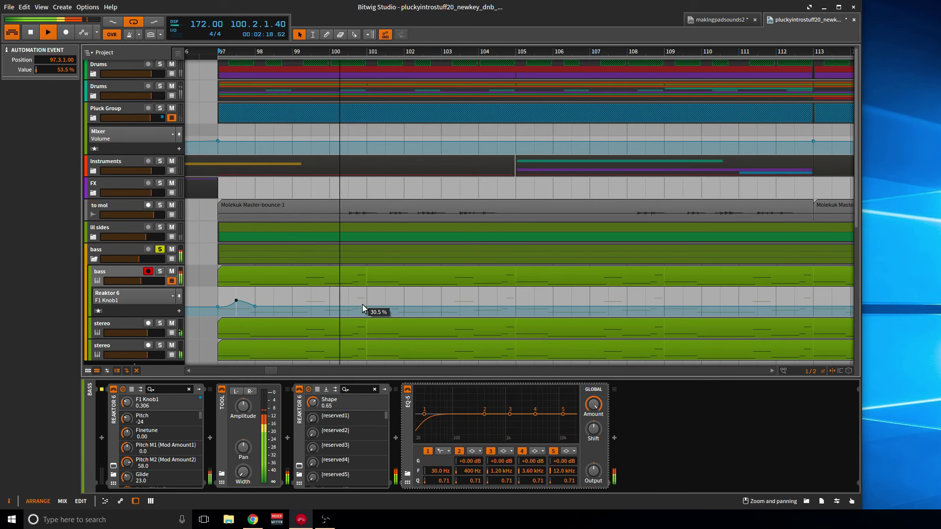
{"action": "left_click_drag", "start_coordinate": [366, 305], "coordinate": [329, 308]}
{"action": "left_click", "coordinate": [292, 307]}
{"action": "left_click", "coordinate": [307, 306]}
{"action": "left_click", "coordinate": [321, 308]}
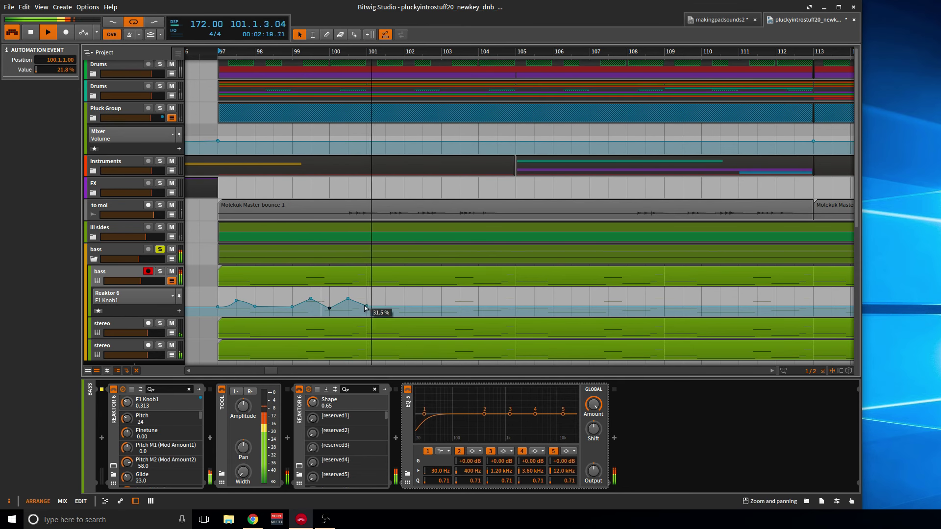
Add cutoff automation points of about 45.5 % at 102.3, 28.5 % at 103.3 and 64.5 % at 104.3, curving down to bar 105.
{"action": "left_click", "coordinate": [423, 301]}
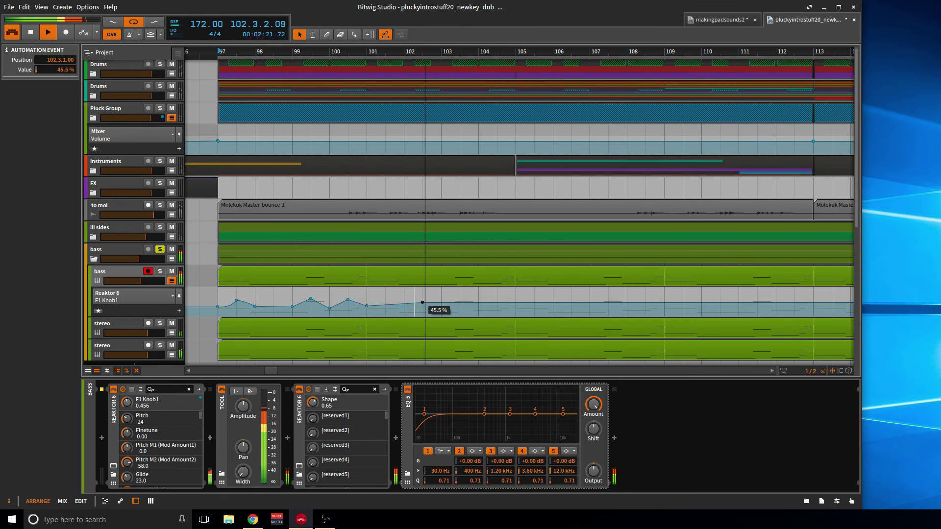
{"action": "left_click", "coordinate": [460, 306]}
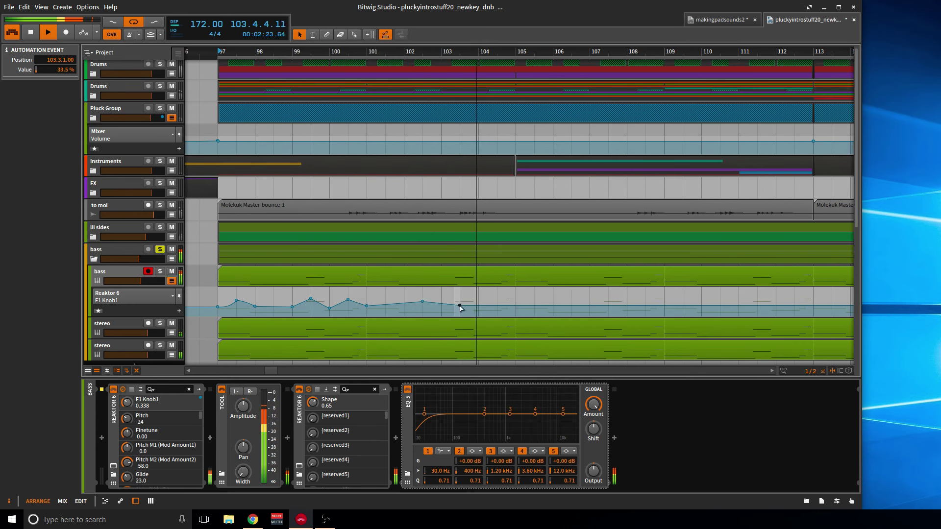
{"action": "left_click_drag", "start_coordinate": [459, 305], "coordinate": [496, 309]}
{"action": "left_click", "coordinate": [496, 305]}
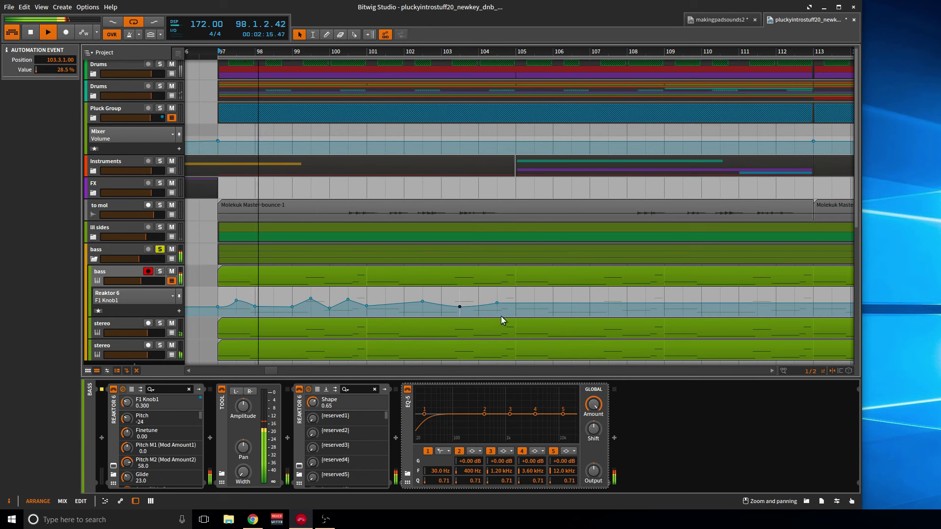
{"action": "mouse_move", "coordinate": [497, 303]}
{"action": "left_mouse_down"}
{"action": "mouse_move", "coordinate": [488, 307]}
{"action": "mouse_move", "coordinate": [512, 303]}
{"action": "left_mouse_up"}
{"action": "left_click", "coordinate": [497, 298]}
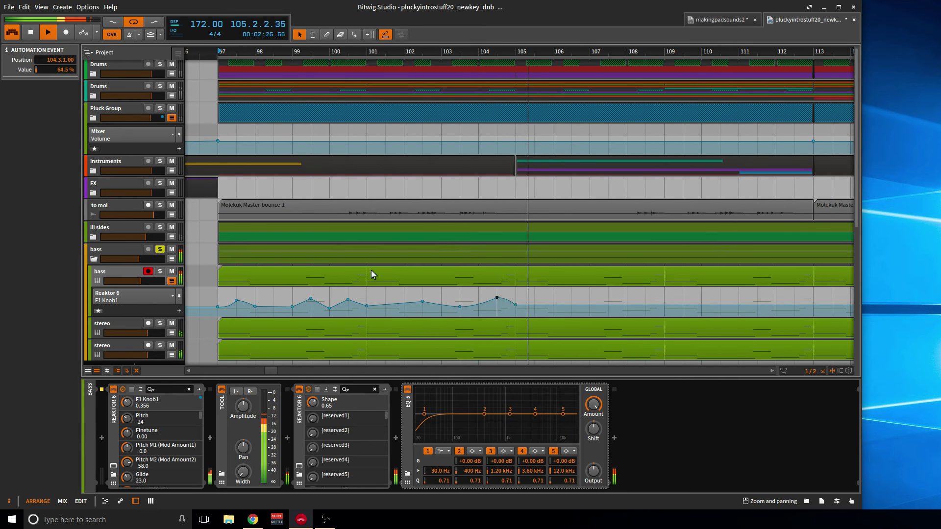
Move the bass track's 64.5 % cutoff point to bar 105 and copy all its cutoff automation points from bar 97 to 105.
{"action": "left_click_drag", "start_coordinate": [497, 297], "coordinate": [186, 257]}
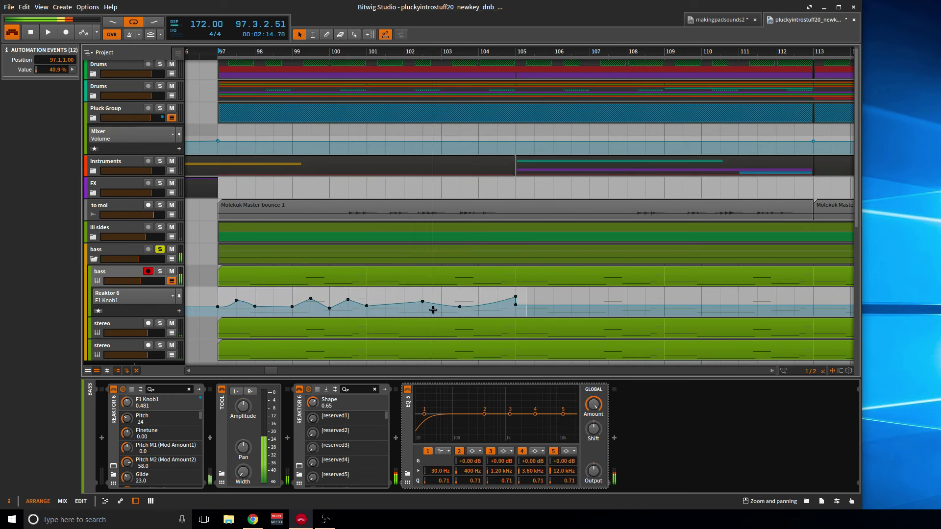
{"action": "scroll", "coordinate": [329, 294], "scroll_direction": "down", "scroll_amount": 2}
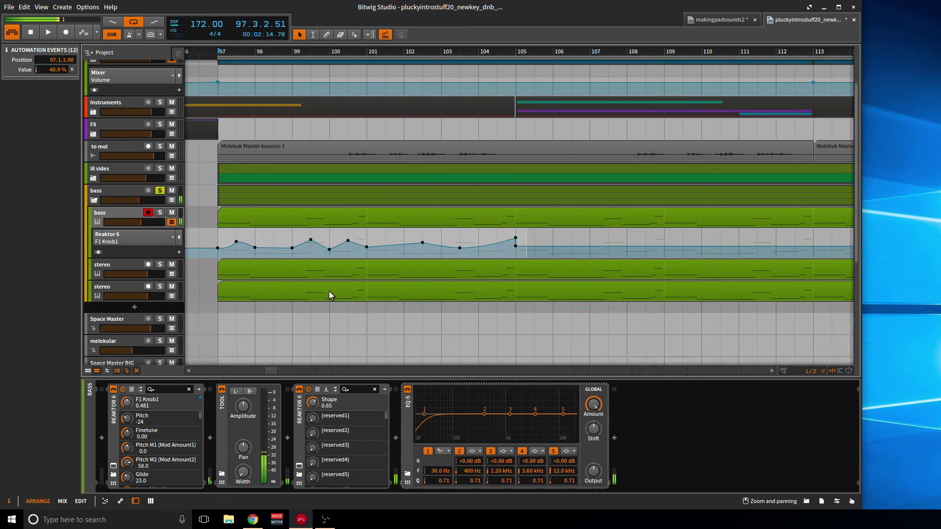
Show the Razor Filter 1 cutoff (Reaktor 6 F1 Knob1) automation lane on the first stereo track.
{"action": "left_click", "coordinate": [171, 274]}
{"action": "left_click", "coordinate": [134, 284]}
{"action": "left_click", "coordinate": [124, 264]}
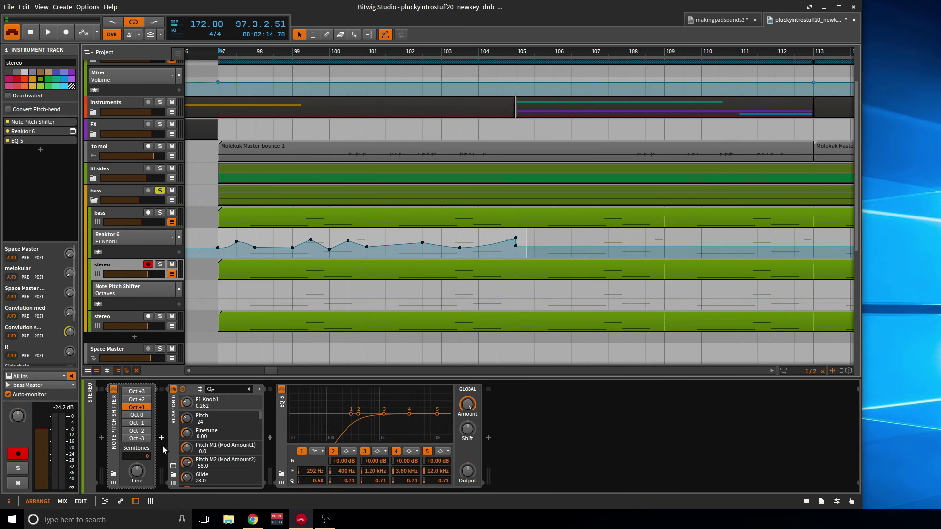
{"action": "left_click", "coordinate": [174, 466]}
{"action": "left_click_drag", "start_coordinate": [522, 260], "coordinate": [522, 259]}
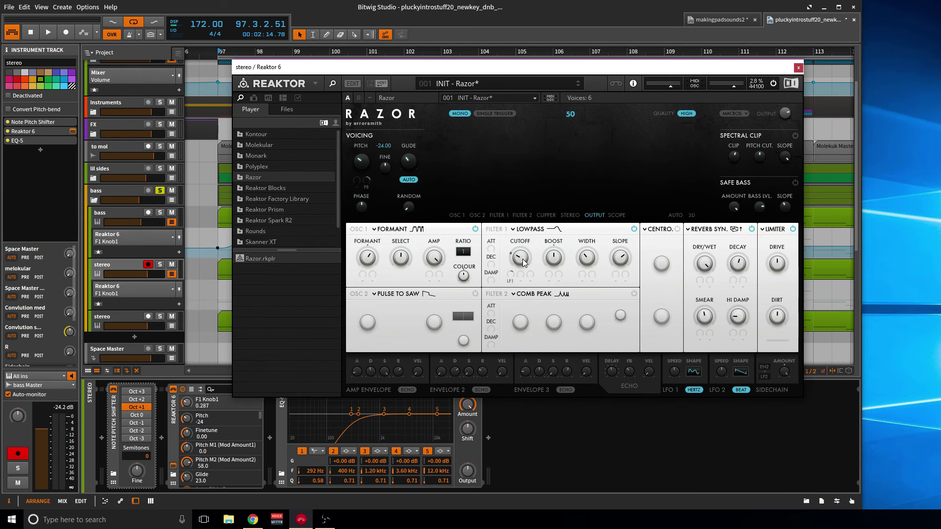
Paste the copied cutoff automation into the first stereo track's lane and shift it to start at bar 97.
{"action": "left_click", "coordinate": [218, 301]}
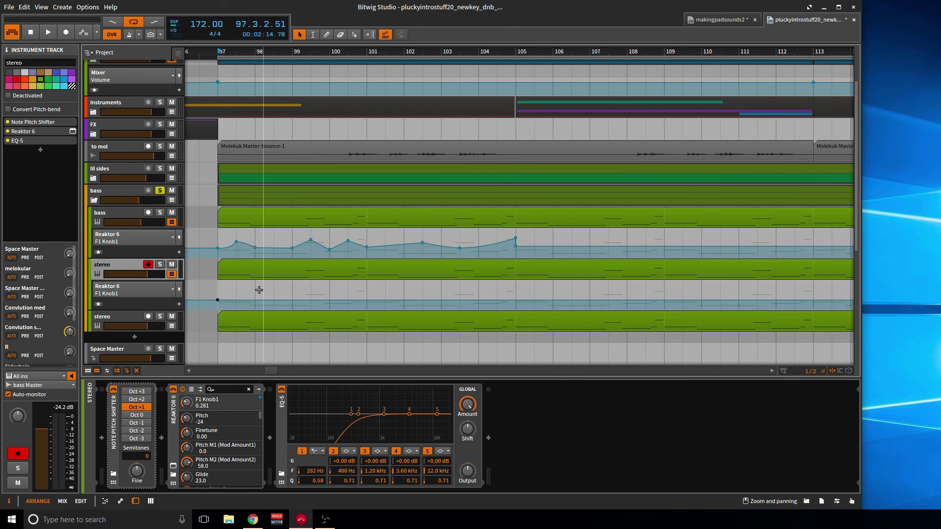
{"action": "key", "text": "ctrl+v"}
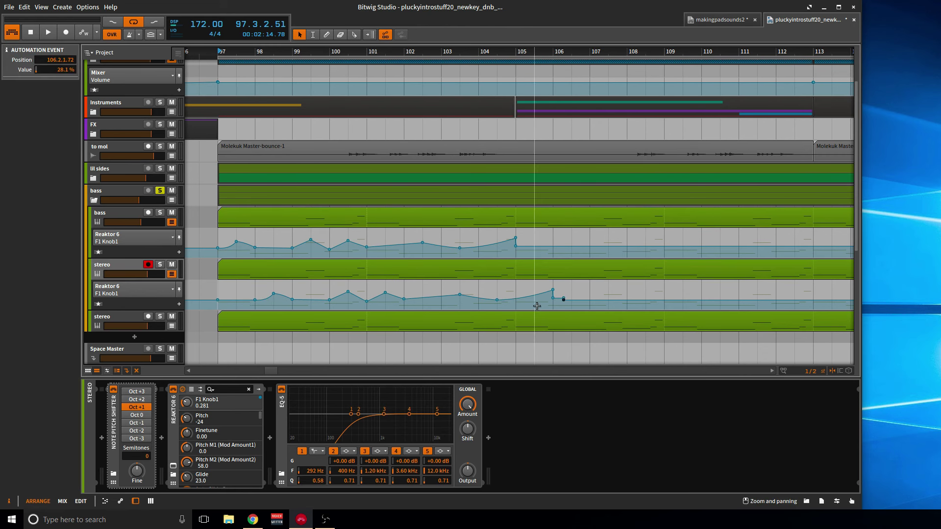
{"action": "left_click_drag", "start_coordinate": [564, 299], "coordinate": [218, 301]}
{"action": "key", "text": "ctrl+z"}
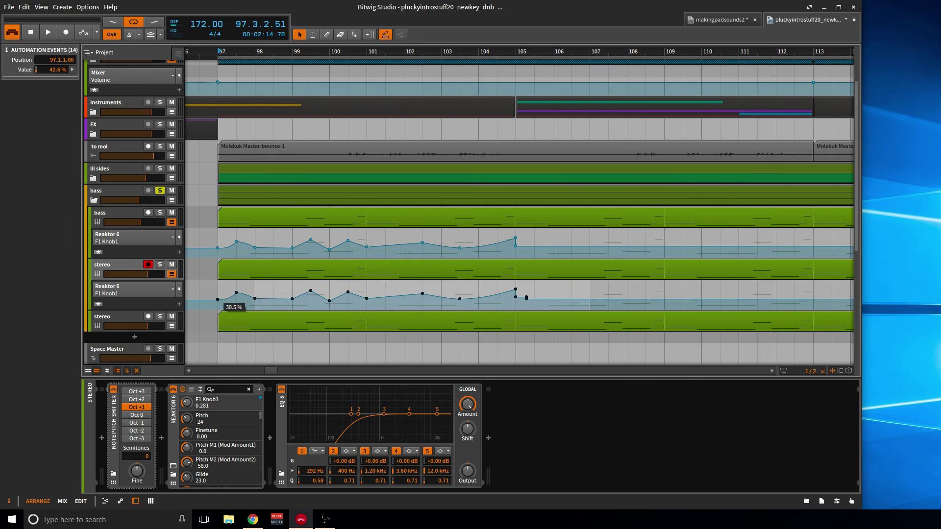
Show the Razor cutoff (Reaktor 6 F1 Knob1) automation lane on the second stereo track and close the plug-in.
{"action": "key", "text": "ctrl+t"}
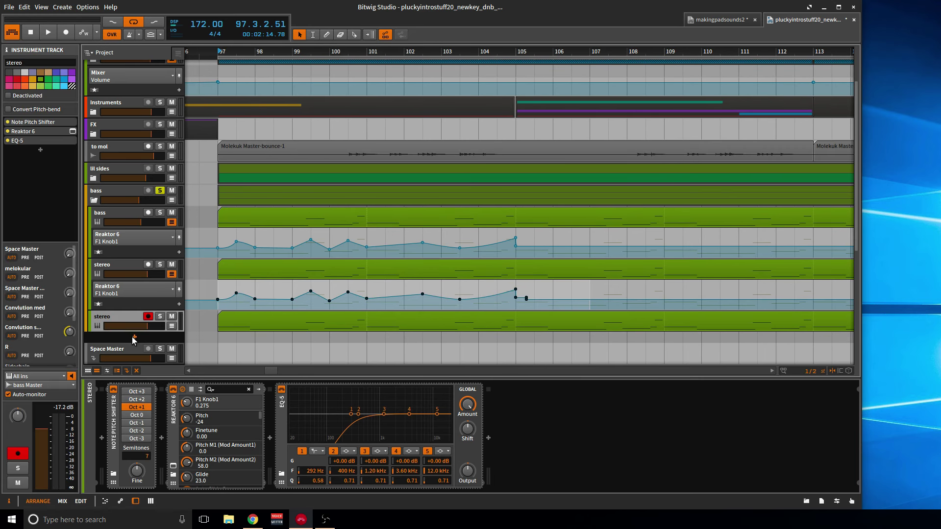
{"action": "key", "text": "ctrl+z"}
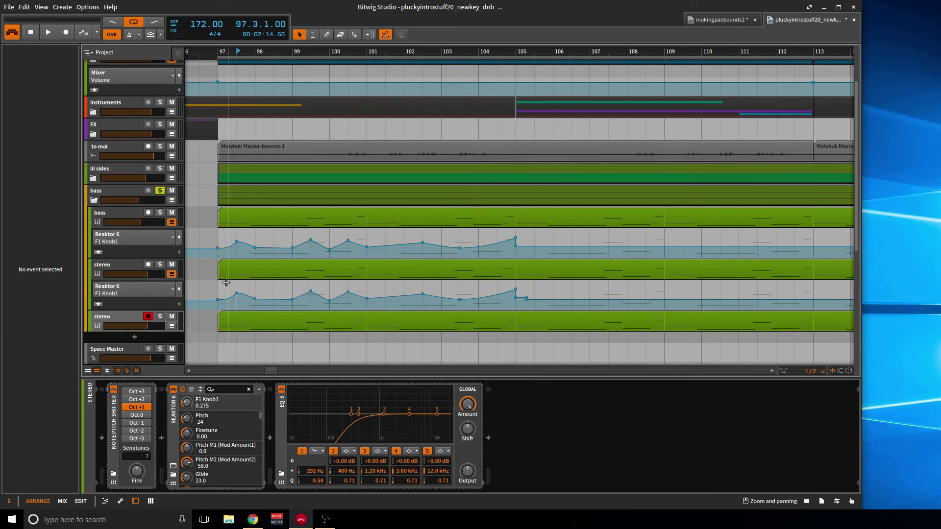
{"action": "left_click", "coordinate": [129, 316]}
{"action": "left_click", "coordinate": [173, 465]}
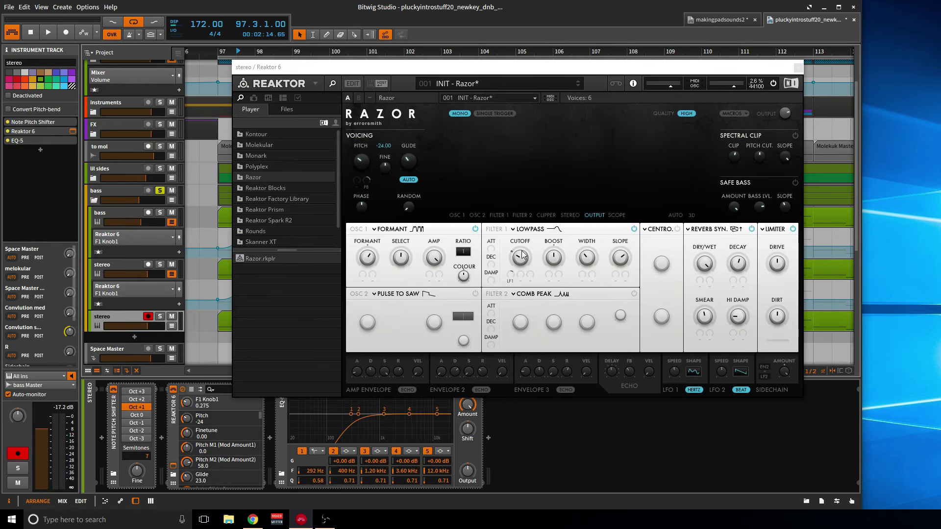
{"action": "left_click_drag", "start_coordinate": [523, 246], "coordinate": [521, 258]}
{"action": "left_click", "coordinate": [799, 68]}
{"action": "scroll", "coordinate": [394, 232], "scroll_direction": "down", "scroll_amount": 2}
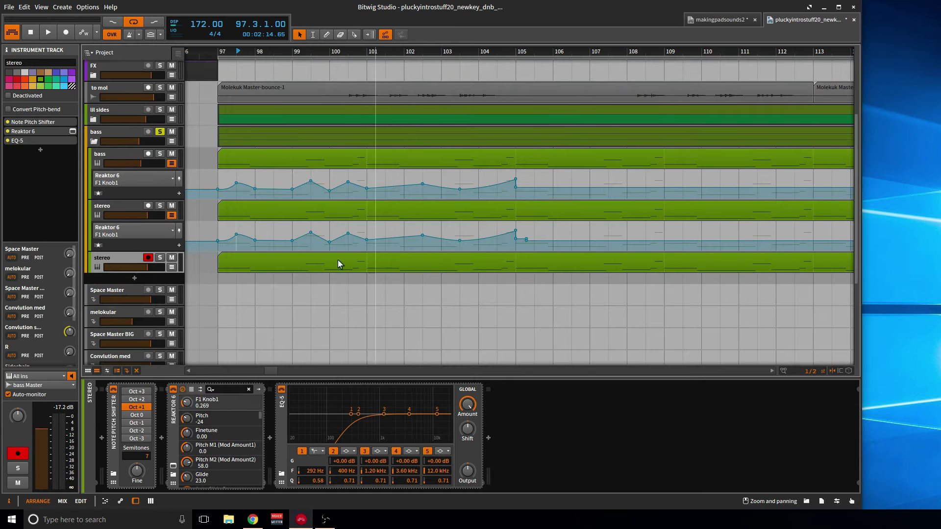
{"action": "key", "text": "a"}
{"action": "left_click", "coordinate": [127, 284]}
{"action": "key", "text": "Escape"}
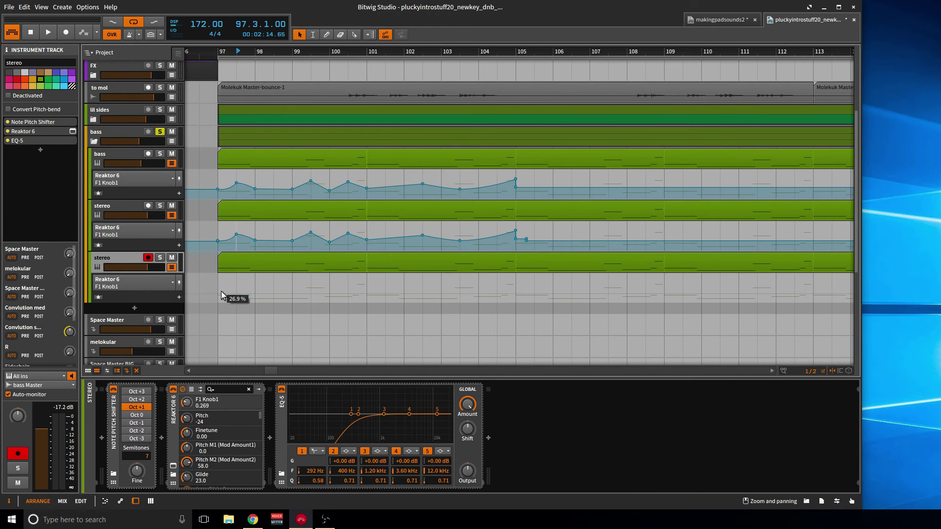
Paste the cutoff automation into the second stereo track's lane, align it to bar 97 and play from there.
{"action": "left_click", "coordinate": [218, 294]}
{"action": "key", "text": "ctrl+v"}
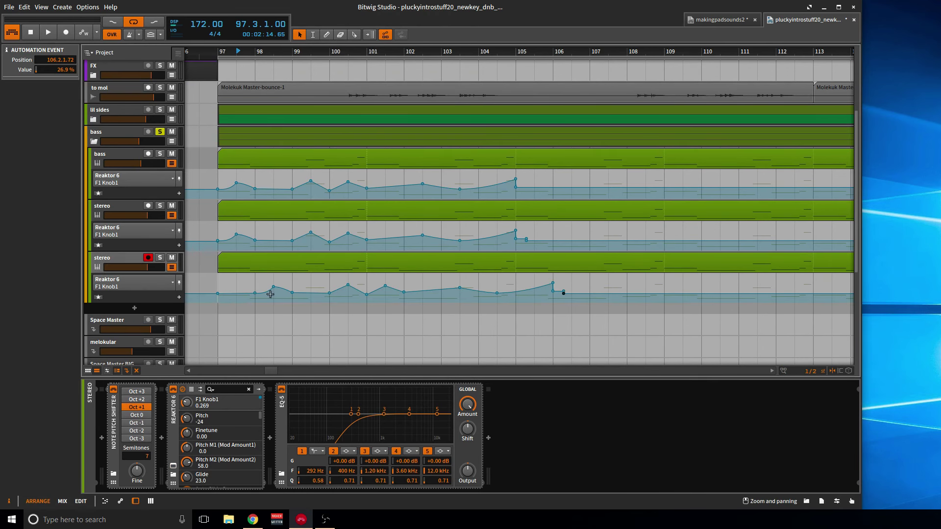
{"action": "left_click_drag", "start_coordinate": [590, 281], "coordinate": [219, 297]}
{"action": "key", "text": "space"}
{"action": "left_click", "coordinate": [219, 52]}
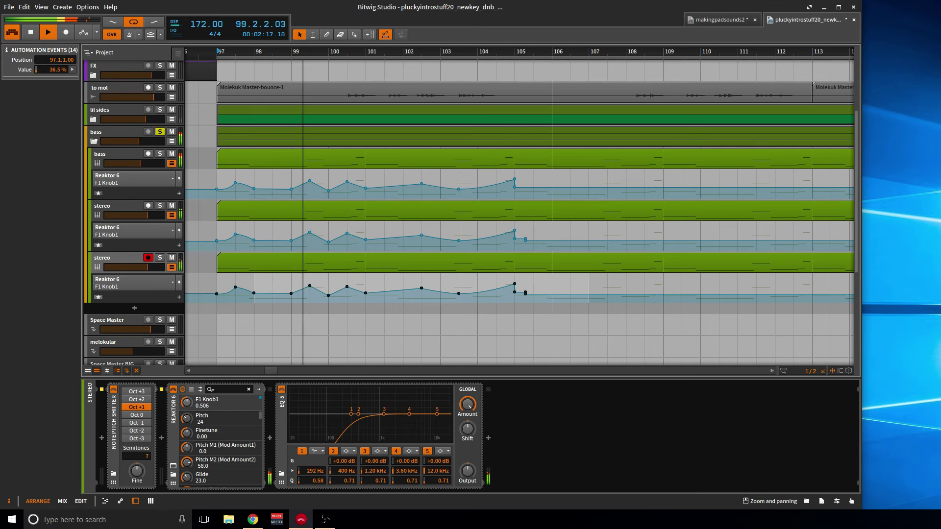
Duplicate the three bass layers' 8-bar clips with their cutoff automation to fill bars 97 to 129.
{"action": "scroll", "coordinate": [548, 222], "scroll_direction": "down", "scroll_amount": 4}
{"action": "left_click_drag", "start_coordinate": [756, 263], "coordinate": [498, 167]}
{"action": "left_click_drag", "start_coordinate": [533, 152], "coordinate": [523, 269]}
{"action": "left_click_drag", "start_coordinate": [606, 265], "coordinate": [450, 162]}
{"action": "key", "text": "ctrl+d"}
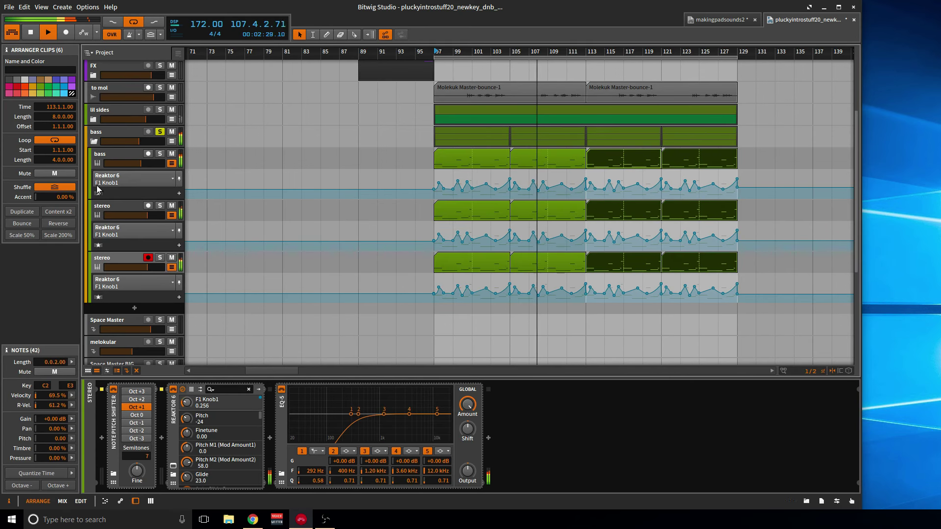
Unsolo the bass group and collapse it.
{"action": "scroll", "coordinate": [248, 170], "scroll_direction": "up", "scroll_amount": 2}
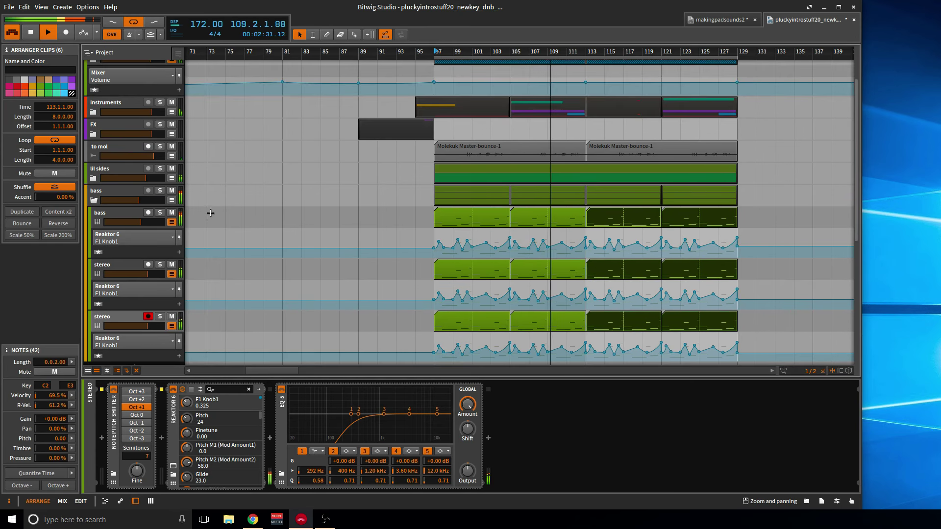
{"action": "left_click", "coordinate": [93, 200]}
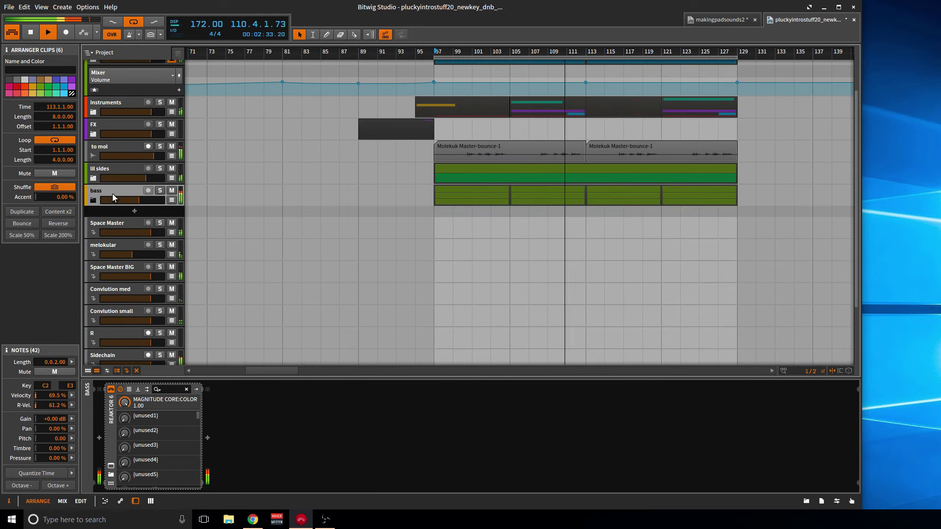
{"action": "scroll", "coordinate": [277, 210], "scroll_direction": "up", "scroll_amount": 2}
{"action": "scroll", "coordinate": [378, 225], "scroll_direction": "down", "scroll_amount": 4}
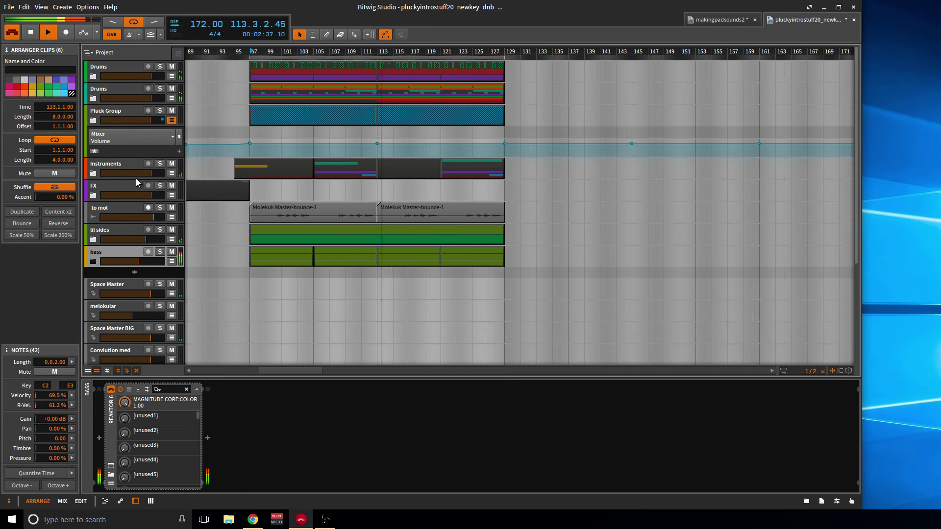
Expand the Instruments group and examine the froizen piano clip at bar 121.
{"action": "left_click", "coordinate": [93, 173]}
{"action": "left_click", "coordinate": [451, 193]}
{"action": "scroll", "coordinate": [451, 196], "scroll_direction": "up", "scroll_amount": 3}
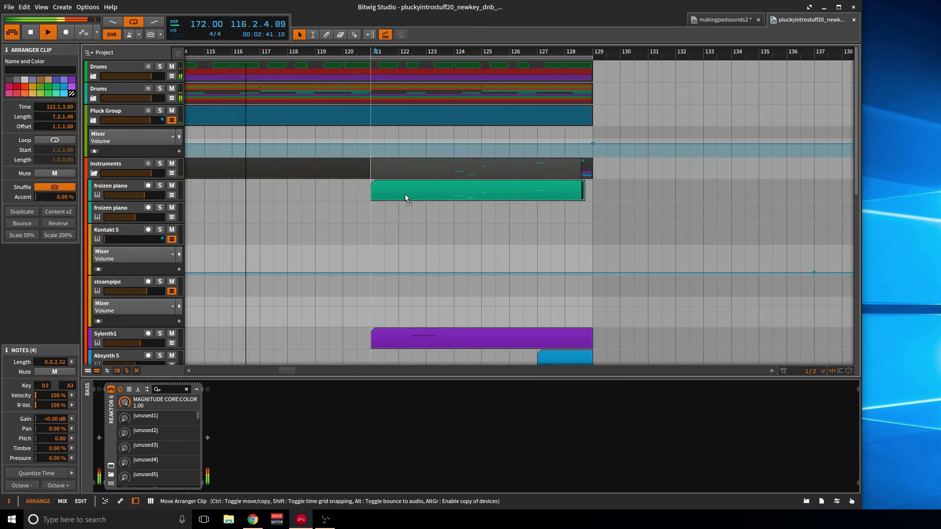
{"action": "scroll", "coordinate": [331, 215], "scroll_direction": "down", "scroll_amount": 4}
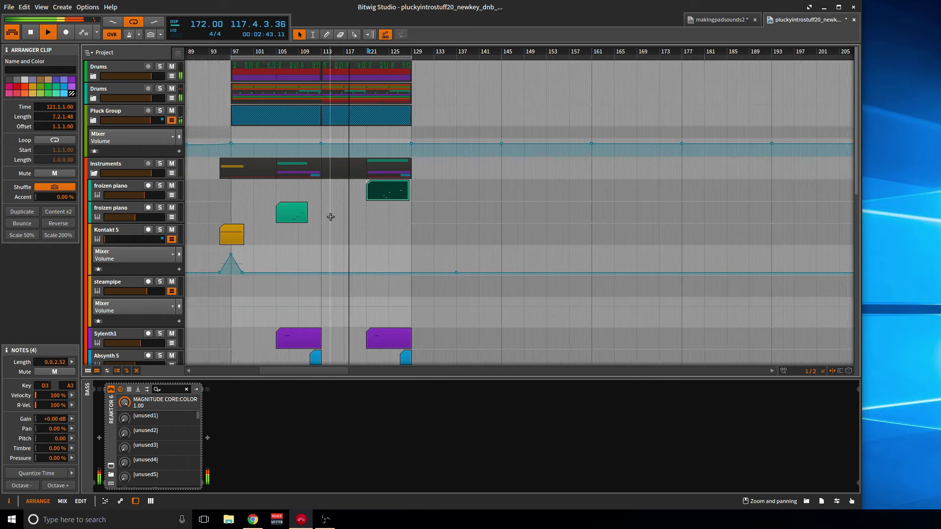
{"action": "scroll", "coordinate": [331, 217], "scroll_direction": "down", "scroll_amount": 6}
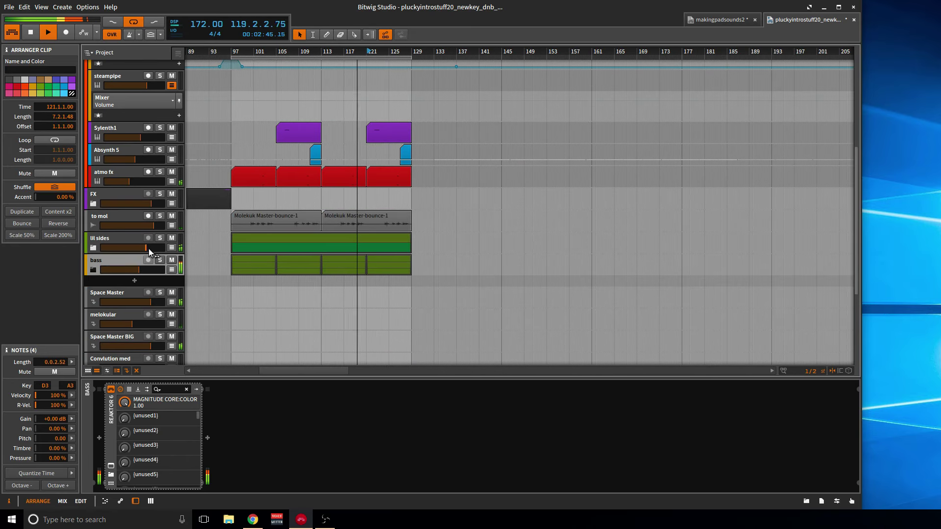
Expand the bass group and lower the cutoff automation peaks on both stereo tracks between bars 97 and 129.
{"action": "left_click", "coordinate": [128, 264]}
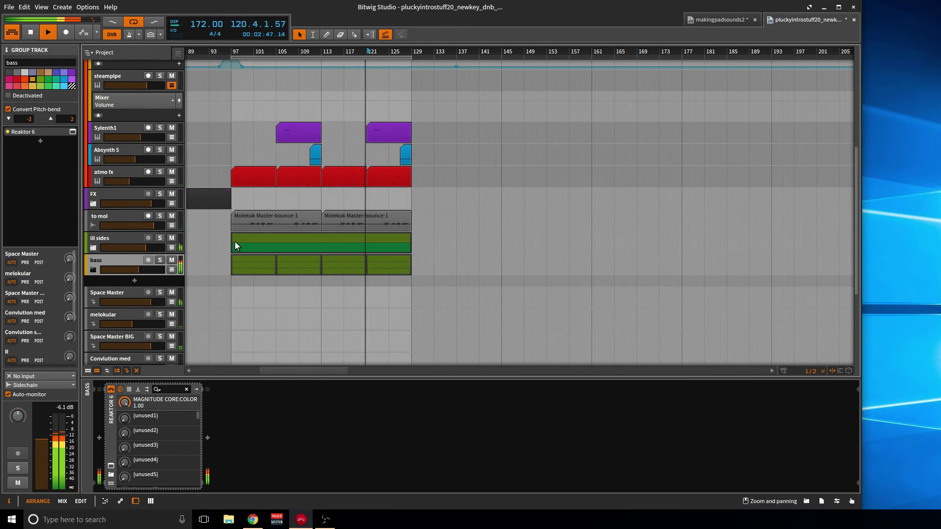
{"action": "left_click", "coordinate": [93, 270]}
{"action": "scroll", "coordinate": [236, 275], "scroll_direction": "down", "scroll_amount": 3}
{"action": "left_click_drag", "start_coordinate": [433, 212], "coordinate": [255, 220]}
{"action": "scroll", "coordinate": [226, 215], "scroll_direction": "up", "scroll_amount": 4}
{"action": "left_click", "coordinate": [586, 260]}
{"action": "left_click_drag", "start_coordinate": [830, 257], "coordinate": [256, 273]}
{"action": "mouse_move", "coordinate": [294, 275]}
{"action": "scroll", "coordinate": [296, 272], "scroll_direction": "down", "scroll_amount": 2}
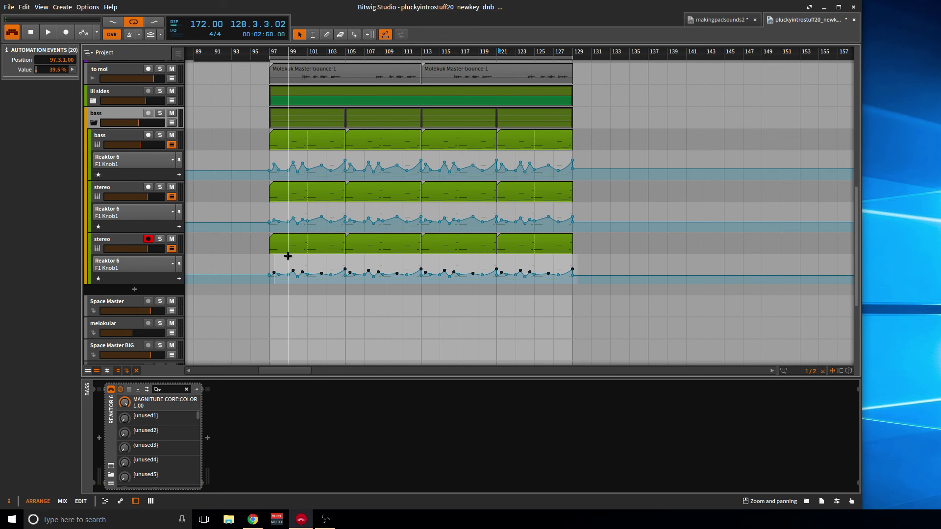
Play the arrangement from bar 97 and save the project.
{"action": "left_click", "coordinate": [269, 51]}
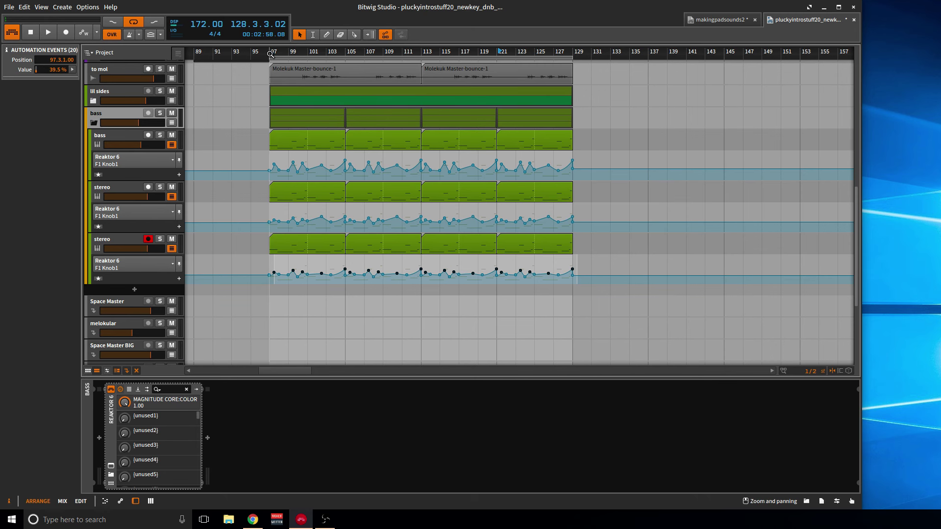
{"action": "key", "text": "space"}
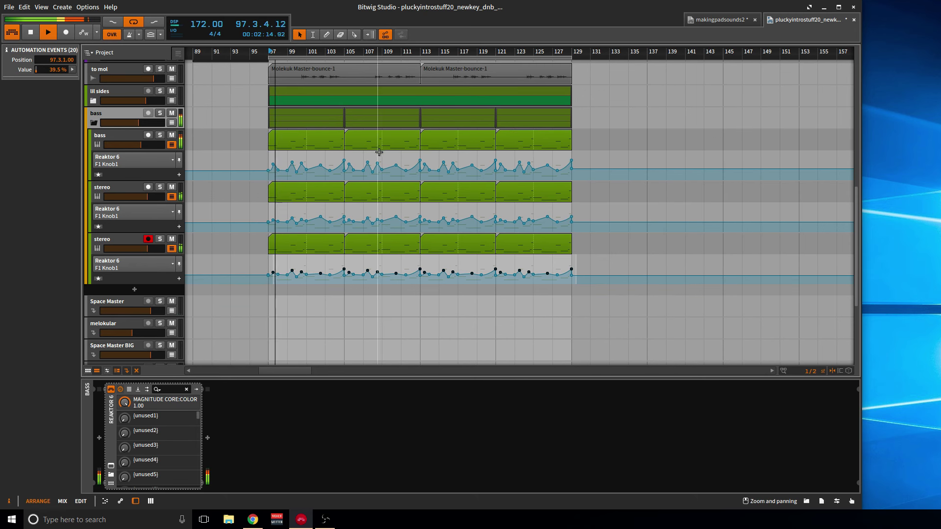
{"action": "key", "text": "ctrl+s"}
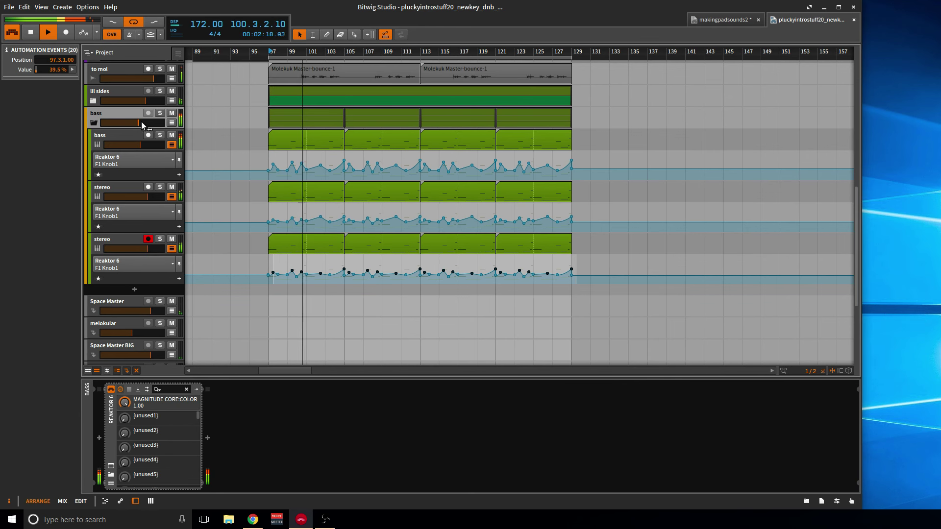
Lower the volumes of the bass group and both stereo tracks slightly, setting the first stereo track to about -3.06 dB.
{"action": "mouse_move", "coordinate": [141, 122]}
{"action": "left_click_drag", "start_coordinate": [141, 121], "coordinate": [142, 137]}
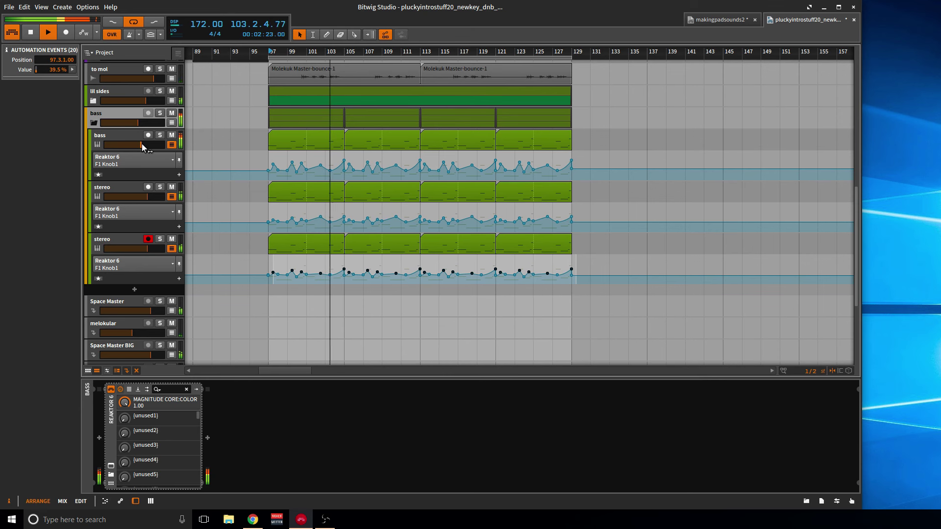
{"action": "left_click_drag", "start_coordinate": [146, 197], "coordinate": [145, 197]}
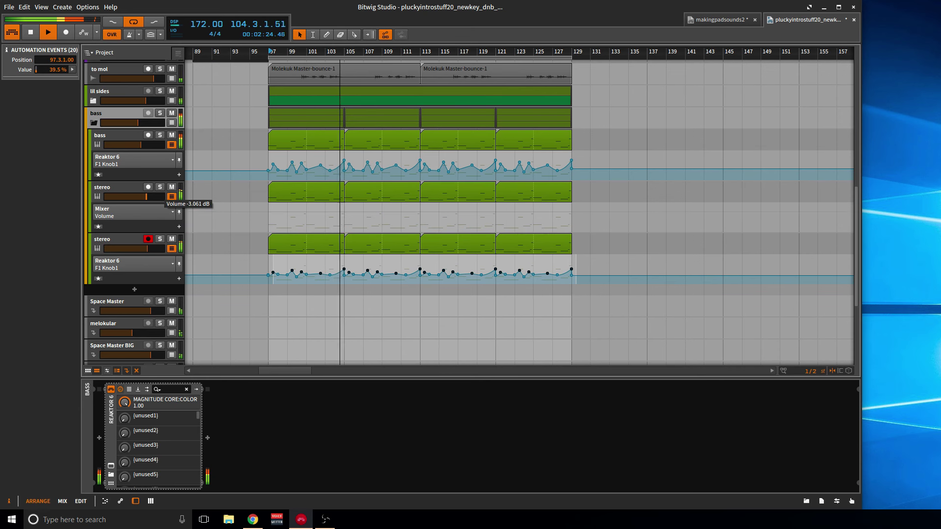
{"action": "left_click", "coordinate": [147, 249]}
Review the arrangement's instrument and bass tracks, ending on the bass track's device chain.
{"action": "scroll", "coordinate": [343, 167], "scroll_direction": "up", "scroll_amount": 3}
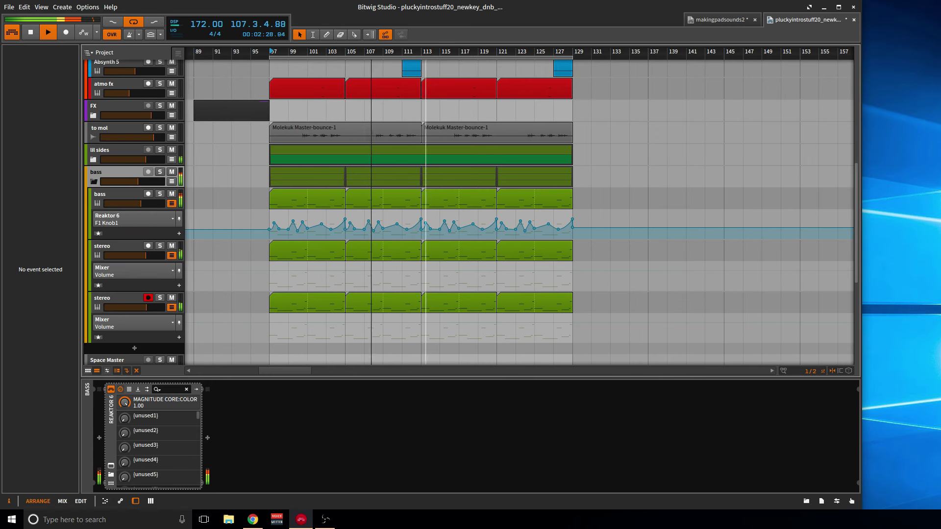
{"action": "scroll", "coordinate": [410, 193], "scroll_direction": "up", "scroll_amount": 10}
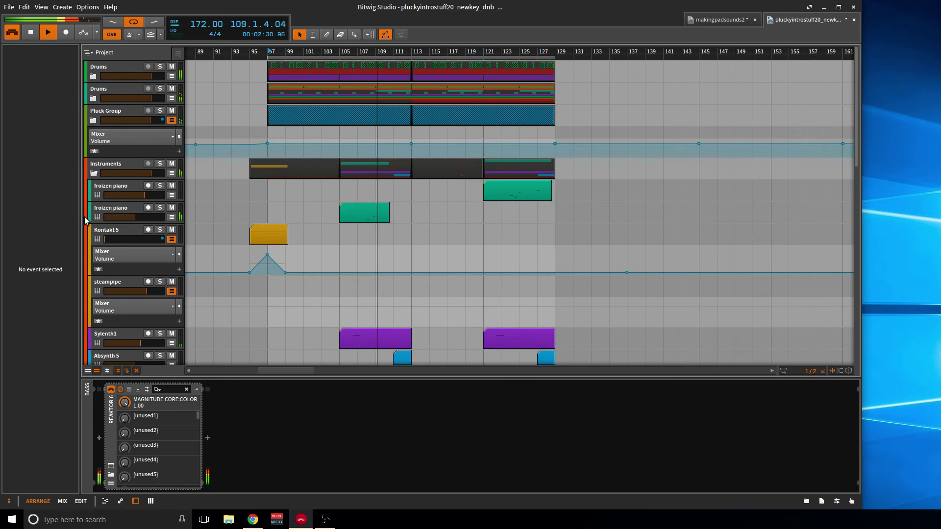
{"action": "scroll", "coordinate": [212, 229], "scroll_direction": "down", "scroll_amount": 4}
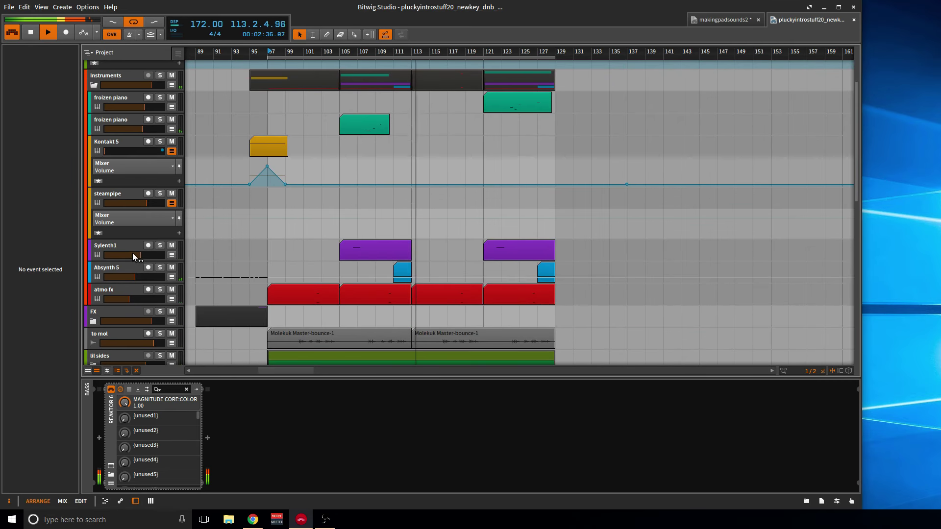
{"action": "scroll", "coordinate": [133, 252], "scroll_direction": "down", "scroll_amount": 5}
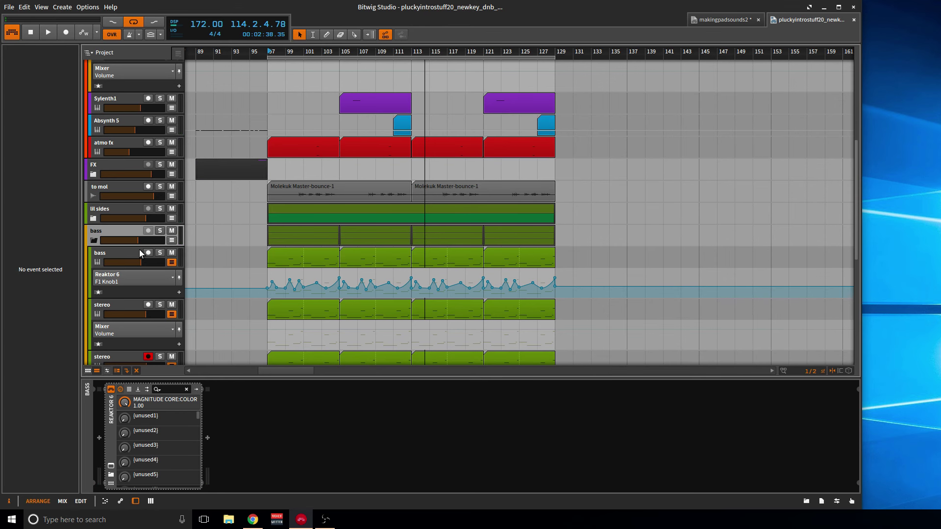
{"action": "scroll", "coordinate": [235, 223], "scroll_direction": "down", "scroll_amount": 3}
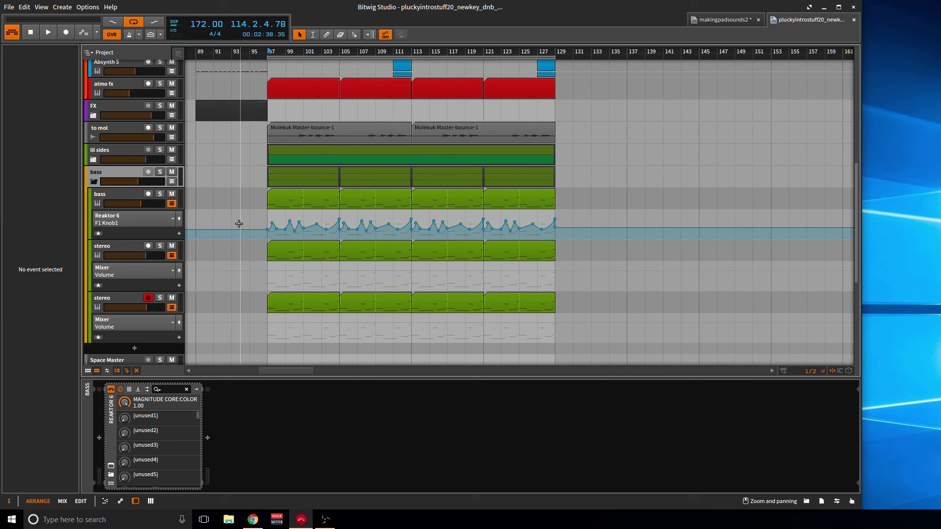
{"action": "left_click", "coordinate": [103, 171]}
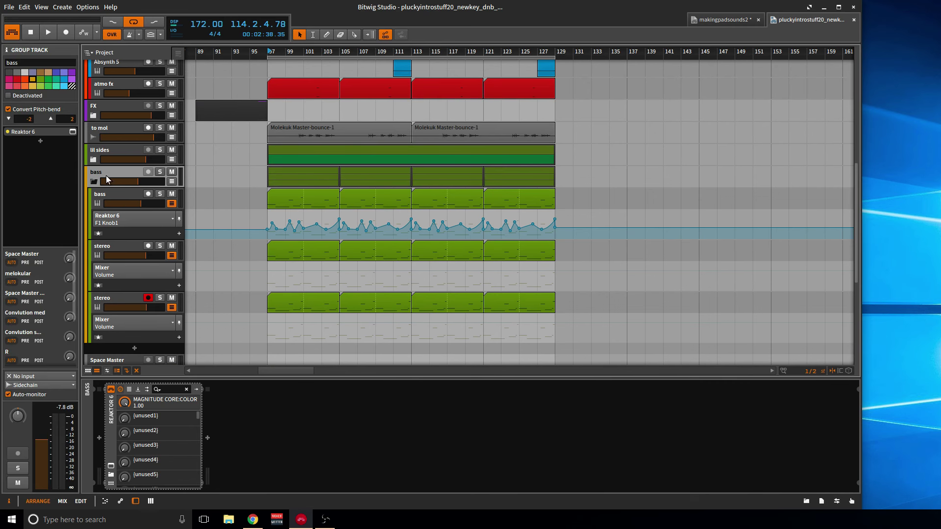
{"action": "left_click", "coordinate": [110, 192]}
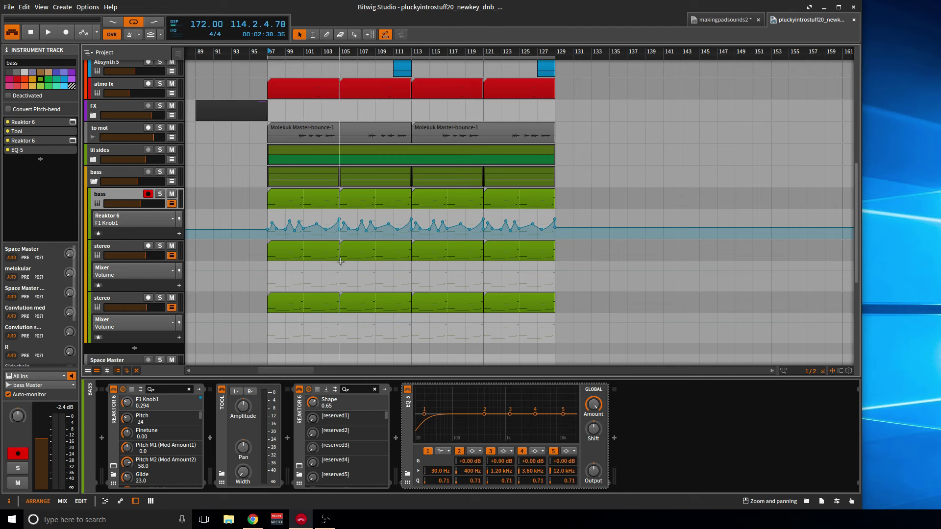
Select the bass track inside the bass group, solo the group and play it from bar 97.
{"action": "scroll", "coordinate": [448, 282], "scroll_direction": "up", "scroll_amount": 8}
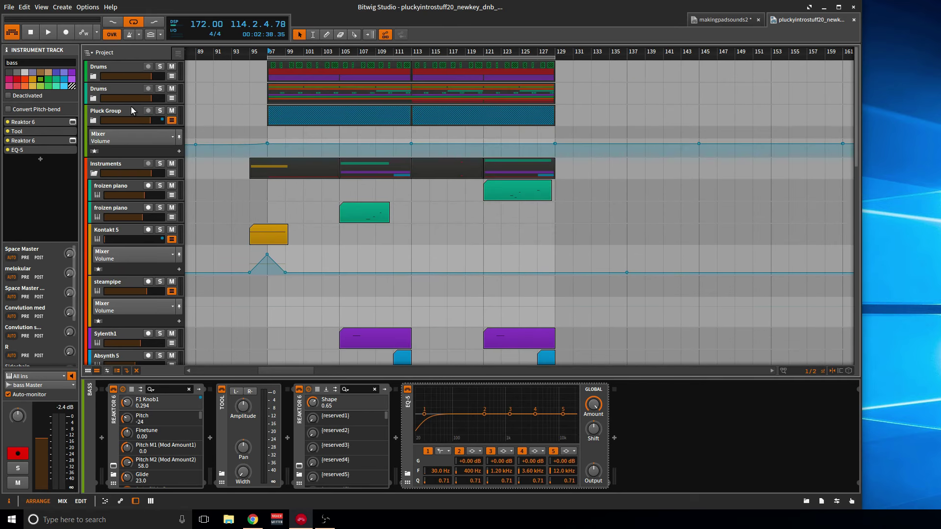
{"action": "scroll", "coordinate": [333, 225], "scroll_direction": "down", "scroll_amount": 8}
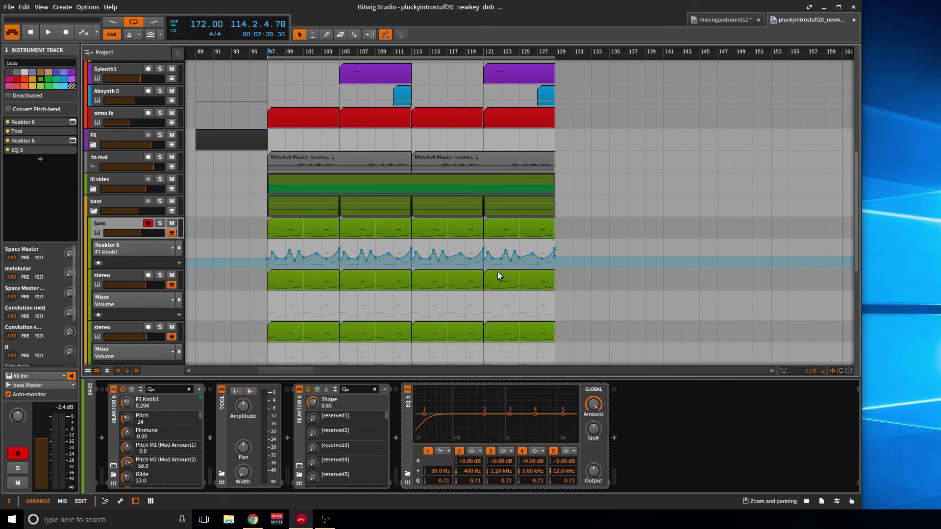
{"action": "left_click", "coordinate": [139, 203]}
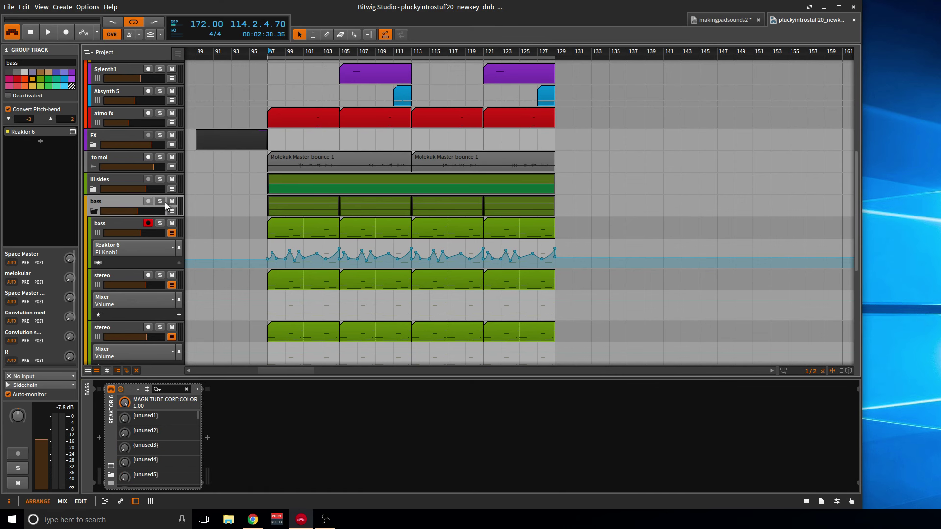
{"action": "left_click", "coordinate": [124, 224]}
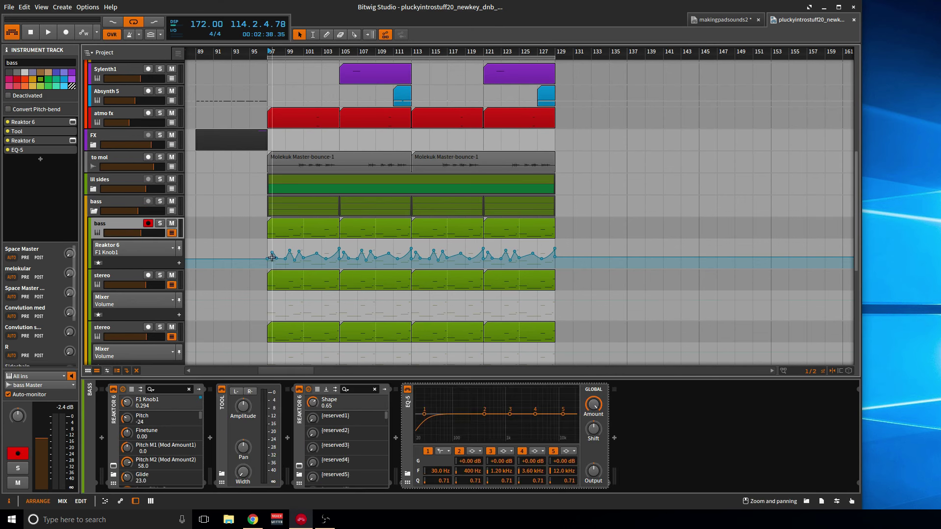
{"action": "left_click", "coordinate": [159, 202]}
{"action": "key", "text": "space"}
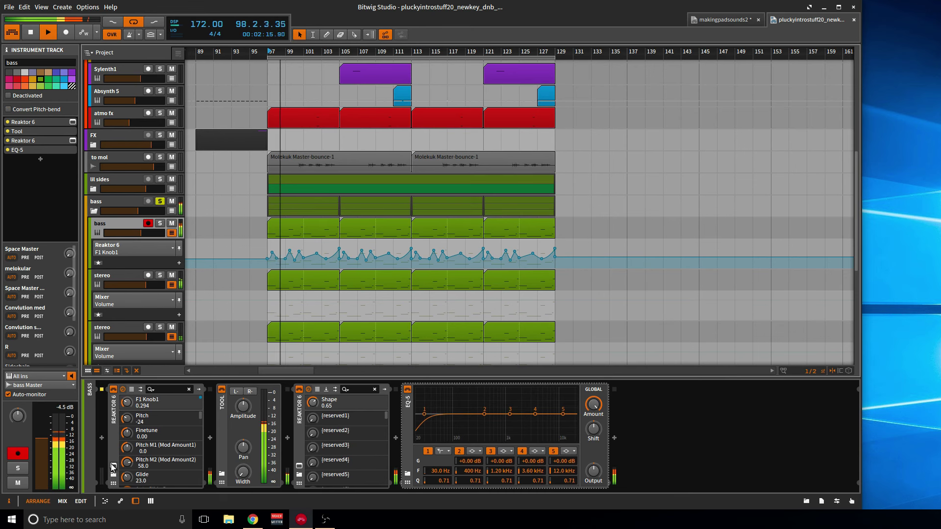
View the bass track's Reaktor Razor patch during playback, close it and unsolo the bass group to hear the full mix.
{"action": "left_click", "coordinate": [115, 467]}
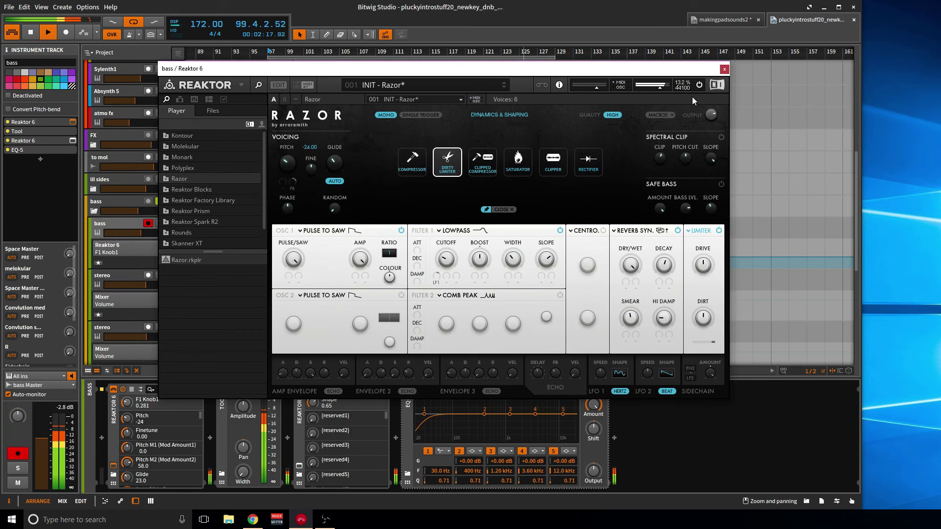
{"action": "left_click", "coordinate": [724, 69]}
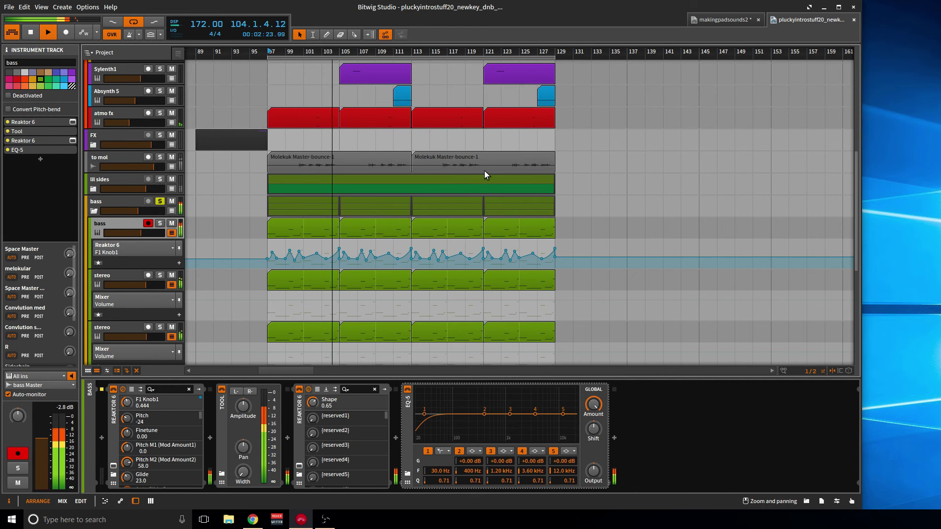
{"action": "left_click", "coordinate": [160, 202]}
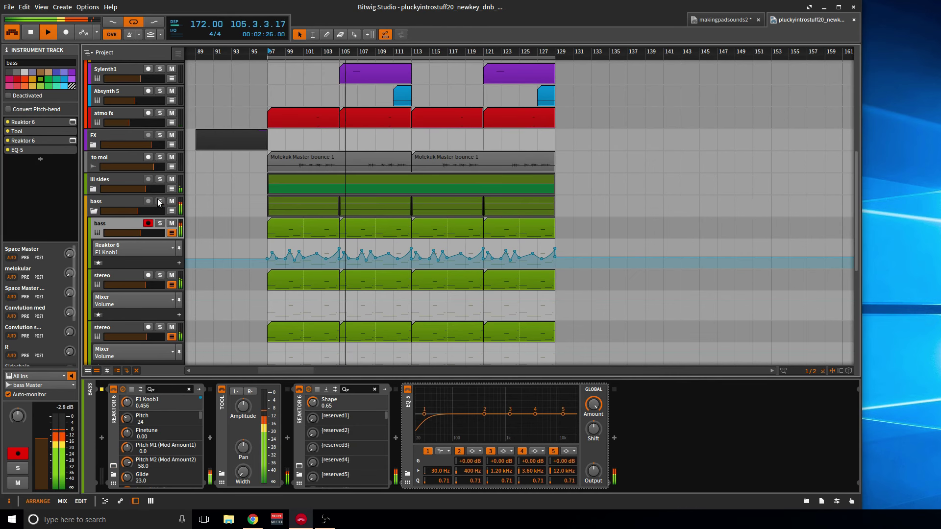